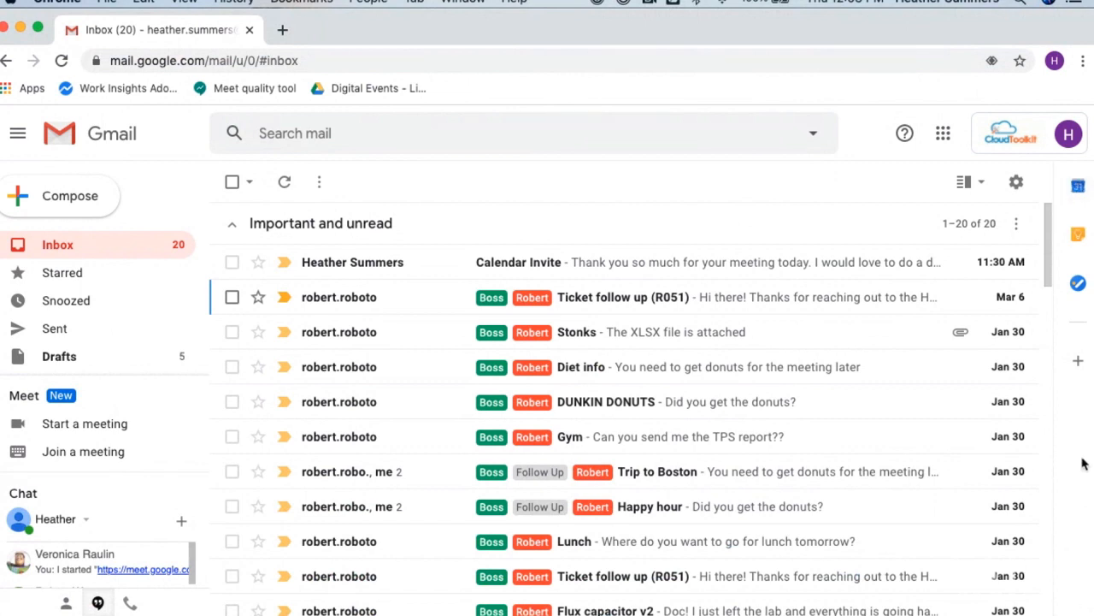
- Show the calendar beside the inbox and browse to the following day's schedule and back to Thu, Apr 30
{"action": "left_click", "coordinate": [1078, 188]}
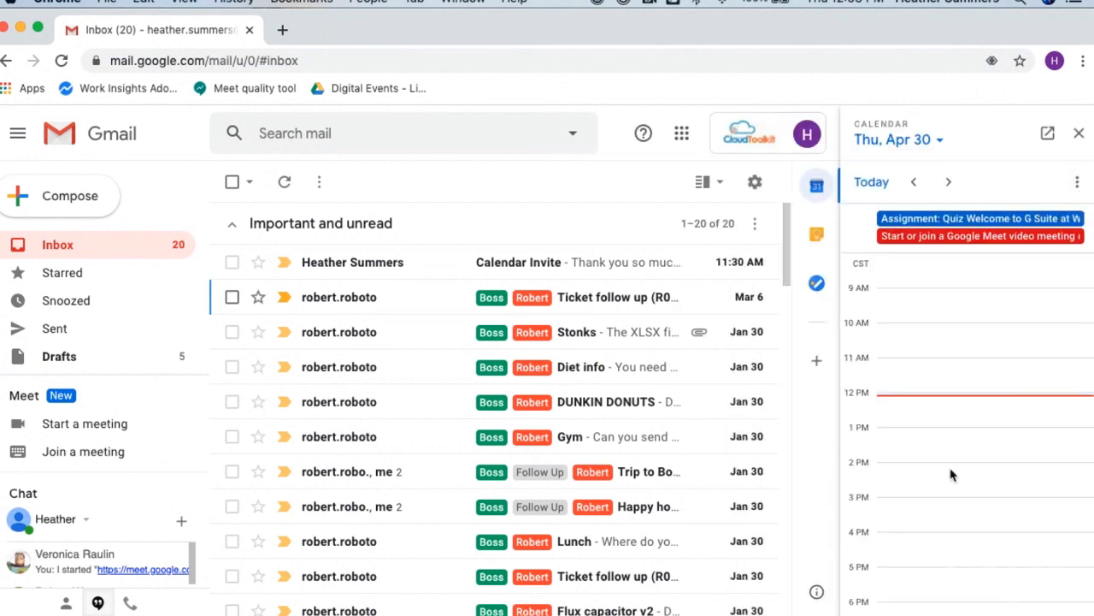
{"action": "left_click", "coordinate": [950, 183]}
{"action": "left_click", "coordinate": [952, 186]}
{"action": "left_click", "coordinate": [912, 184]}
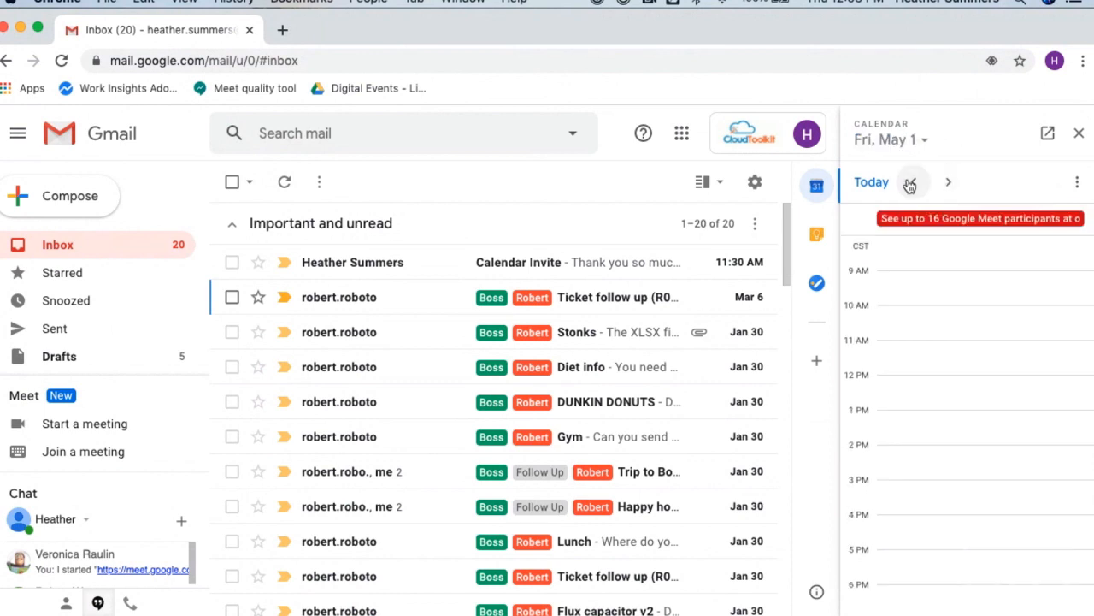
{"action": "left_click", "coordinate": [911, 186]}
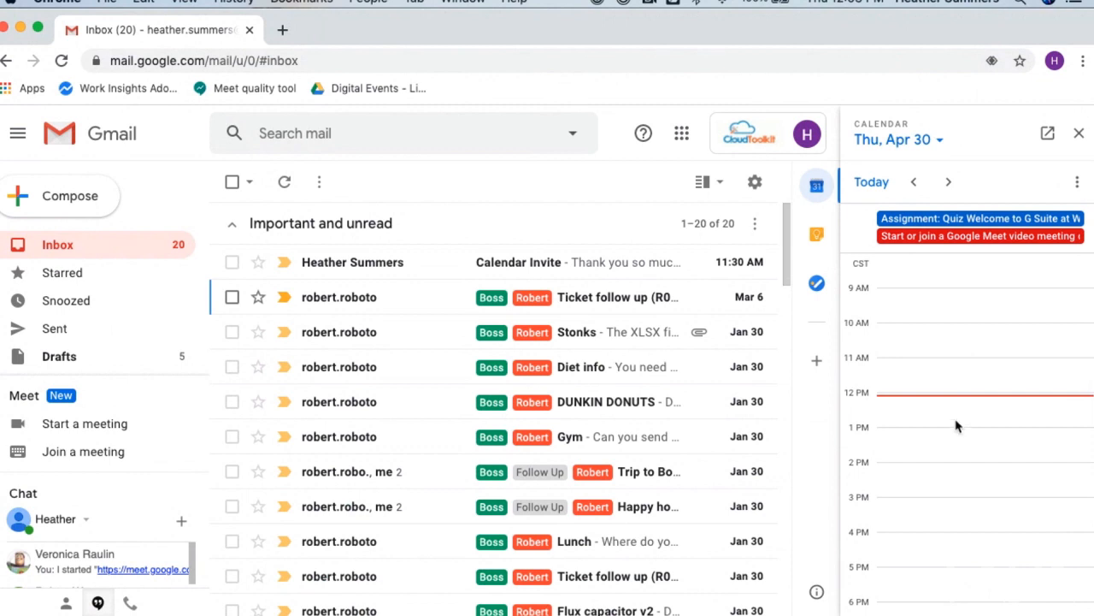
- Start a 12:00pm to 2:00pm event on Apr 30 in the side calendar, discard it and close the calendar
{"action": "left_click_drag", "start_coordinate": [949, 415], "coordinate": [948, 456]}
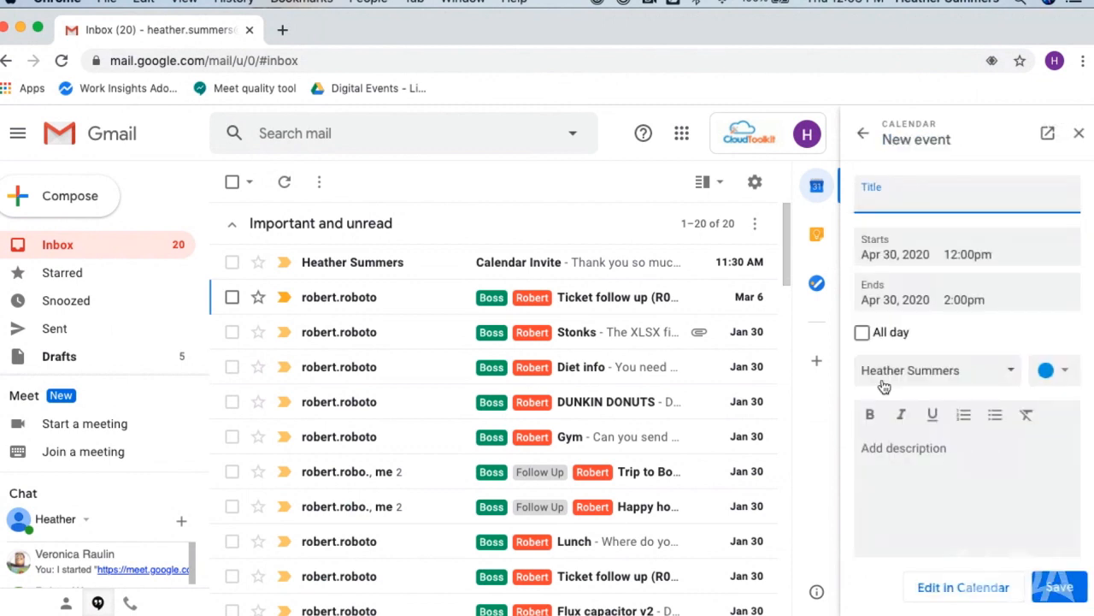
{"action": "left_click", "coordinate": [863, 133]}
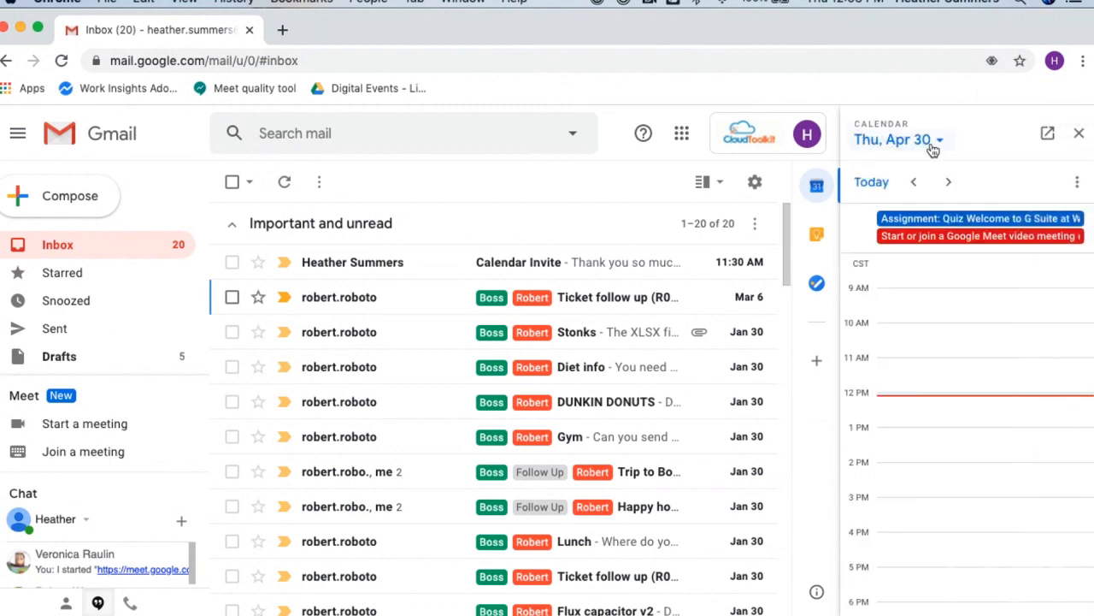
{"action": "left_click", "coordinate": [1080, 134]}
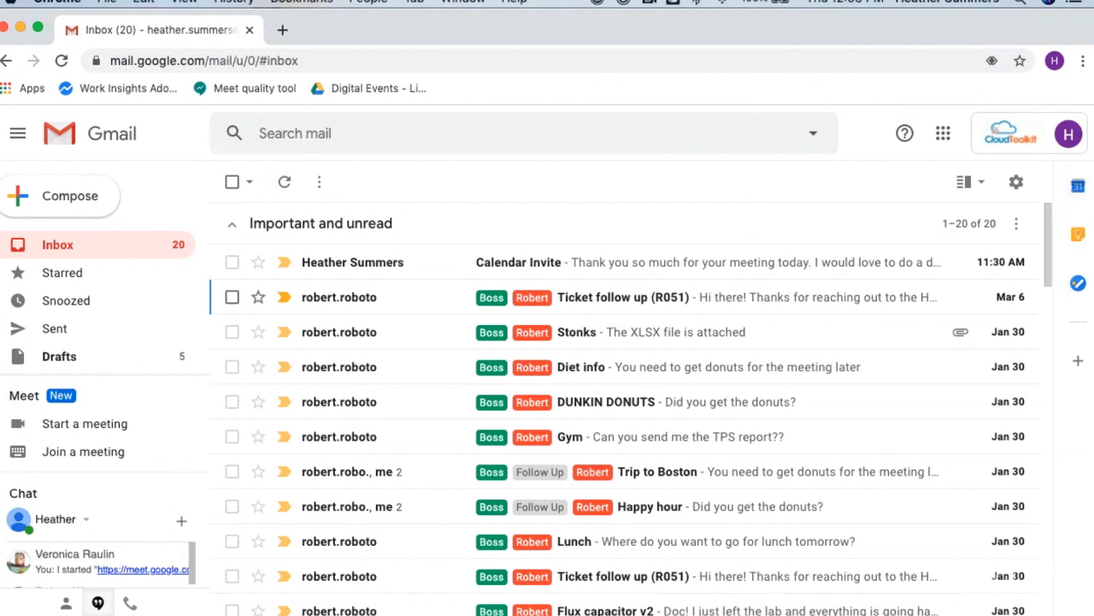
- Open the full Google Calendar in its own browser tab
{"action": "left_click", "coordinate": [944, 137]}
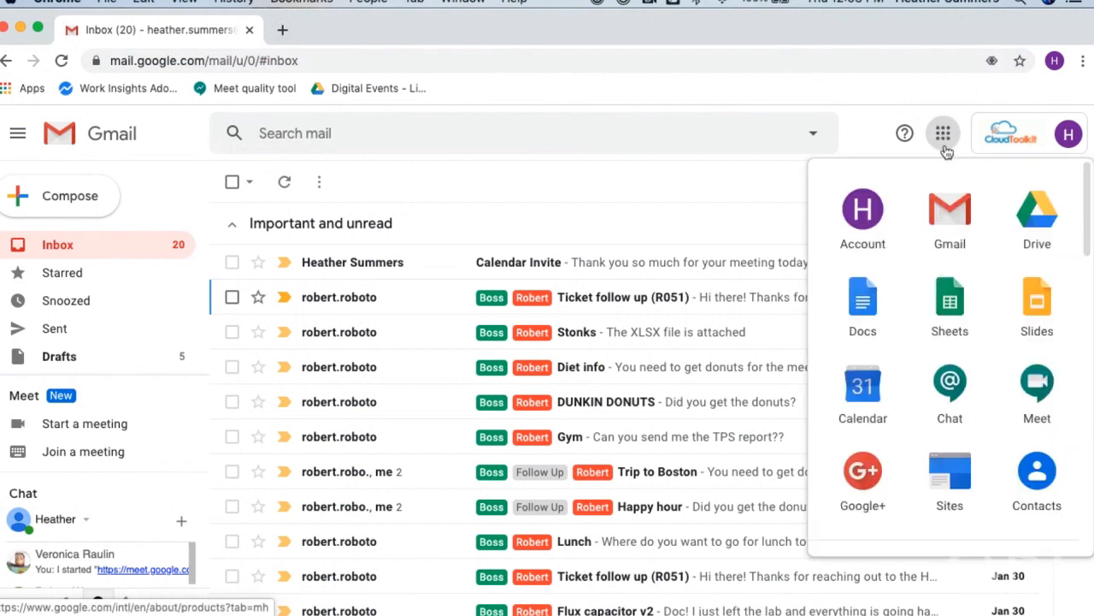
{"action": "left_click", "coordinate": [855, 391]}
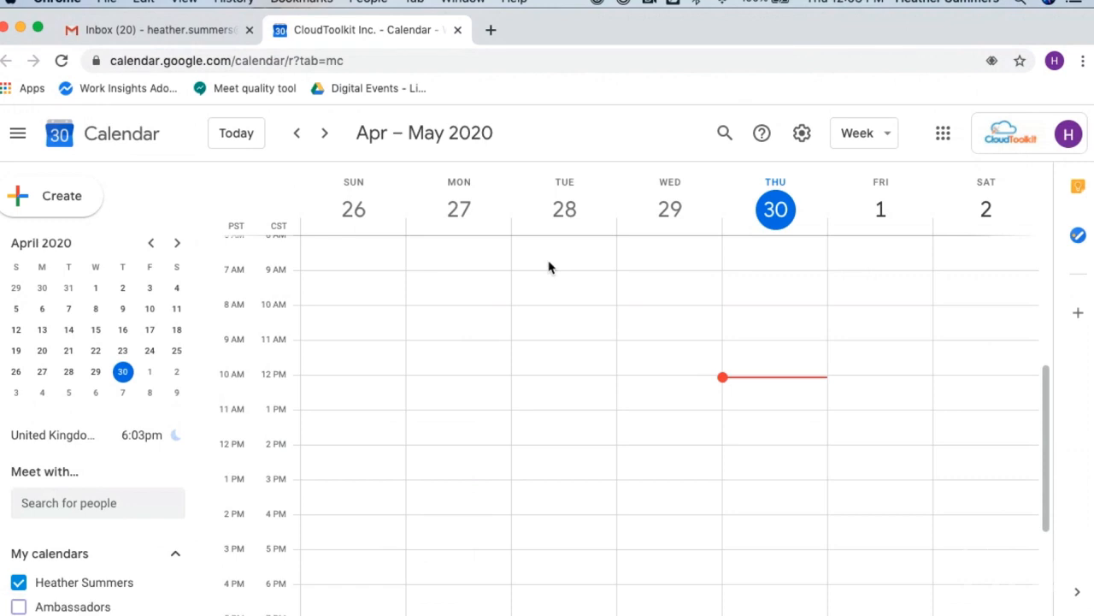
- Pin the Calendar browser tab, unpin it and move it back behind the Gmail tab
{"action": "right_click", "coordinate": [368, 32]}
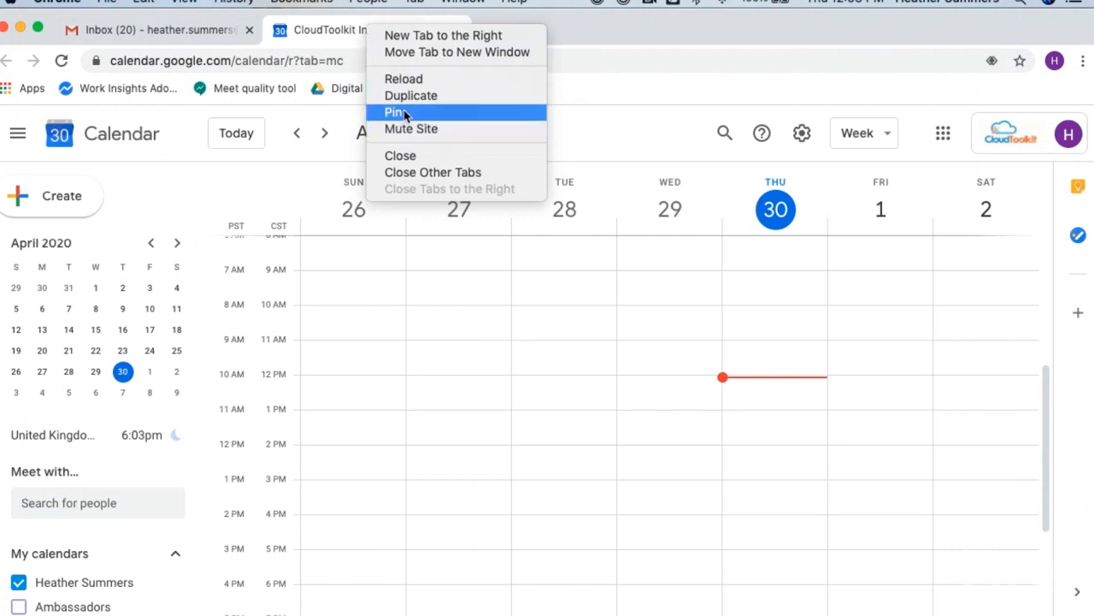
{"action": "left_click", "coordinate": [402, 115]}
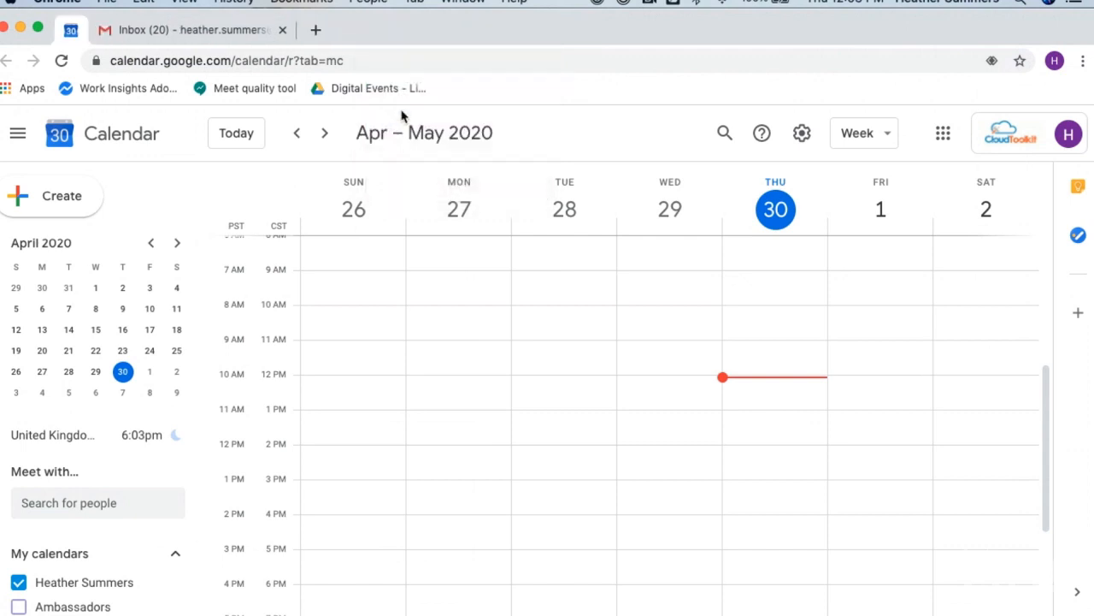
{"action": "right_click", "coordinate": [71, 33]}
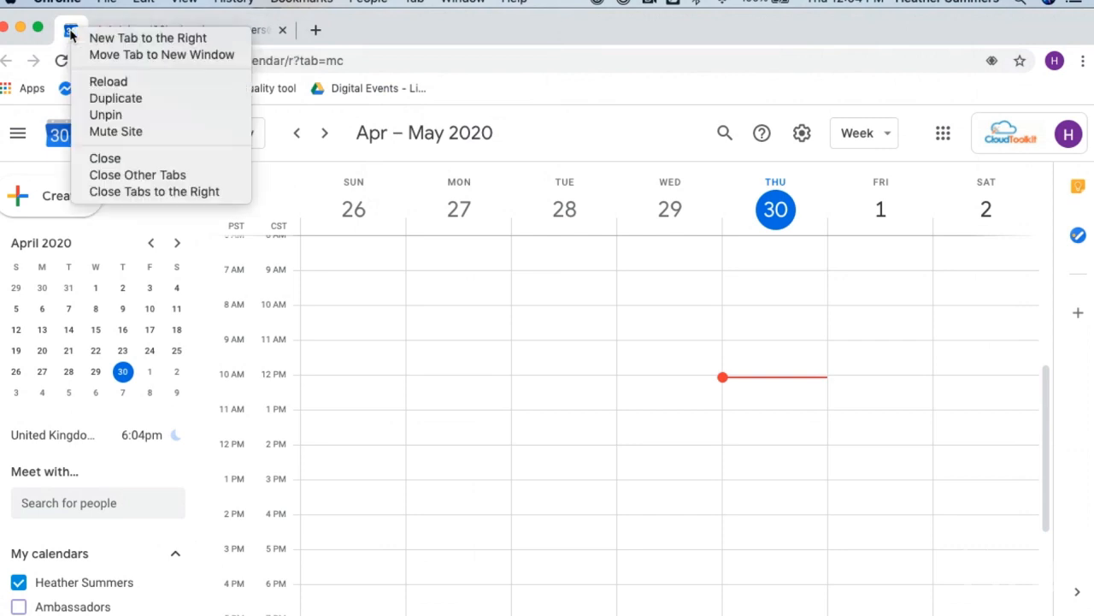
{"action": "left_click", "coordinate": [99, 116]}
{"action": "left_click_drag", "start_coordinate": [75, 31], "coordinate": [345, 32]}
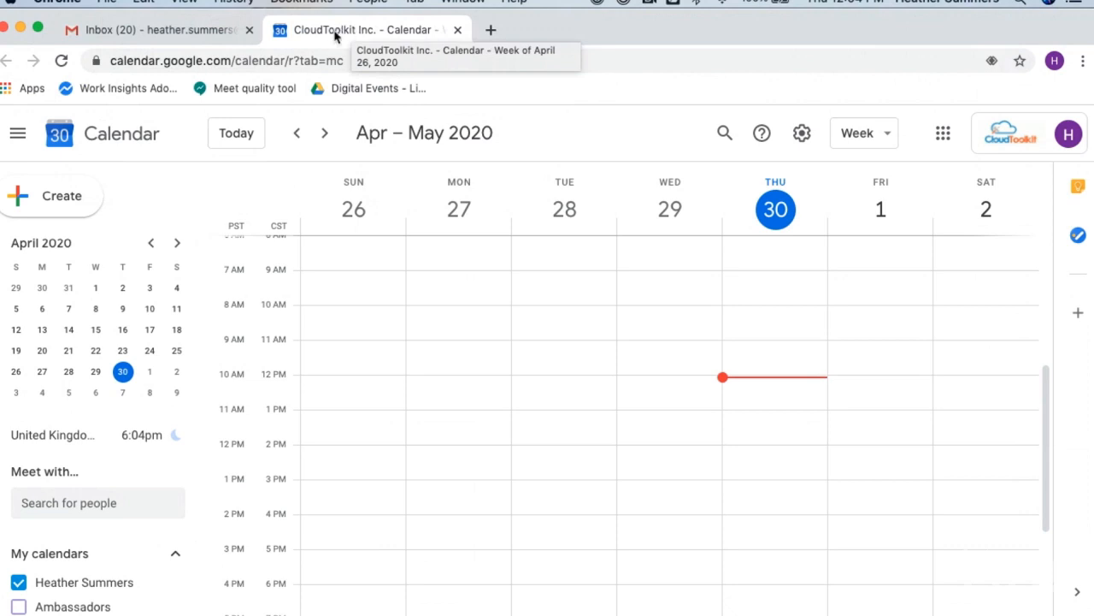
- Bookmark the Calendar page in the Bookmarks Bar folder and close its browser tab
{"action": "left_click", "coordinate": [1020, 62]}
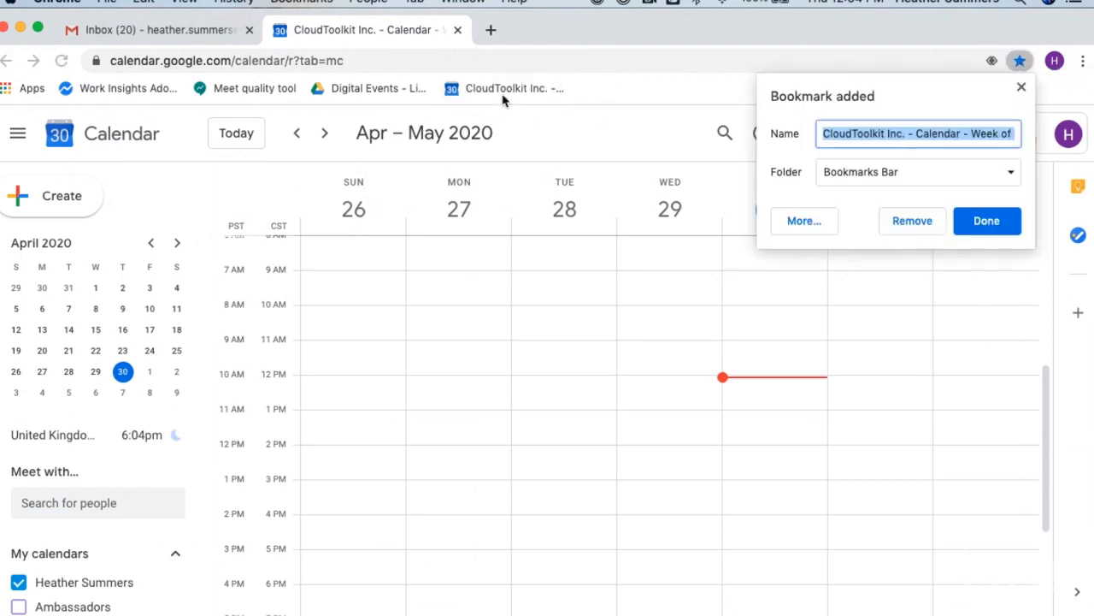
{"action": "left_click", "coordinate": [458, 30]}
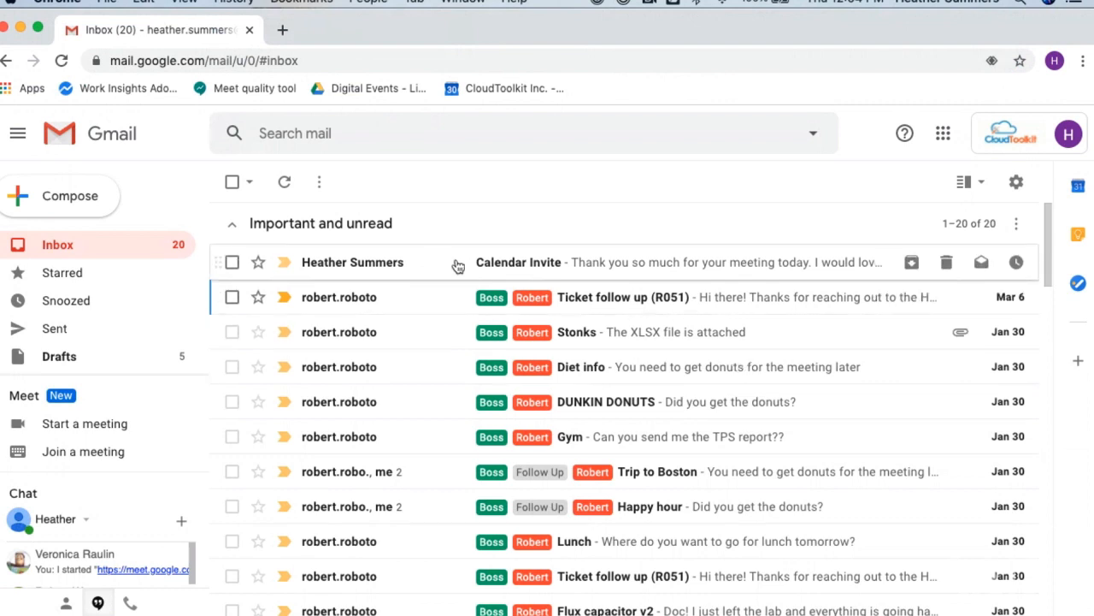
- Open the "Calendar Invite" email in the inbox and add a star to it
{"action": "left_click", "coordinate": [541, 263]}
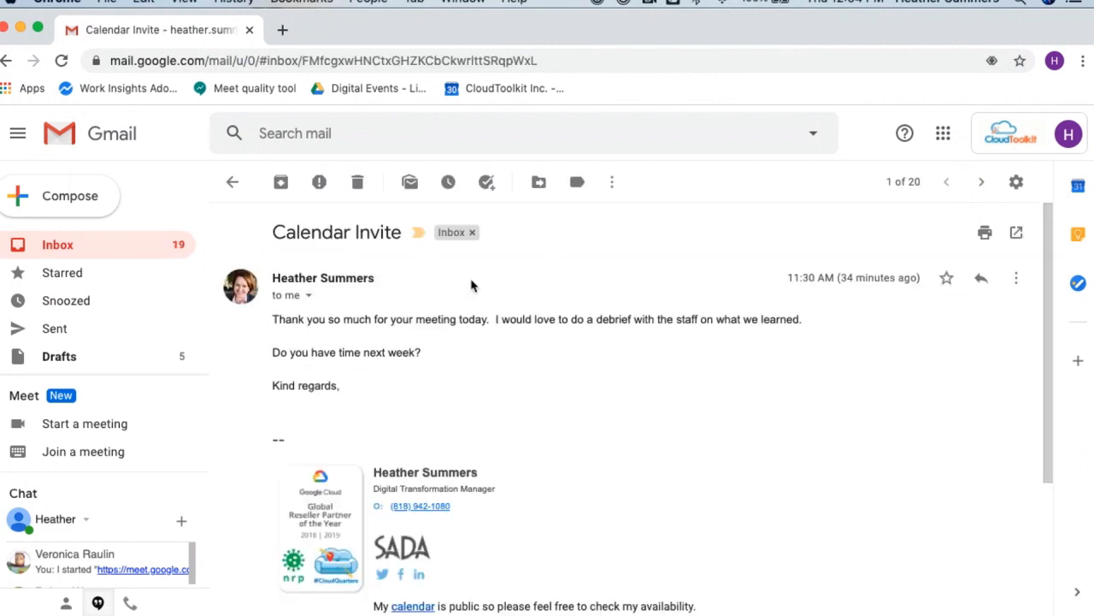
{"action": "left_click", "coordinate": [614, 183]}
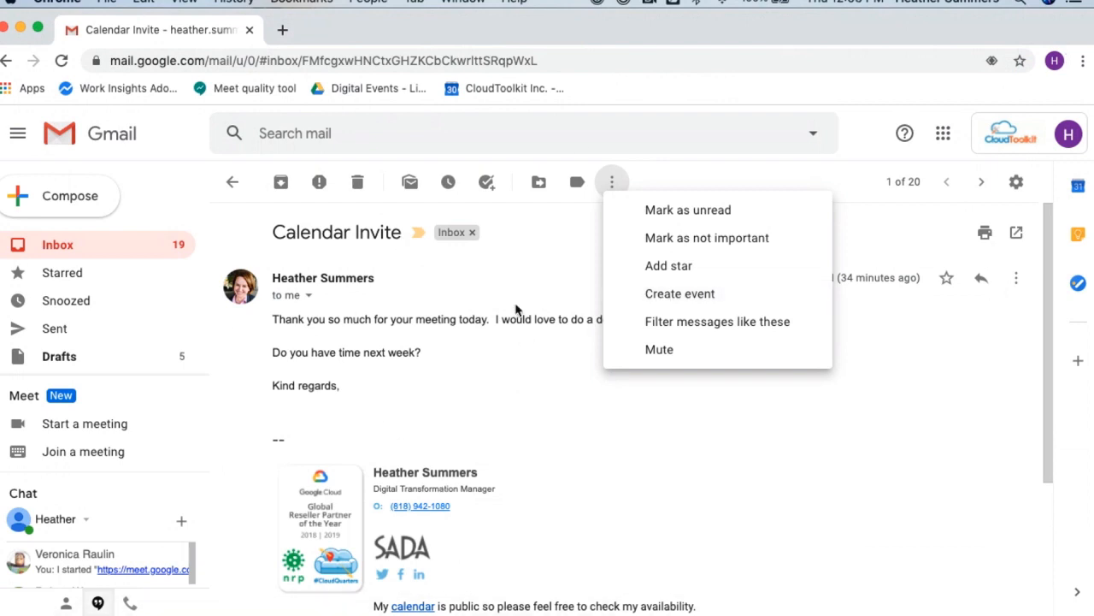
{"action": "left_click", "coordinate": [614, 263]}
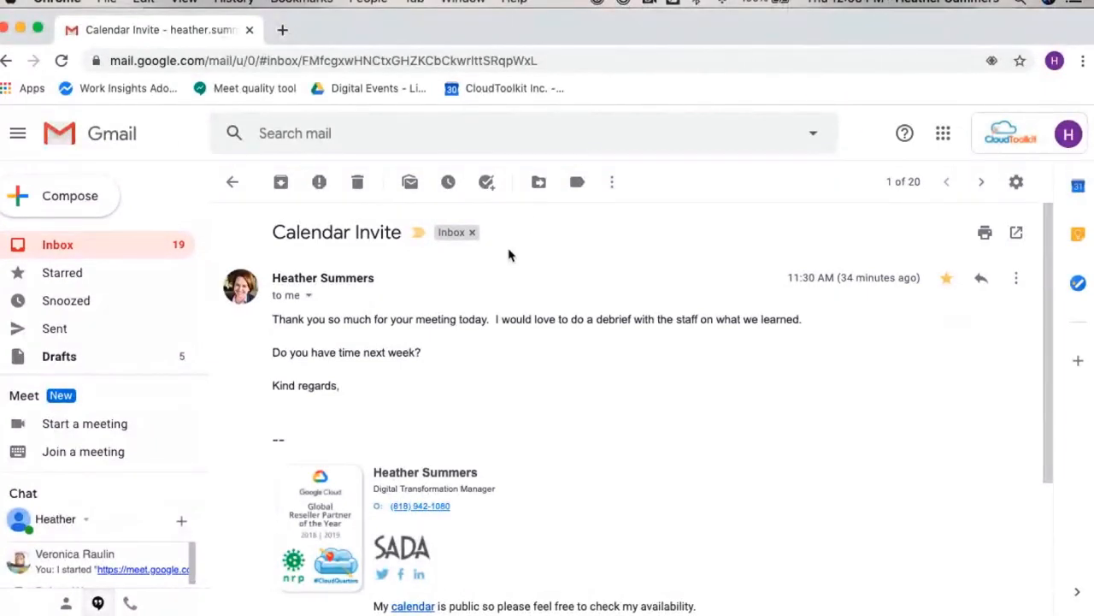
- Create a calendar event from the "Calendar Invite" email and review the description carried over from the message
{"action": "left_click", "coordinate": [612, 182]}
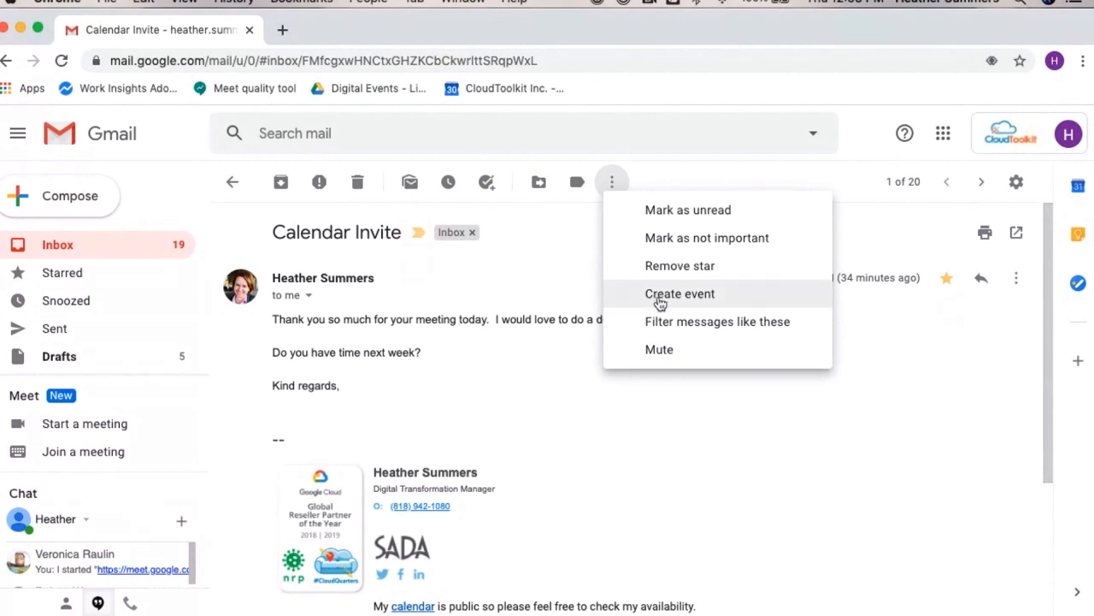
{"action": "left_click", "coordinate": [697, 297]}
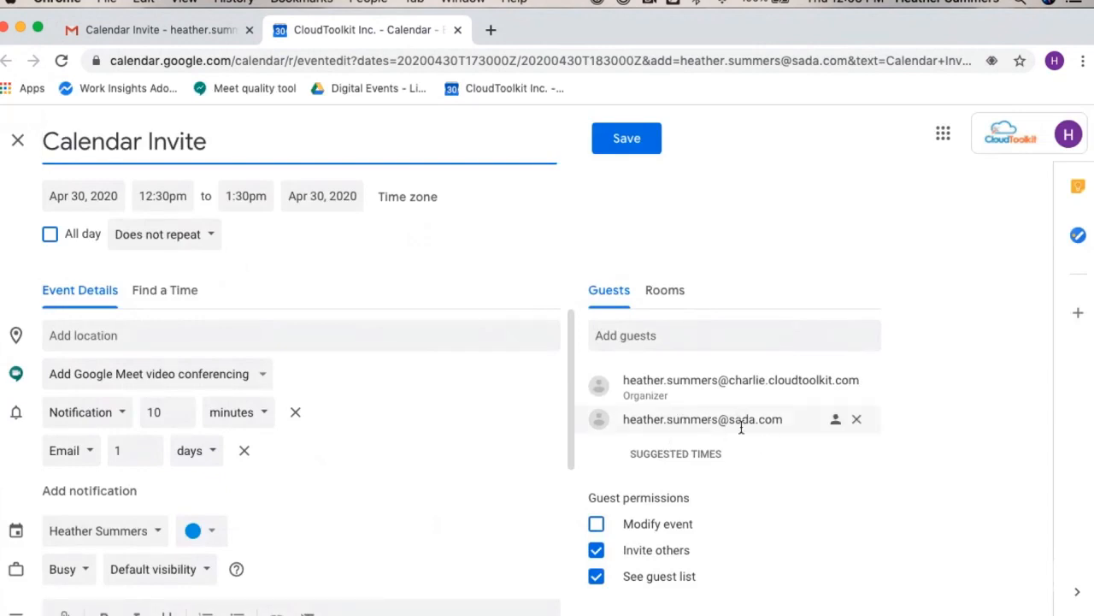
{"action": "left_click_drag", "start_coordinate": [573, 363], "coordinate": [579, 516]}
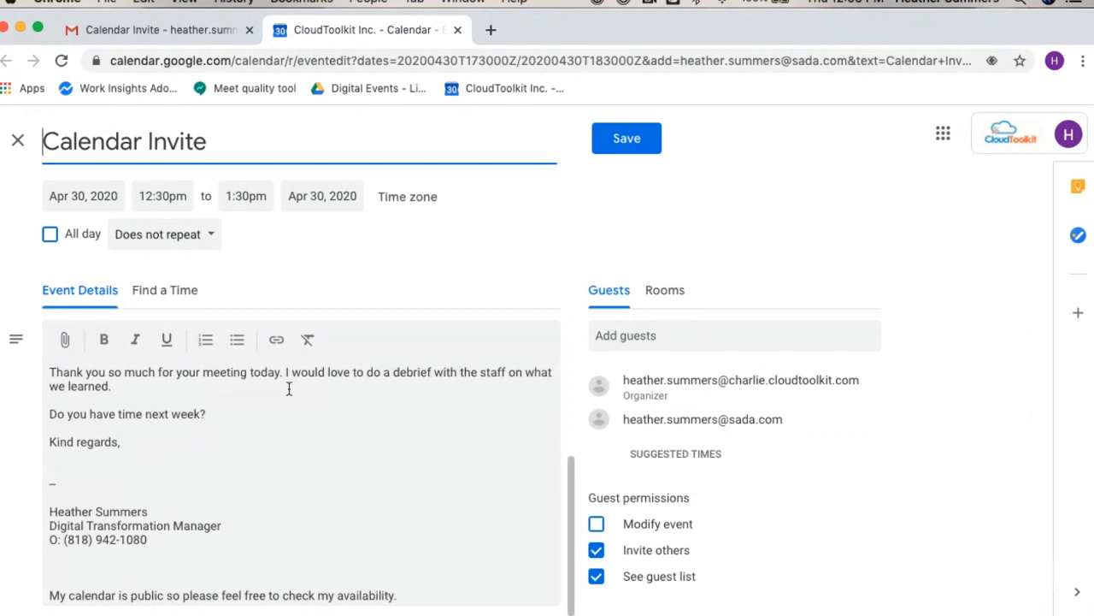
{"action": "left_click_drag", "start_coordinate": [156, 535], "coordinate": [35, 512]}
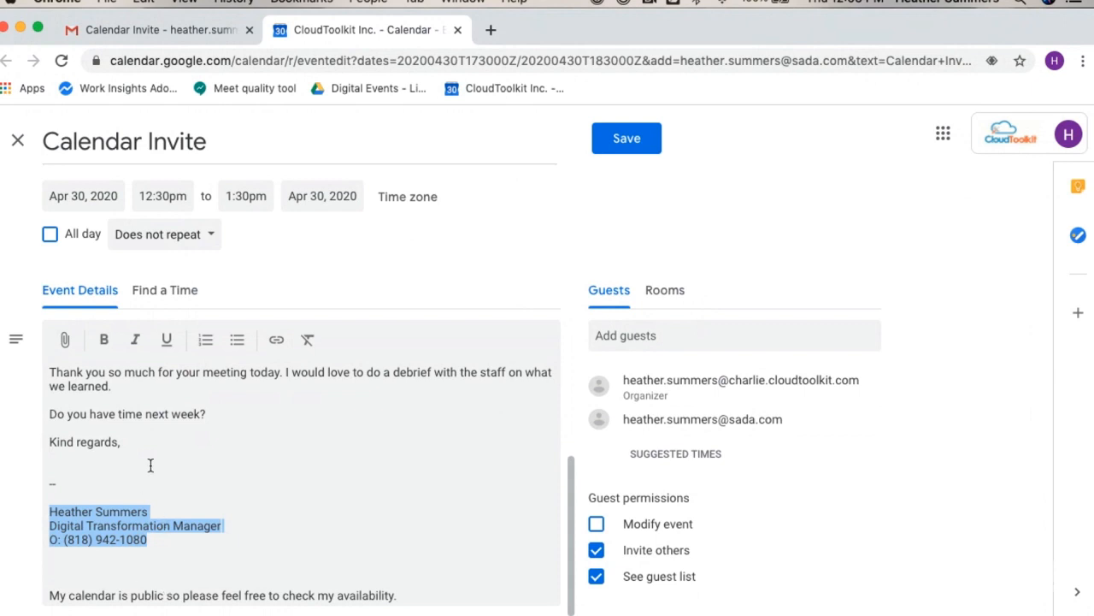
{"action": "scroll", "coordinate": [151, 465], "scroll_direction": "up", "scroll_amount": 6}
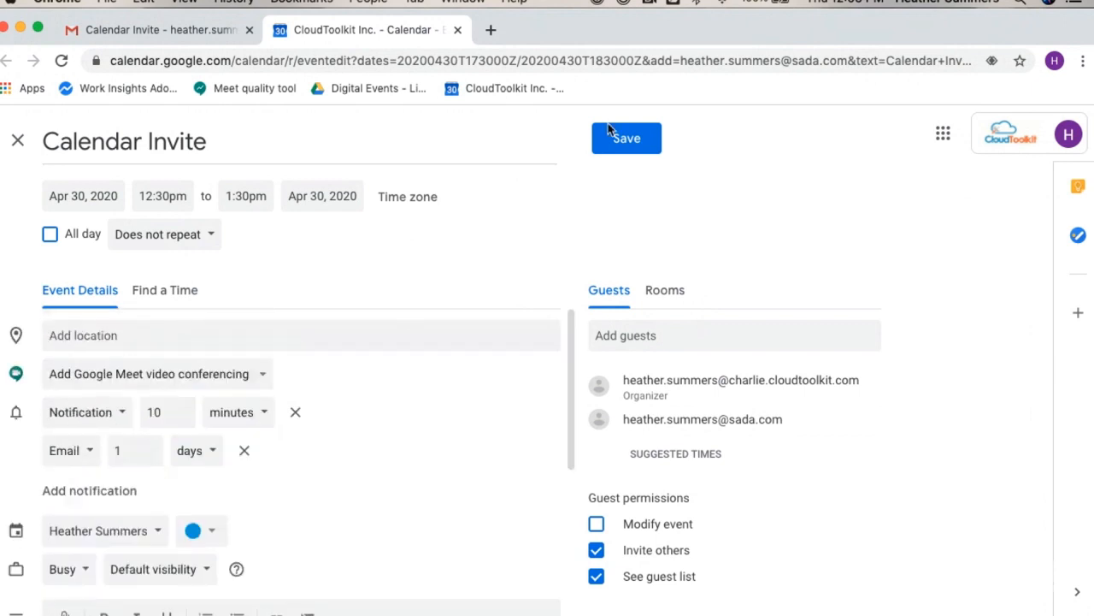
- Save the event, send the invitation including to the guest outside the organization, and close the Calendar browser tab
{"action": "left_click", "coordinate": [625, 138]}
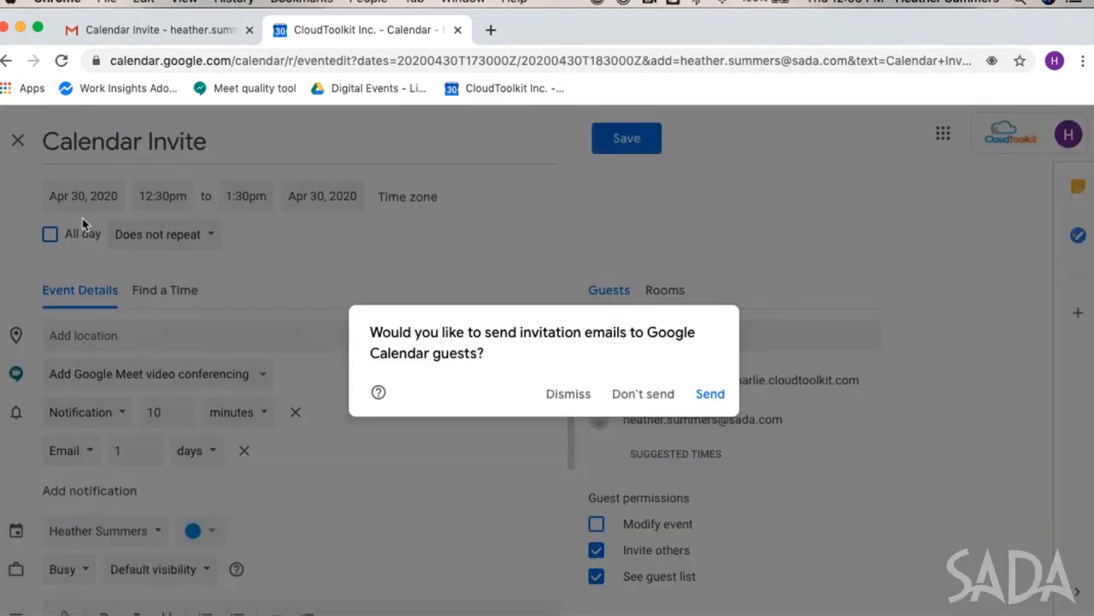
{"action": "left_click", "coordinate": [709, 394]}
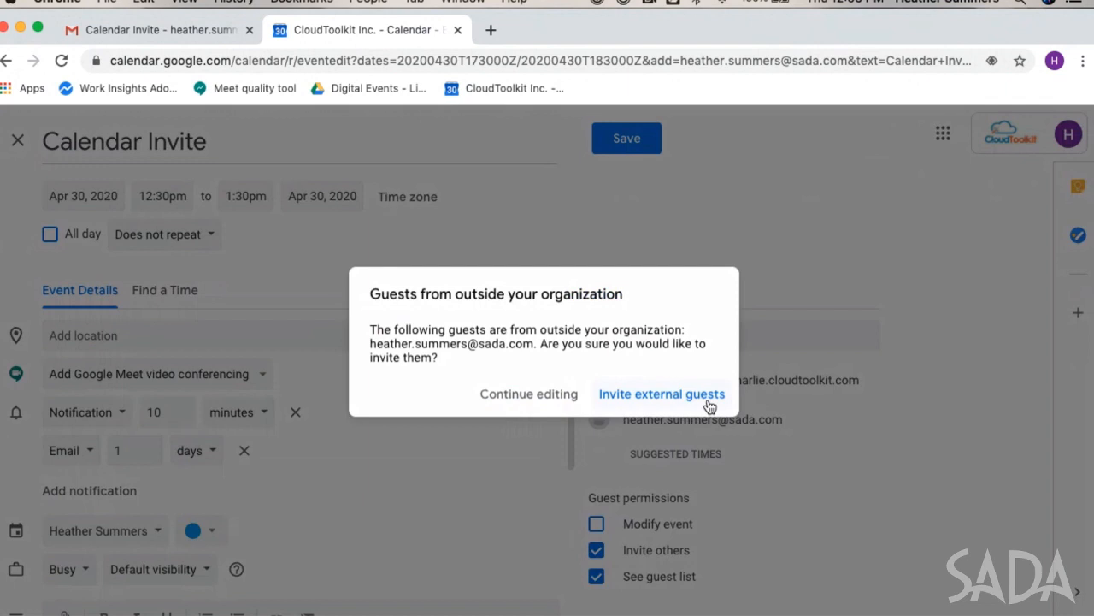
{"action": "left_click", "coordinate": [702, 394]}
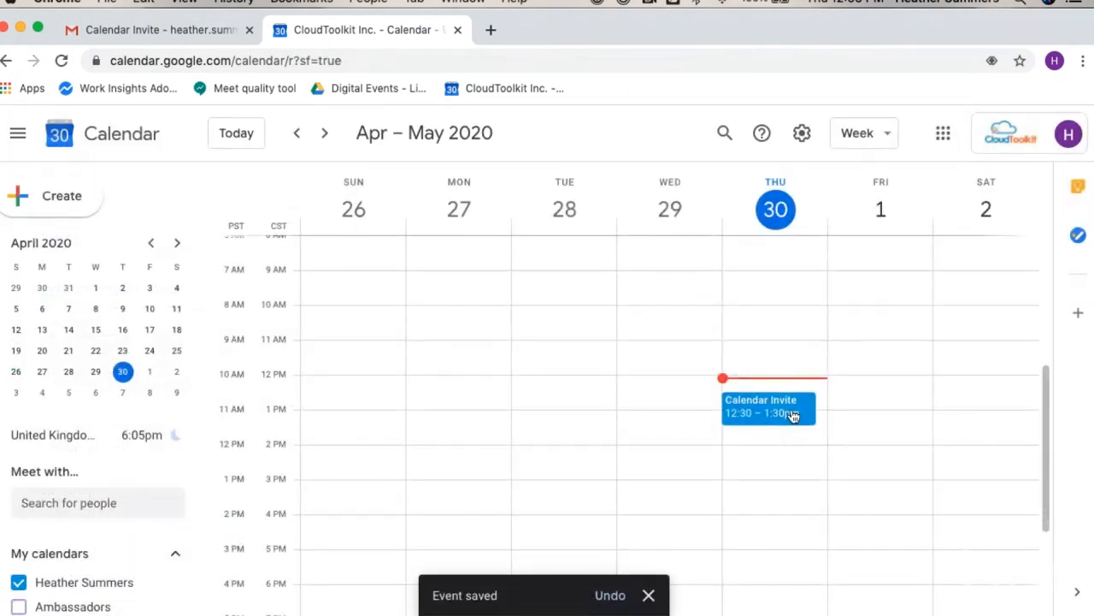
{"action": "left_click", "coordinate": [458, 32]}
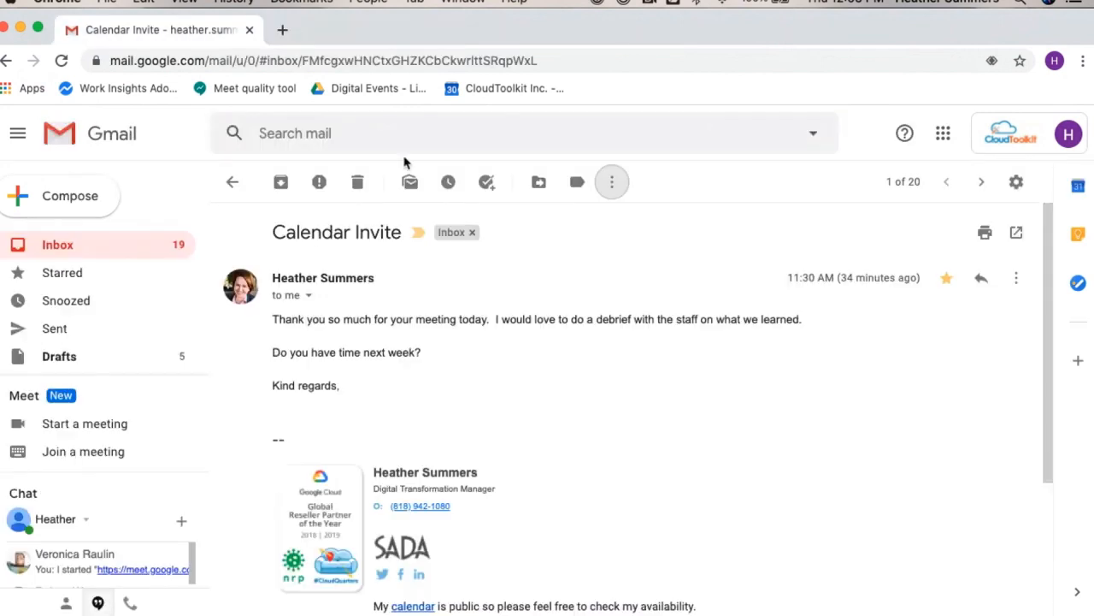
- Return to the inbox, reopen the "Calendar Invite" email and review the additional actions available for it
{"action": "left_click", "coordinate": [231, 182]}
{"action": "left_click", "coordinate": [373, 263]}
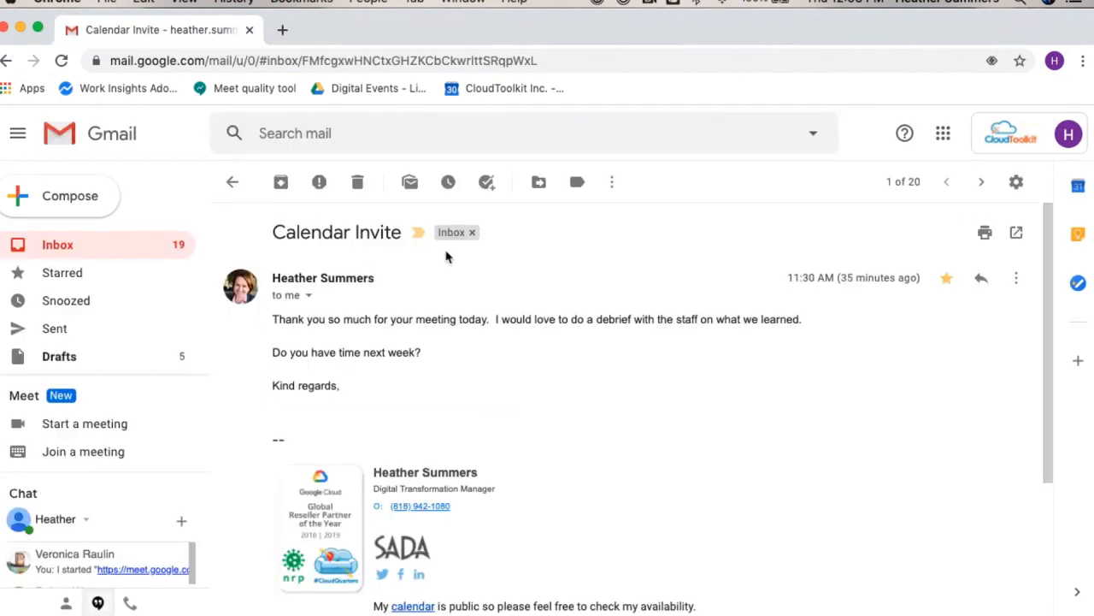
{"action": "left_click", "coordinate": [613, 183]}
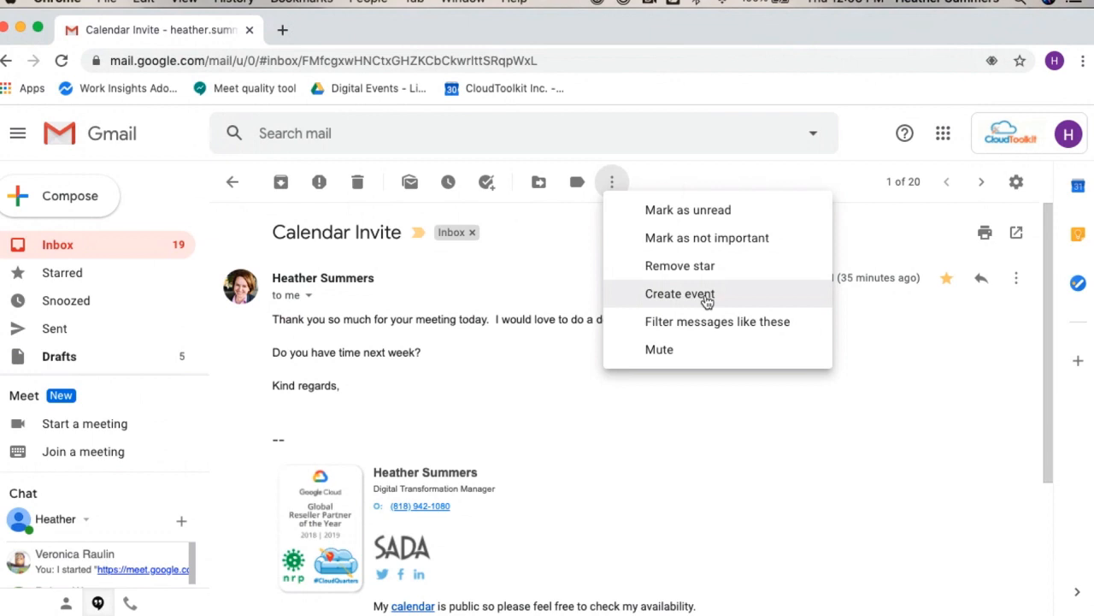
{"action": "left_click", "coordinate": [511, 282]}
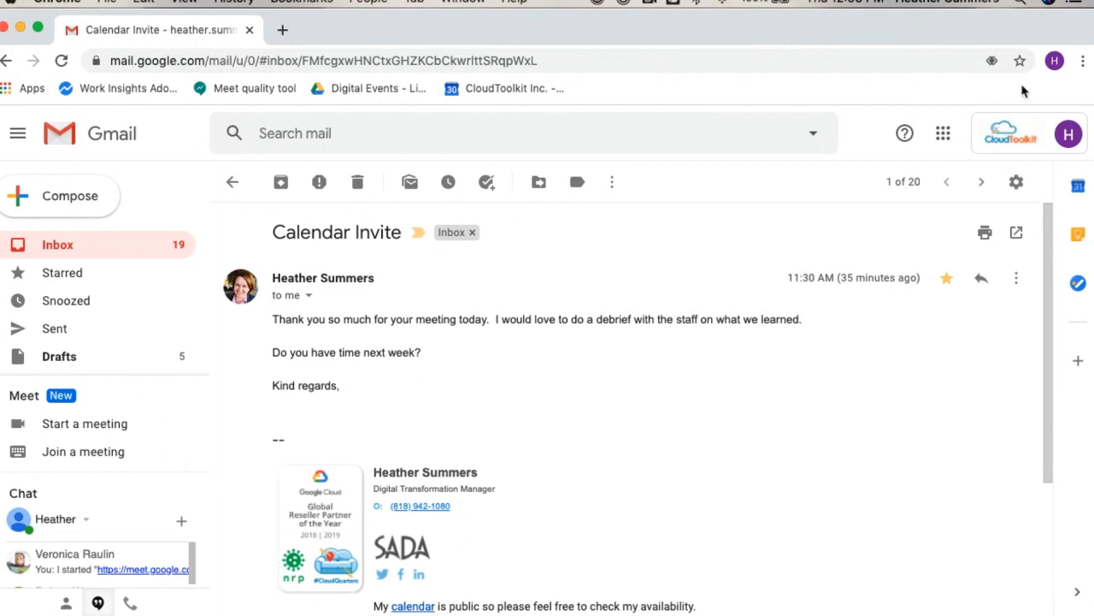
- Open Google Calendar from the Google apps list to show the current week
{"action": "left_click", "coordinate": [944, 135]}
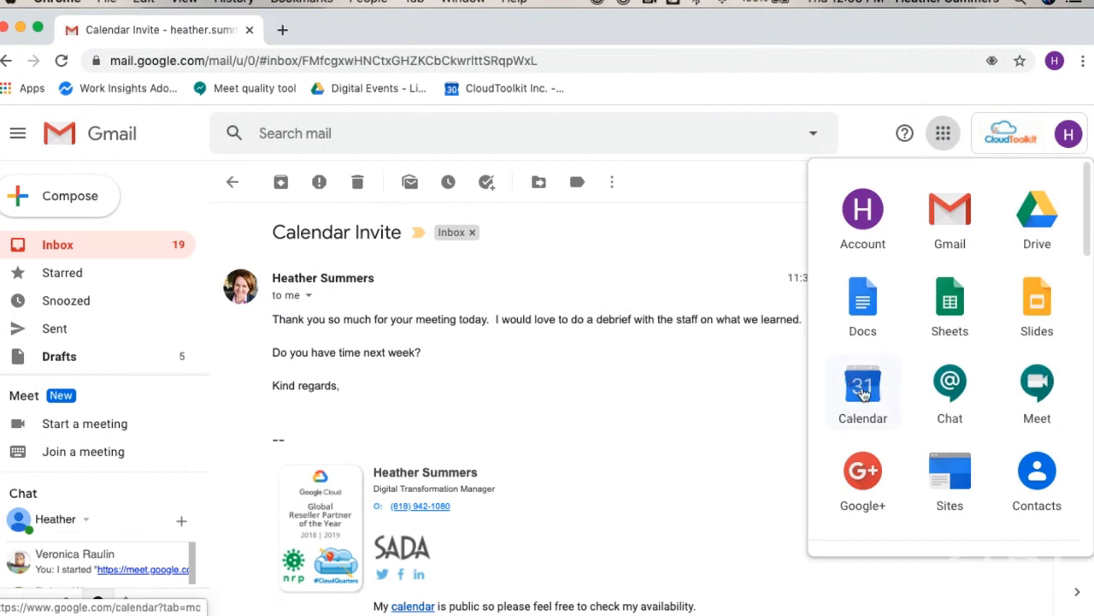
{"action": "mouse_move", "coordinate": [861, 396]}
{"action": "left_mouse_down"}
{"action": "mouse_move", "coordinate": [860, 202]}
{"action": "mouse_move", "coordinate": [863, 386]}
{"action": "left_mouse_up"}
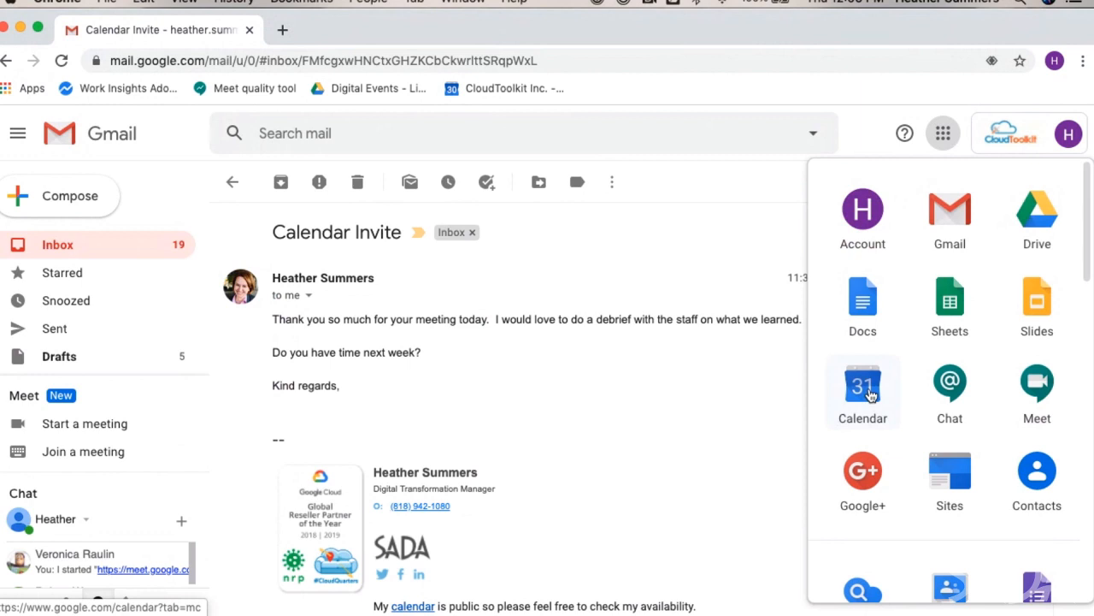
{"action": "left_click", "coordinate": [870, 393]}
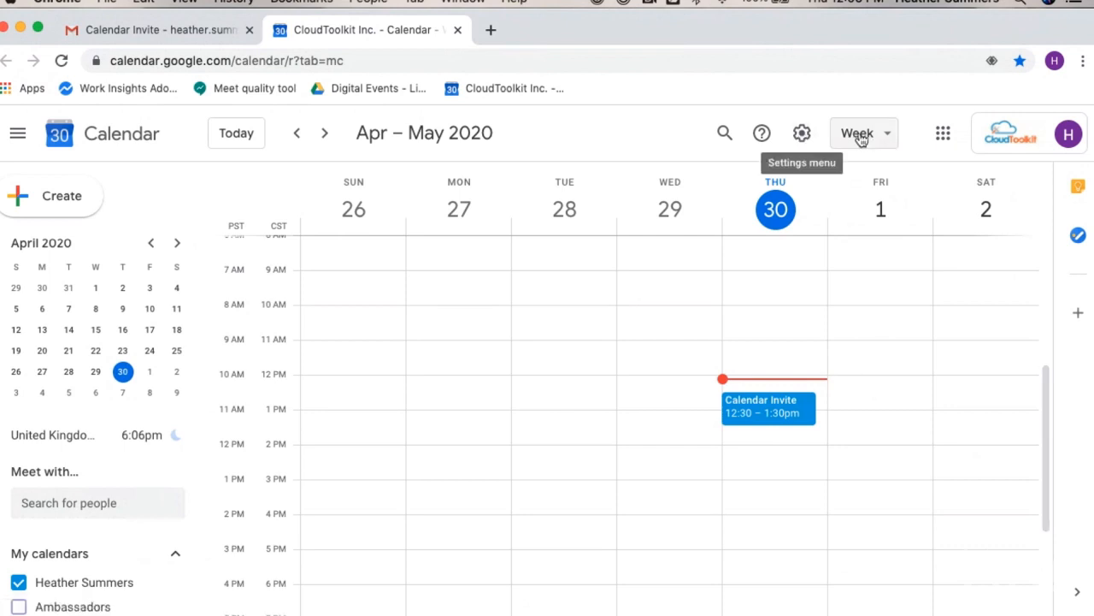
- Review the calendar's settings options and display its support options
{"action": "left_click", "coordinate": [803, 136]}
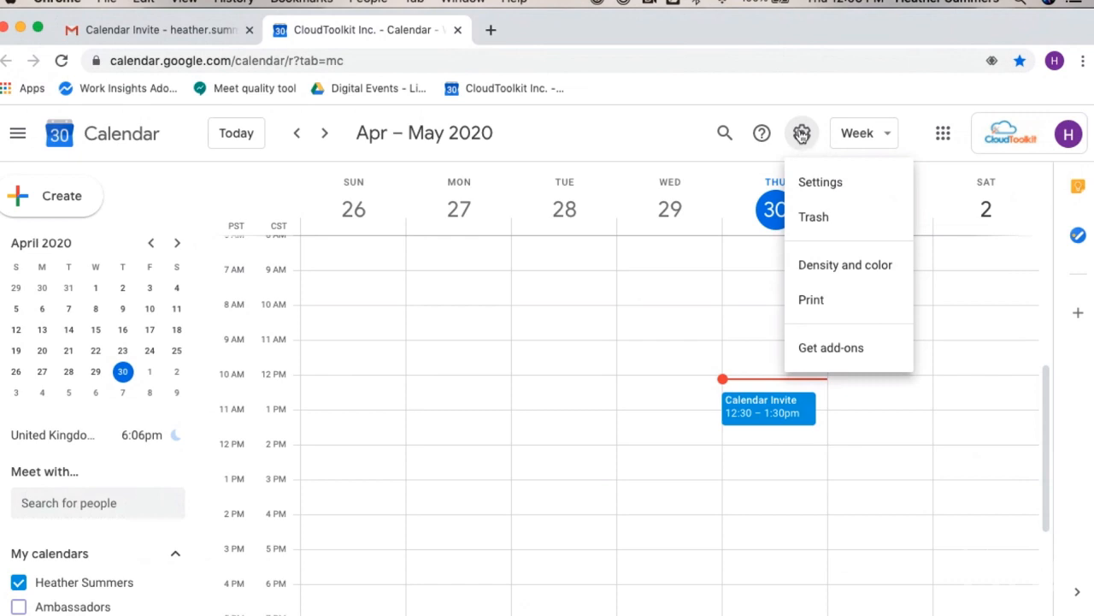
{"action": "left_click", "coordinate": [802, 135]}
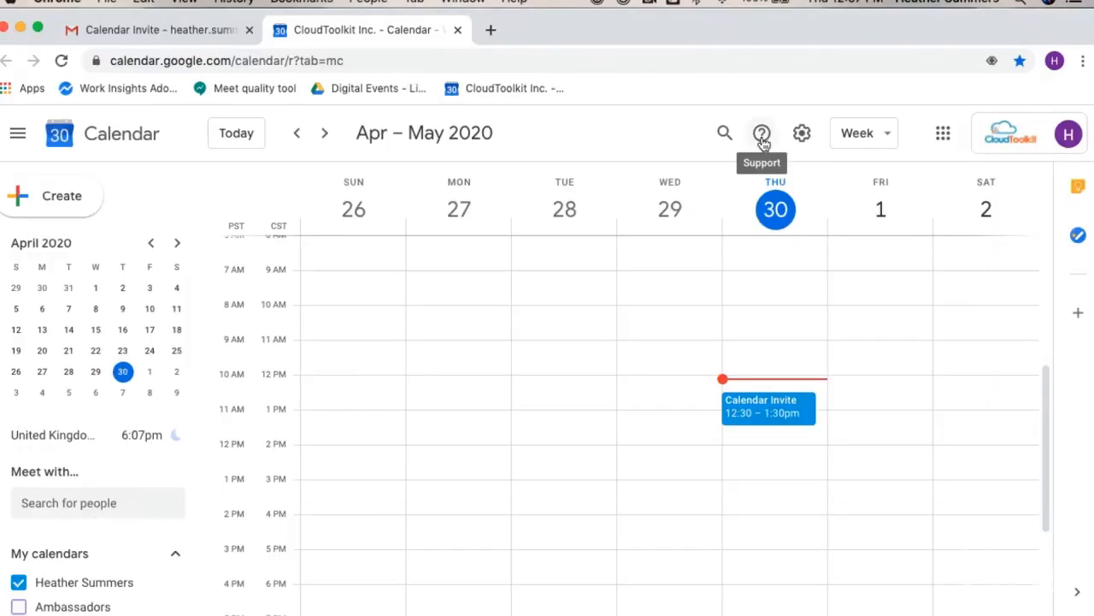
{"action": "left_click", "coordinate": [762, 136]}
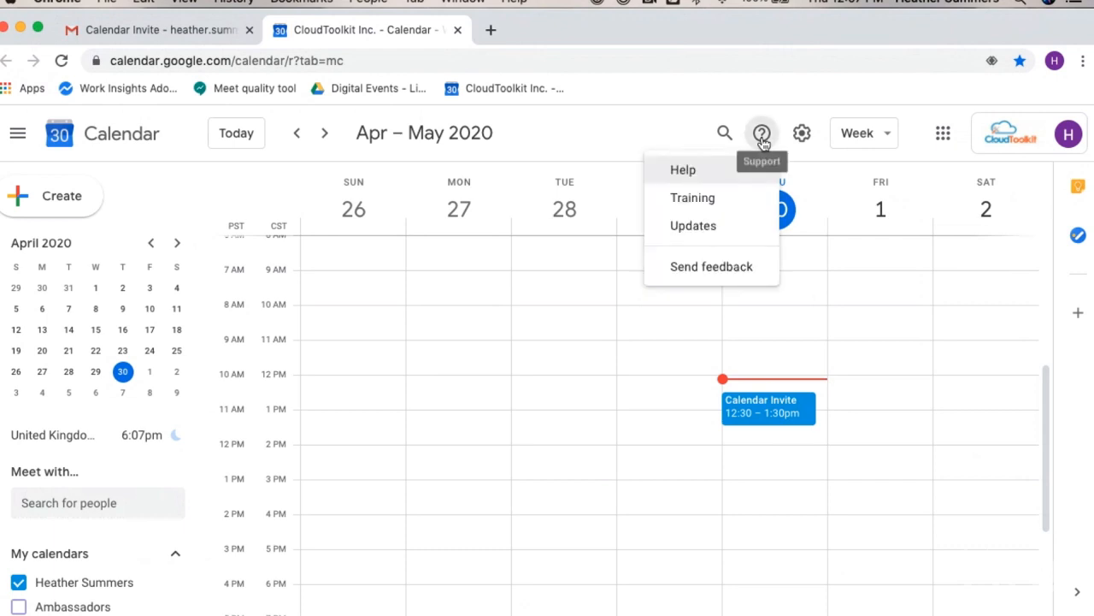
- Open the Google Calendar training page from the support options and open its "Get started with Calendar" guide
{"action": "left_click", "coordinate": [692, 198]}
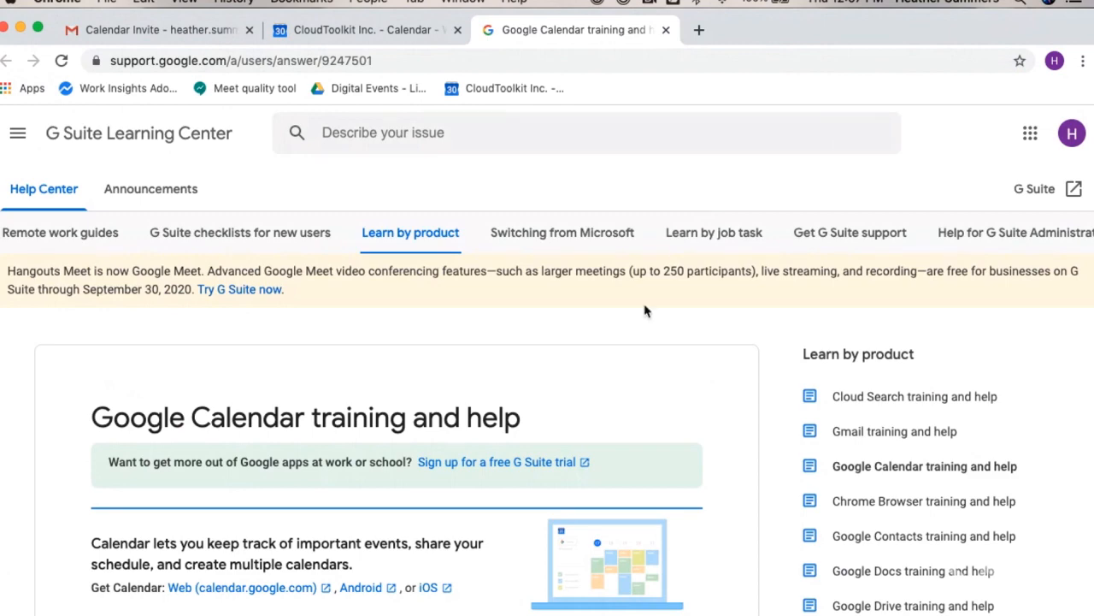
{"action": "scroll", "coordinate": [645, 309], "scroll_direction": "down", "scroll_amount": 10}
{"action": "scroll", "coordinate": [645, 309], "scroll_direction": "down", "scroll_amount": 5}
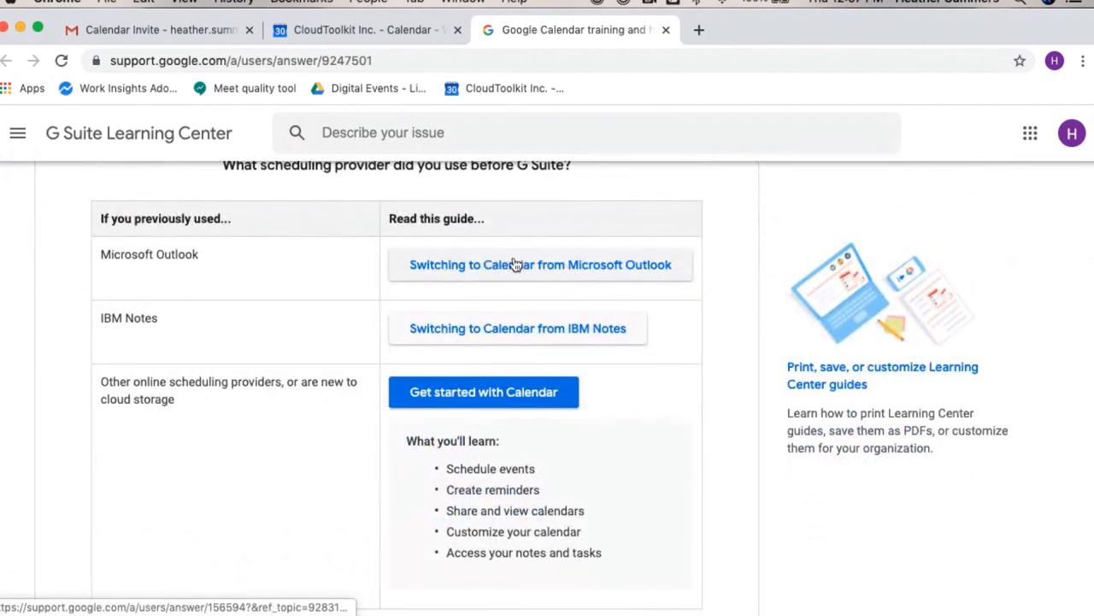
{"action": "left_click", "coordinate": [512, 396]}
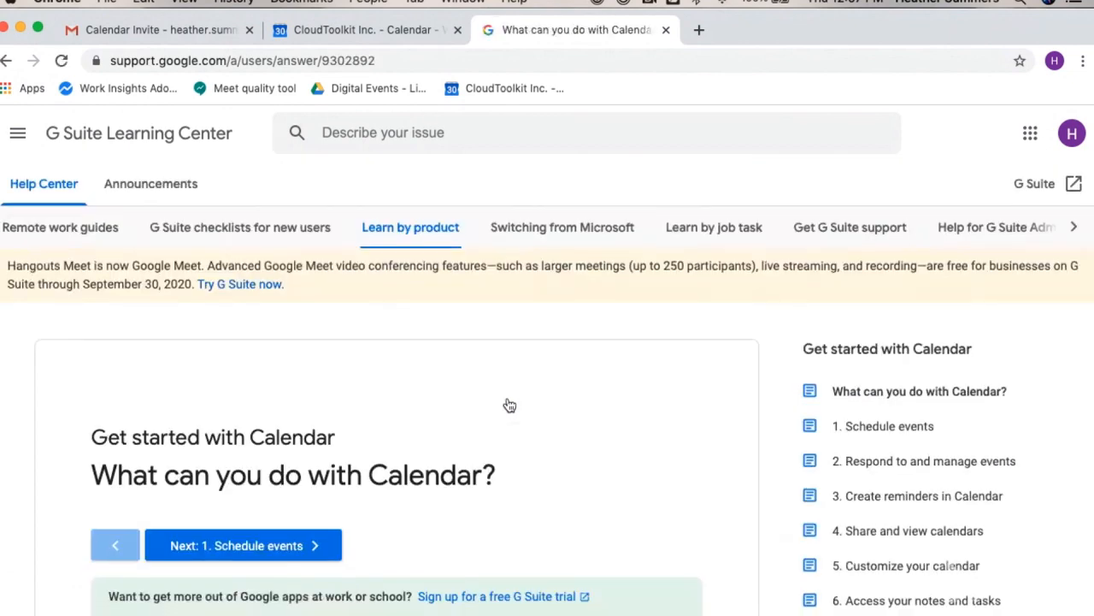
- Look through the "What can you do with Calendar?" guide down to its table of contents and close the Learning Center tab
{"action": "scroll", "coordinate": [509, 404], "scroll_direction": "down", "scroll_amount": 5}
{"action": "scroll", "coordinate": [509, 405], "scroll_direction": "down", "scroll_amount": 4}
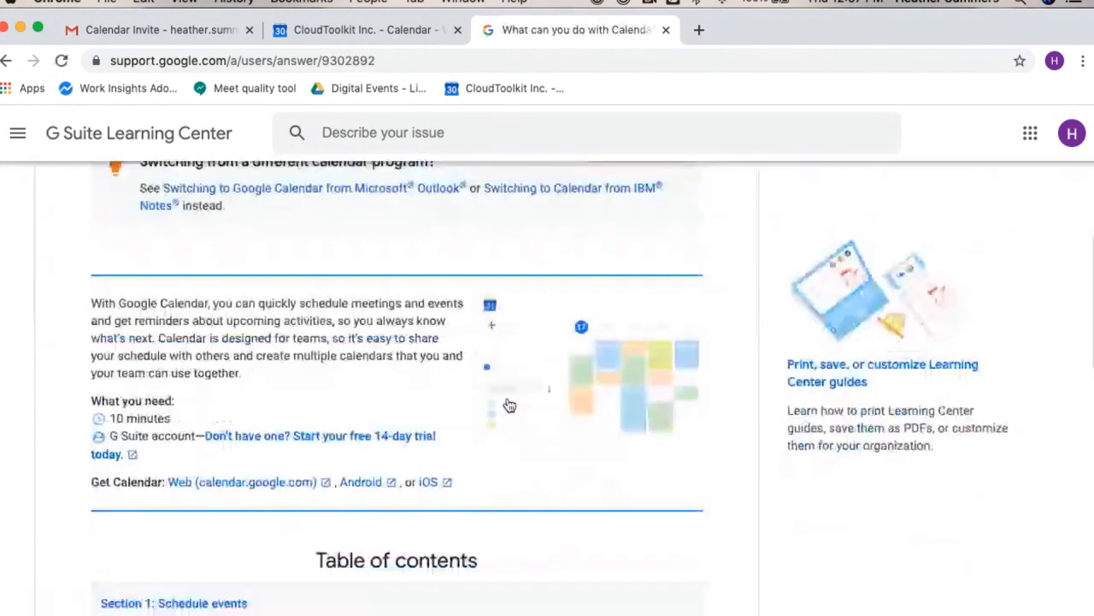
{"action": "scroll", "coordinate": [509, 404], "scroll_direction": "down", "scroll_amount": 2}
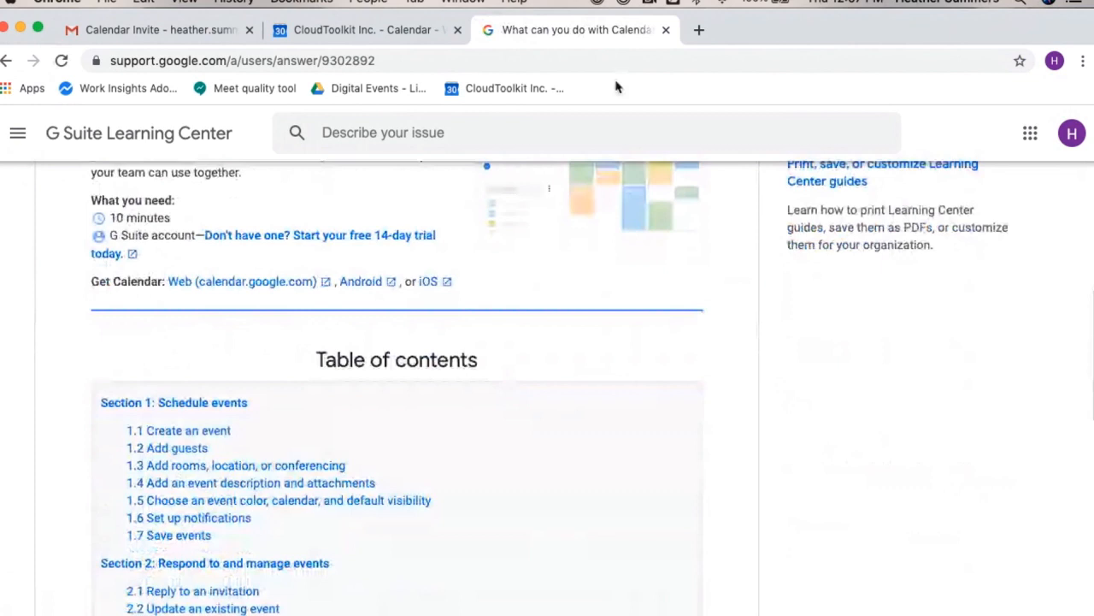
{"action": "left_click", "coordinate": [666, 30]}
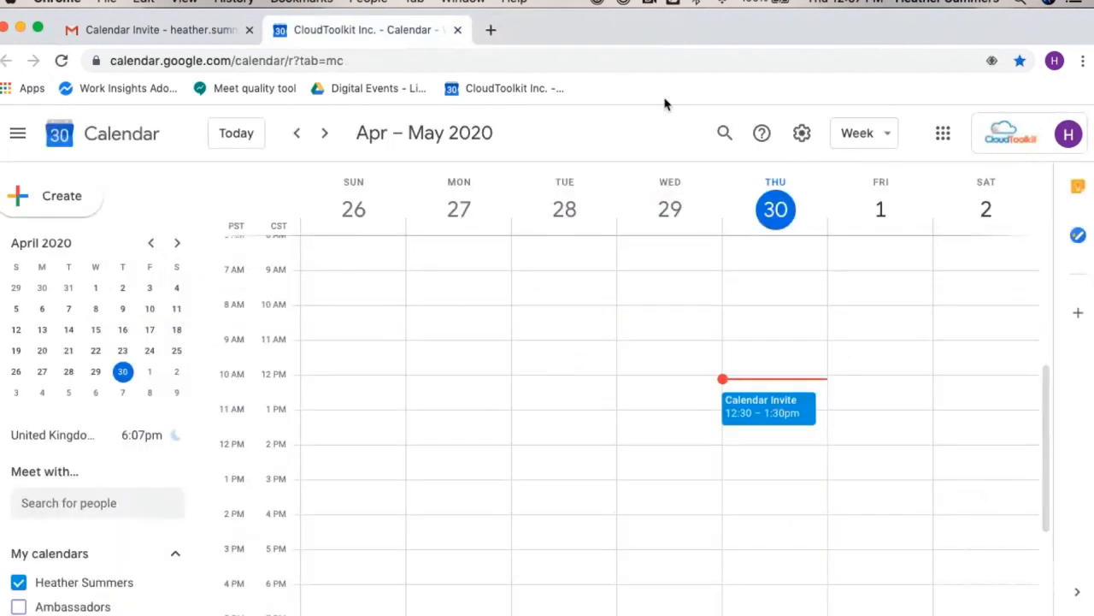
- Open the calendar's settings page and switch the secondary time zone display off and on again
{"action": "left_click", "coordinate": [802, 135]}
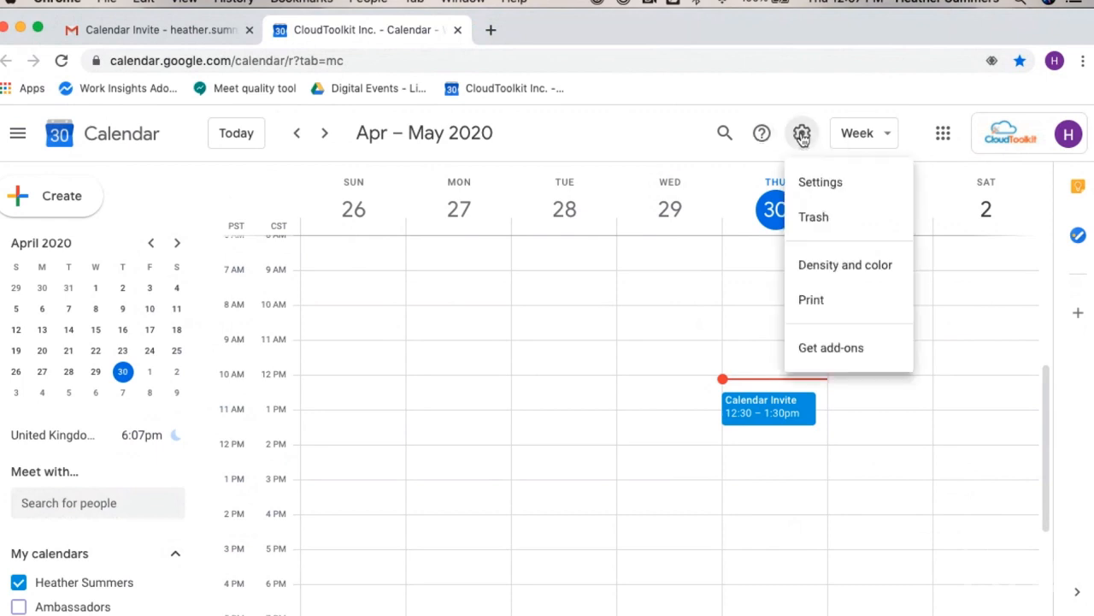
{"action": "left_click", "coordinate": [814, 182]}
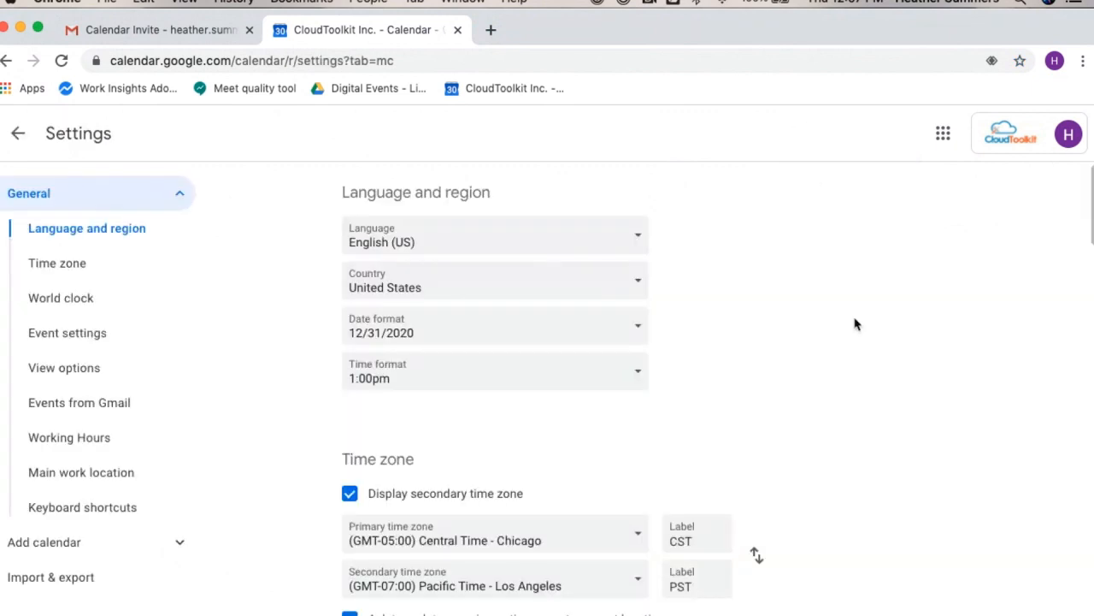
{"action": "scroll", "coordinate": [855, 320], "scroll_direction": "down", "scroll_amount": 3}
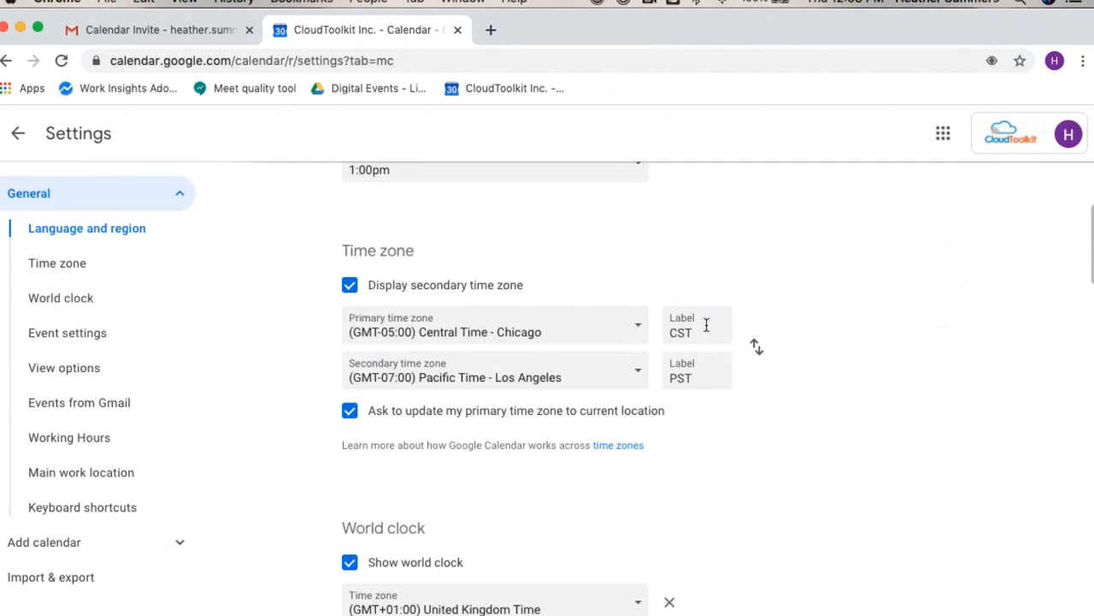
{"action": "left_click", "coordinate": [351, 287]}
{"action": "left_click", "coordinate": [352, 287]}
- Browse the time zones available for the world clock and close the list without choosing a different one
{"action": "scroll", "coordinate": [556, 472], "scroll_direction": "down", "scroll_amount": 3}
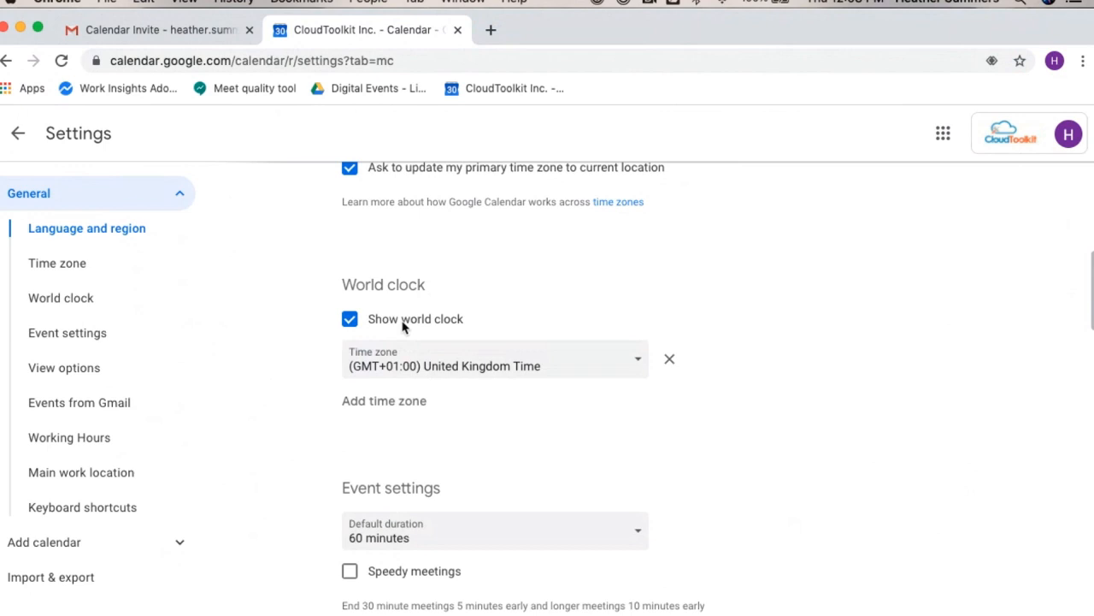
{"action": "left_click", "coordinate": [504, 357]}
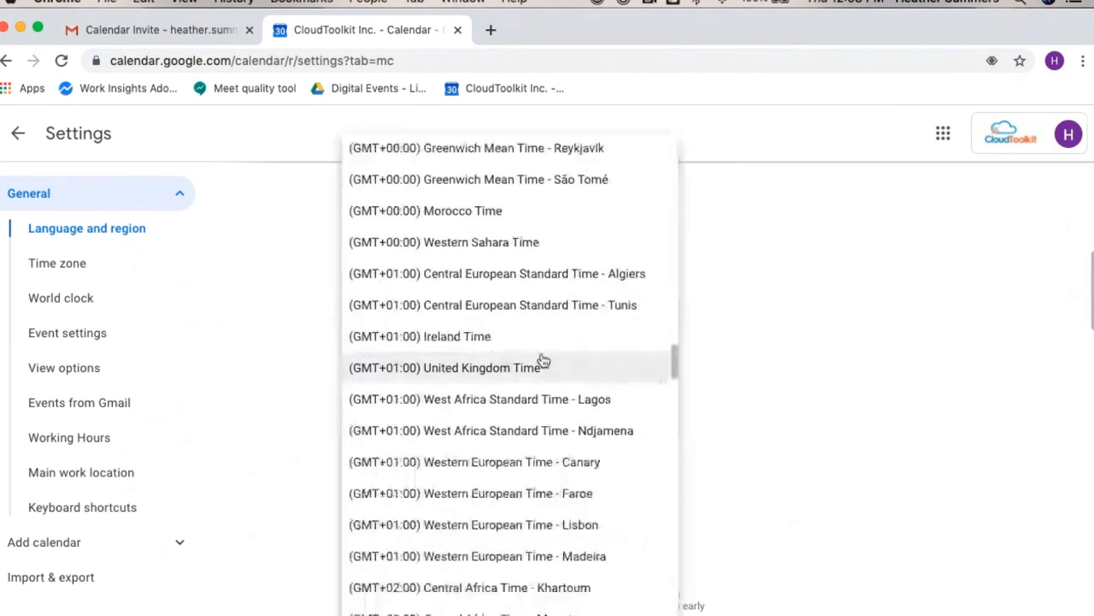
{"action": "scroll", "coordinate": [543, 361], "scroll_direction": "down", "scroll_amount": 10}
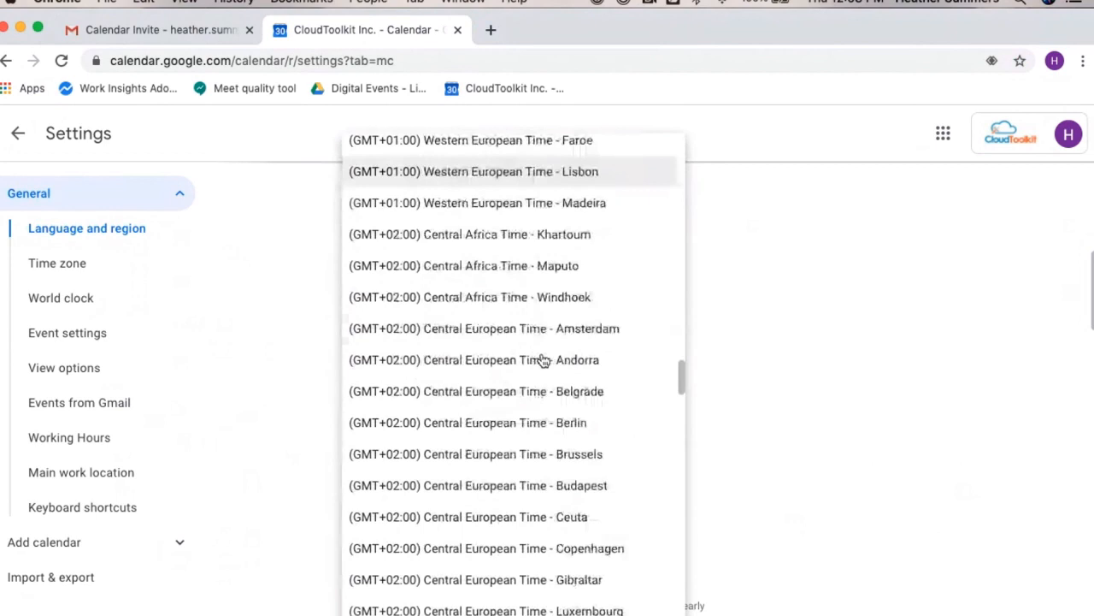
{"action": "scroll", "coordinate": [544, 361], "scroll_direction": "down", "scroll_amount": 5}
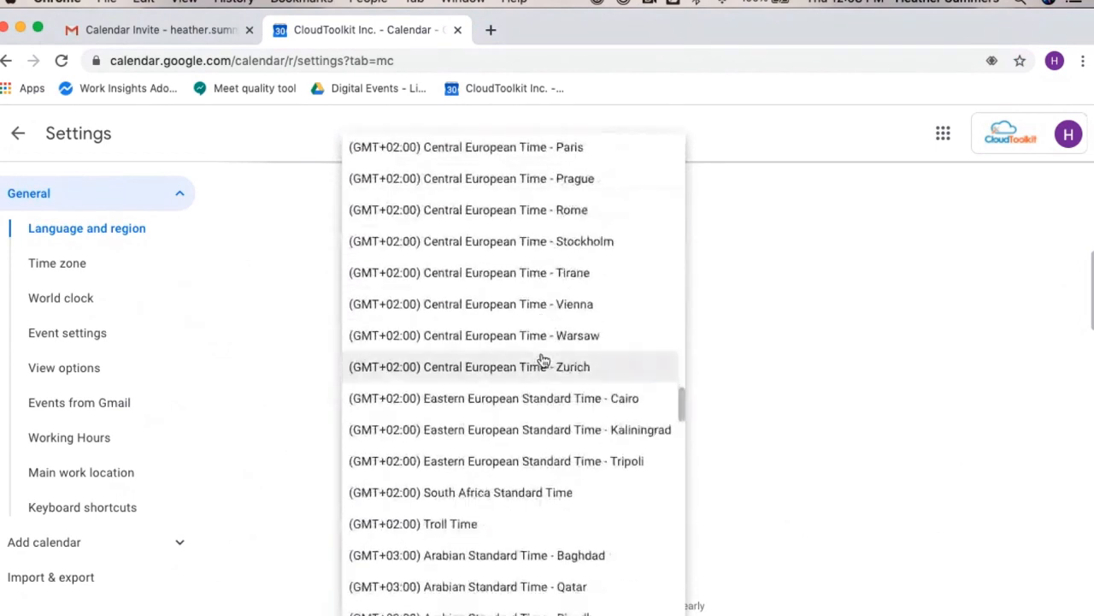
{"action": "scroll", "coordinate": [543, 360], "scroll_direction": "down", "scroll_amount": 5}
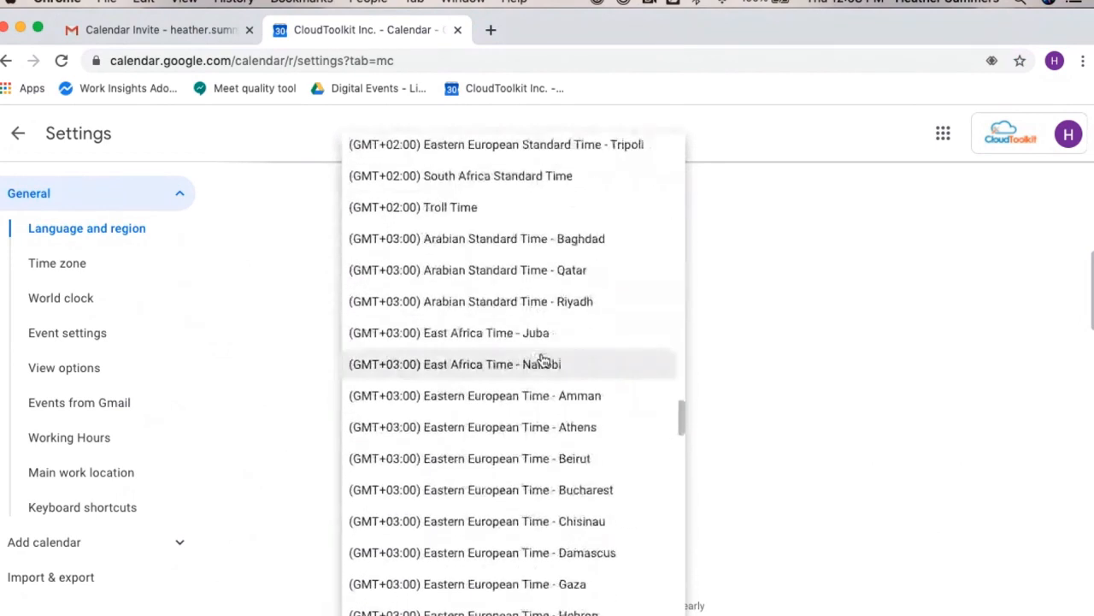
{"action": "scroll", "coordinate": [544, 361], "scroll_direction": "down", "scroll_amount": 5}
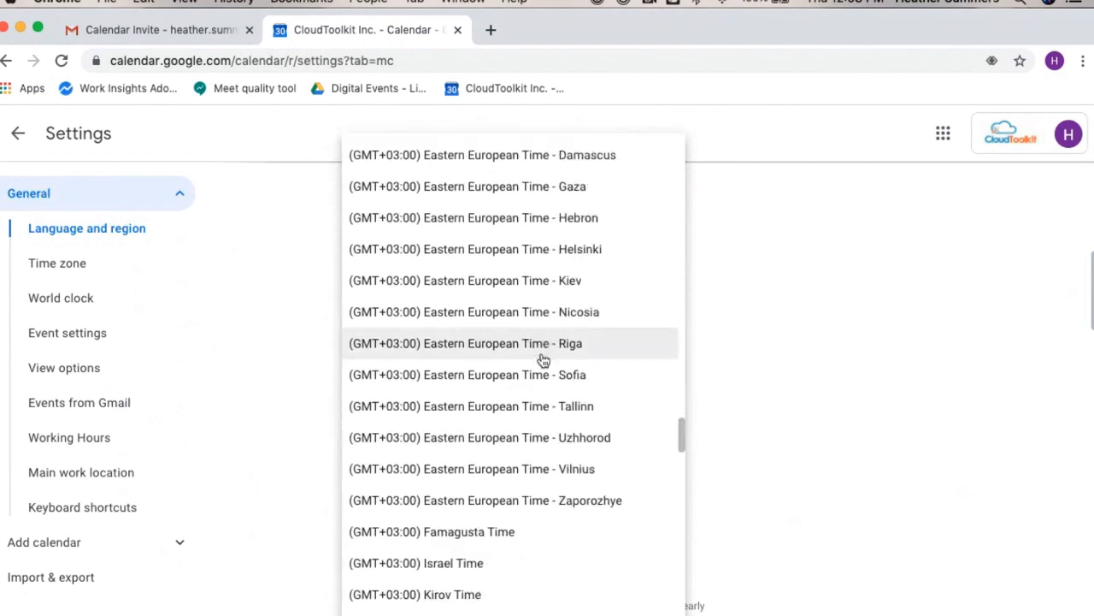
{"action": "scroll", "coordinate": [543, 361], "scroll_direction": "down", "scroll_amount": 5}
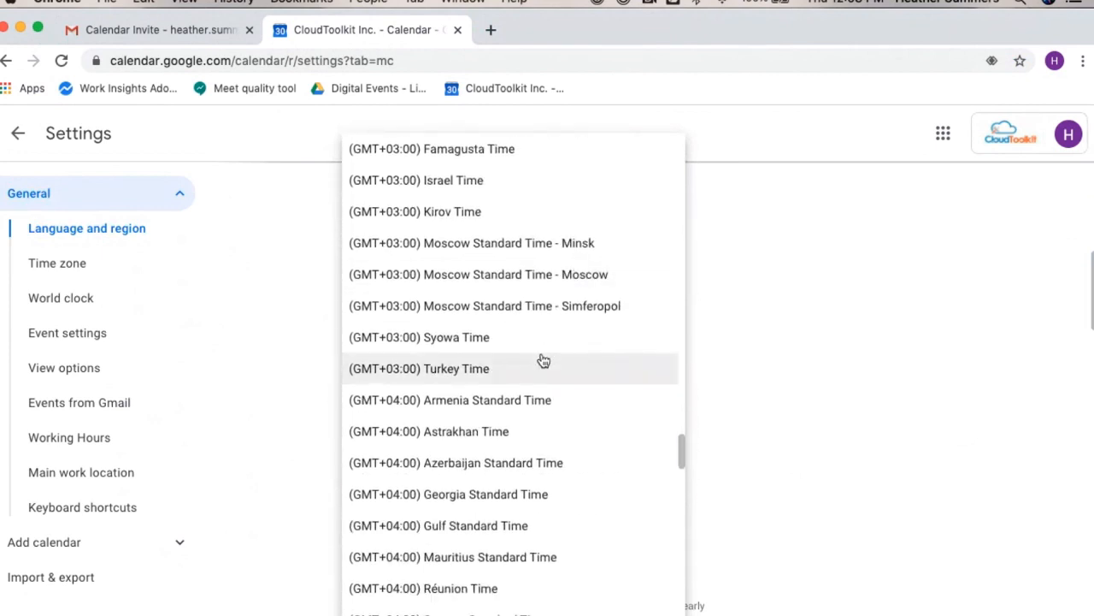
{"action": "scroll", "coordinate": [544, 361], "scroll_direction": "down", "scroll_amount": 5}
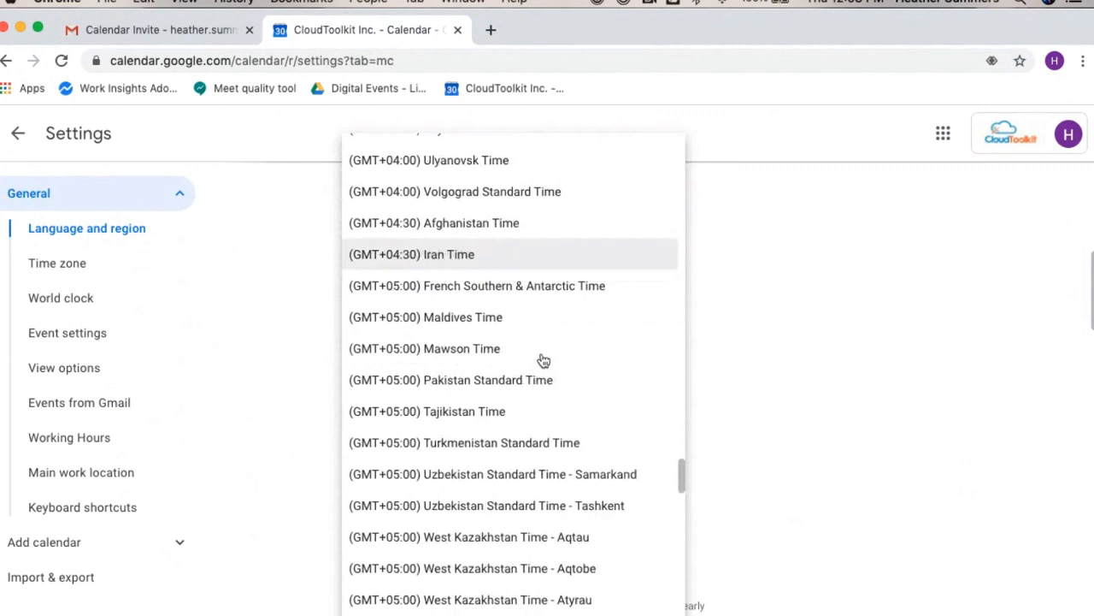
{"action": "scroll", "coordinate": [544, 360], "scroll_direction": "down", "scroll_amount": 5}
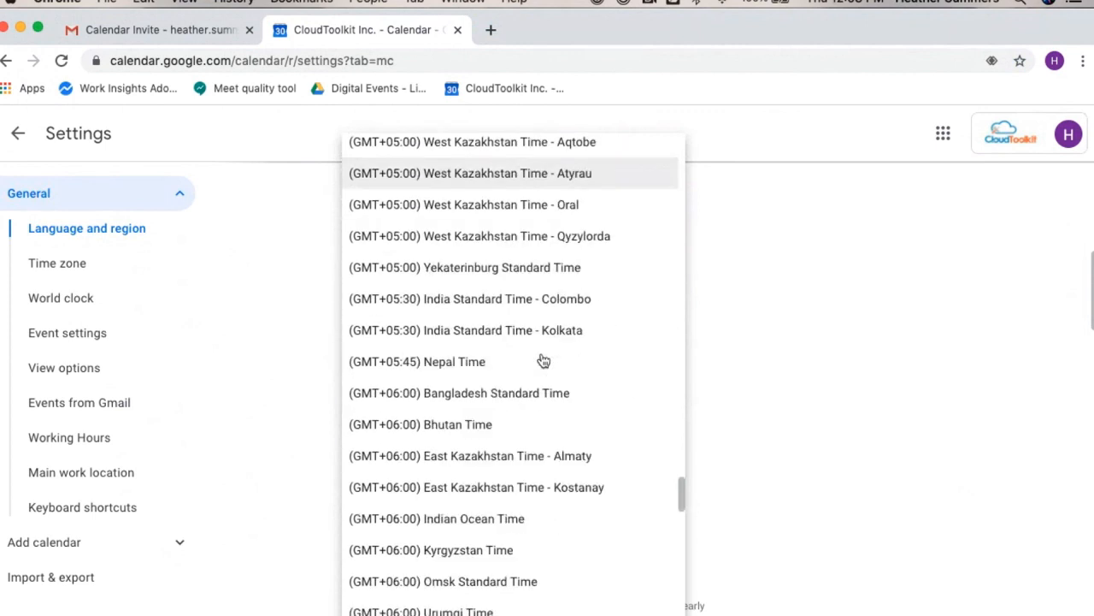
{"action": "scroll", "coordinate": [544, 360], "scroll_direction": "down", "scroll_amount": 5}
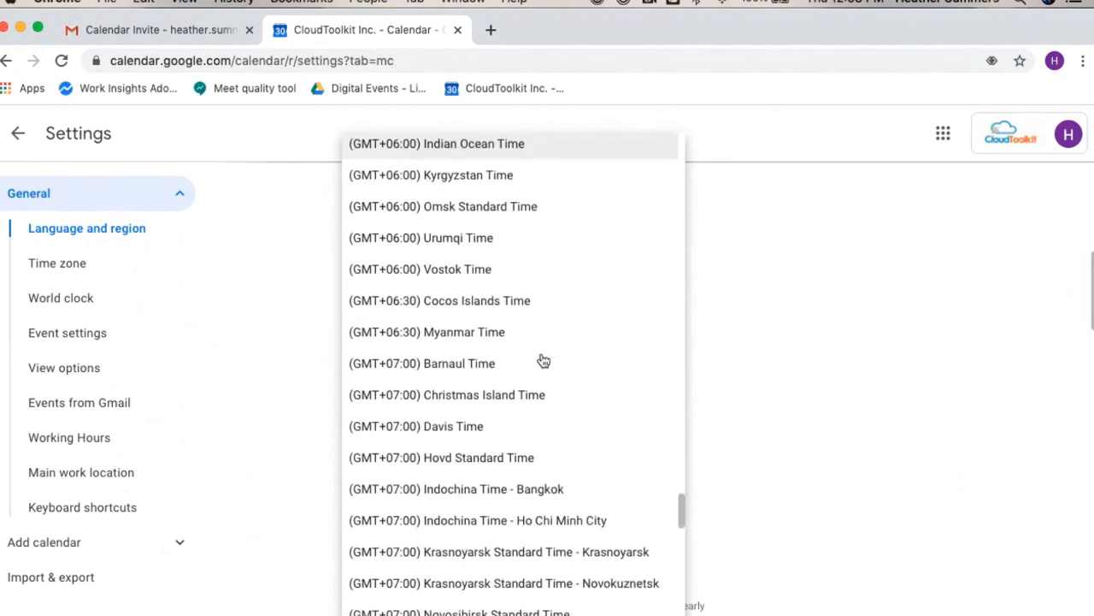
{"action": "scroll", "coordinate": [544, 361], "scroll_direction": "down", "scroll_amount": 5}
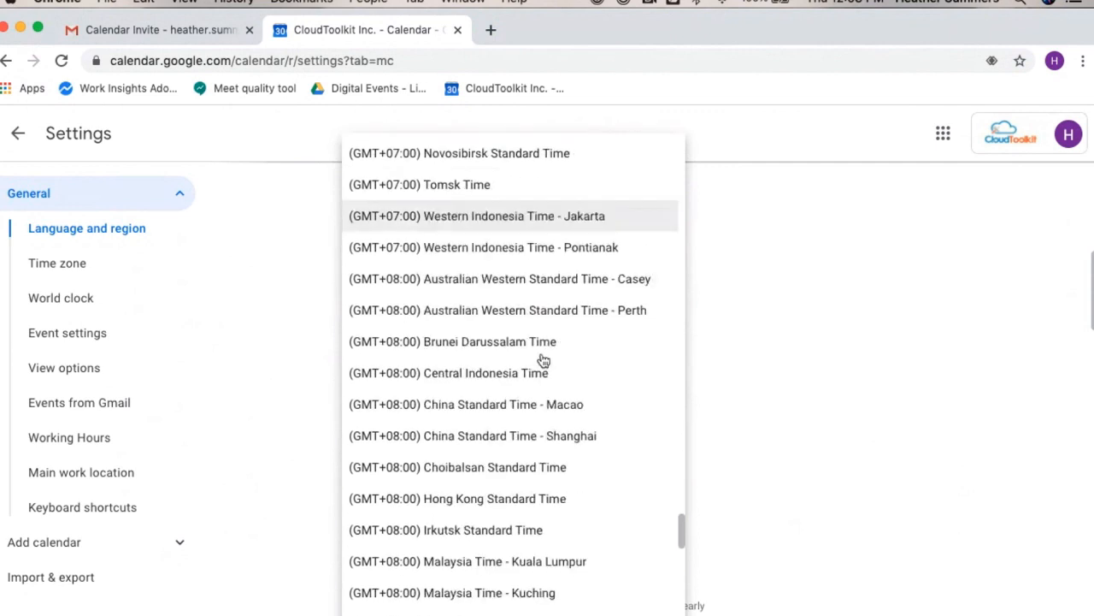
{"action": "scroll", "coordinate": [544, 356], "scroll_direction": "down", "scroll_amount": 5}
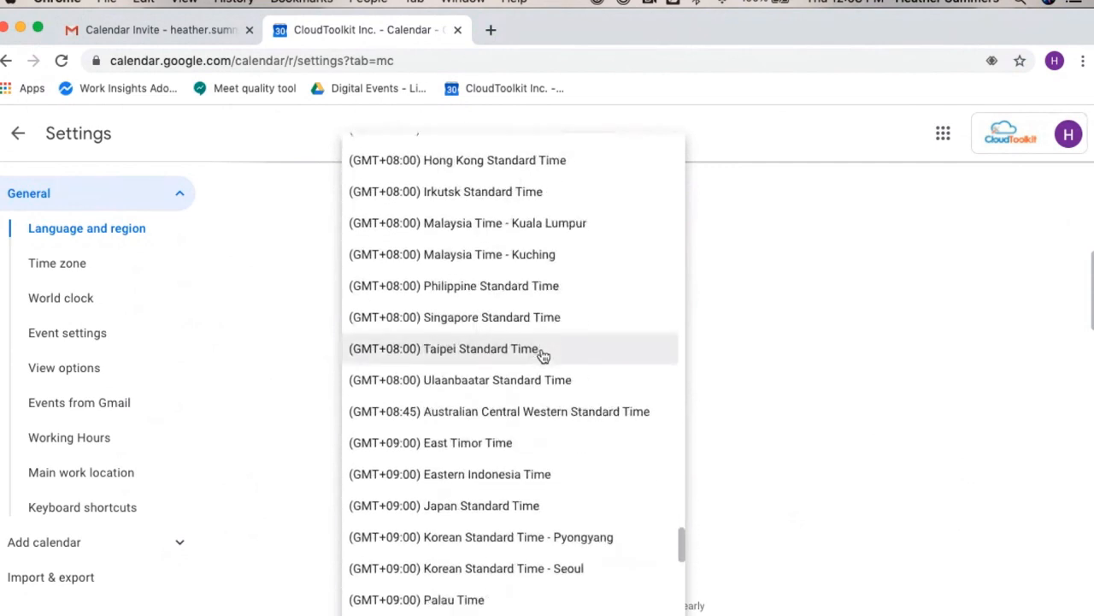
{"action": "scroll", "coordinate": [544, 357], "scroll_direction": "down", "scroll_amount": 5}
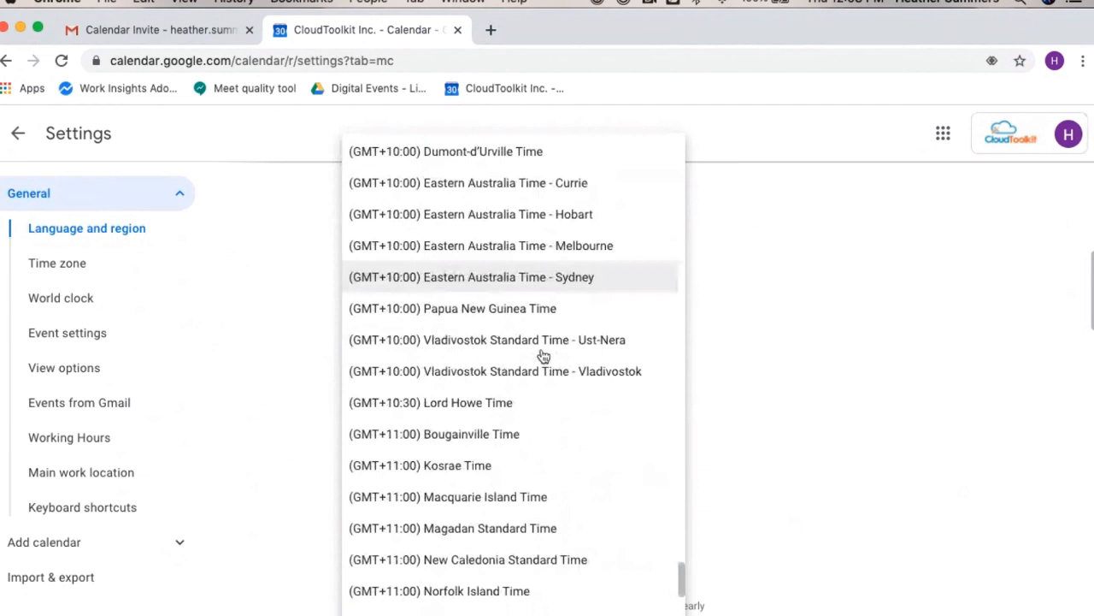
{"action": "left_click", "coordinate": [744, 389]}
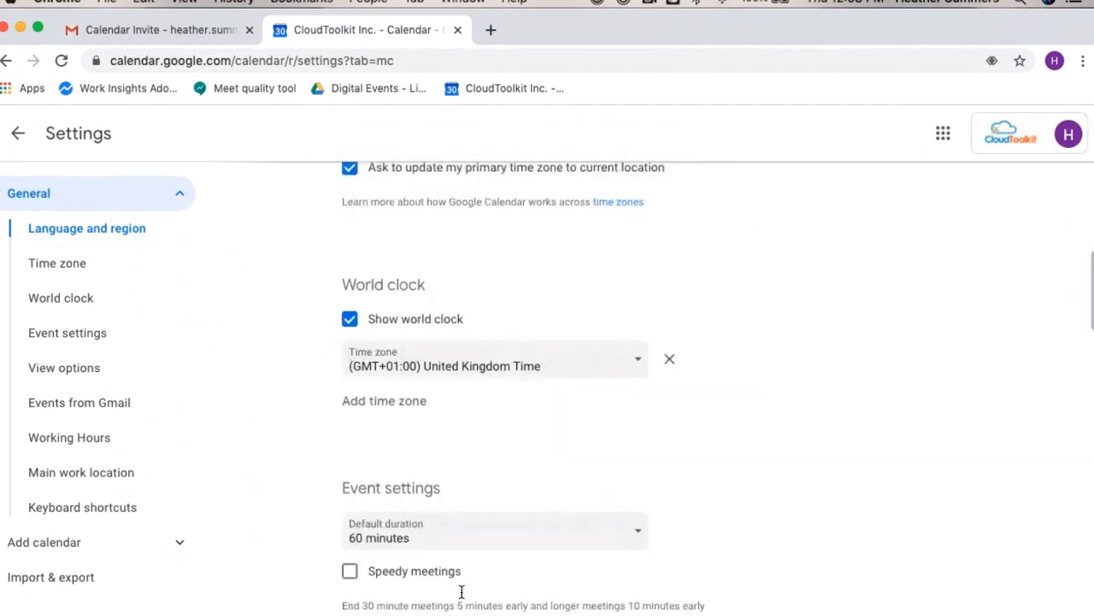
- Enable Speedy meetings in the event settings to view its default duration choices, and disable it again
{"action": "scroll", "coordinate": [710, 528], "scroll_direction": "down", "scroll_amount": 3}
{"action": "scroll", "coordinate": [710, 528], "scroll_direction": "down", "scroll_amount": 1}
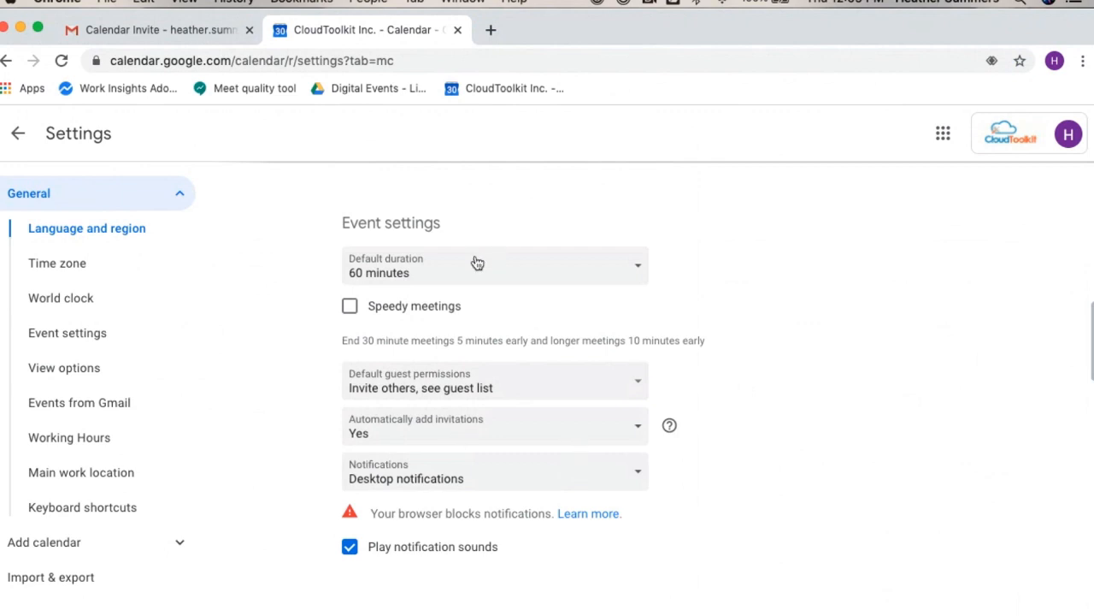
{"action": "left_click", "coordinate": [436, 310]}
{"action": "left_click", "coordinate": [450, 267]}
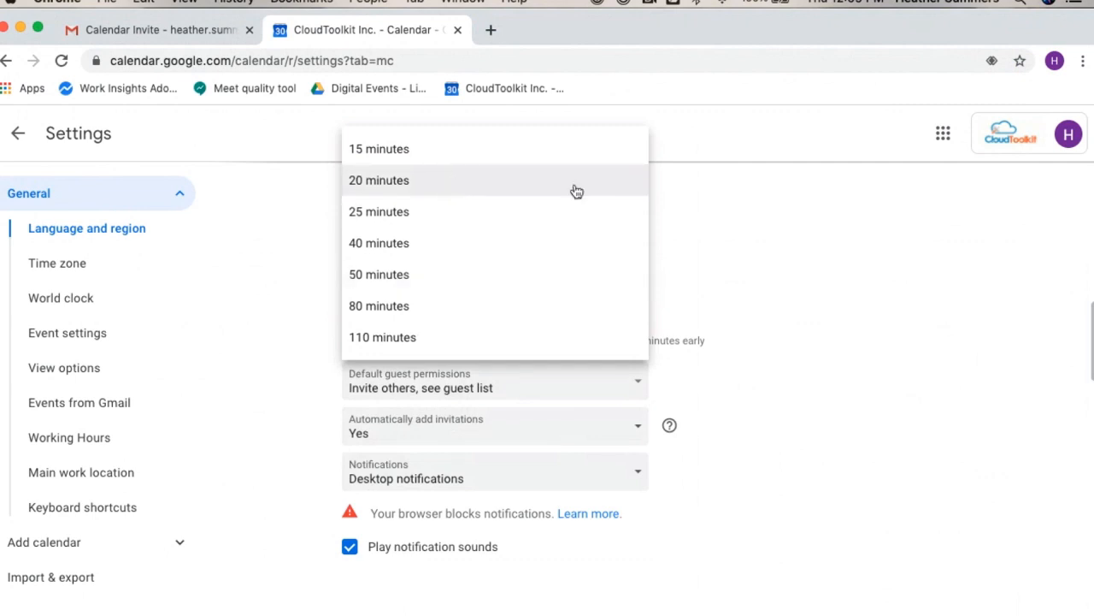
{"action": "left_click", "coordinate": [894, 254]}
{"action": "left_click", "coordinate": [349, 307]}
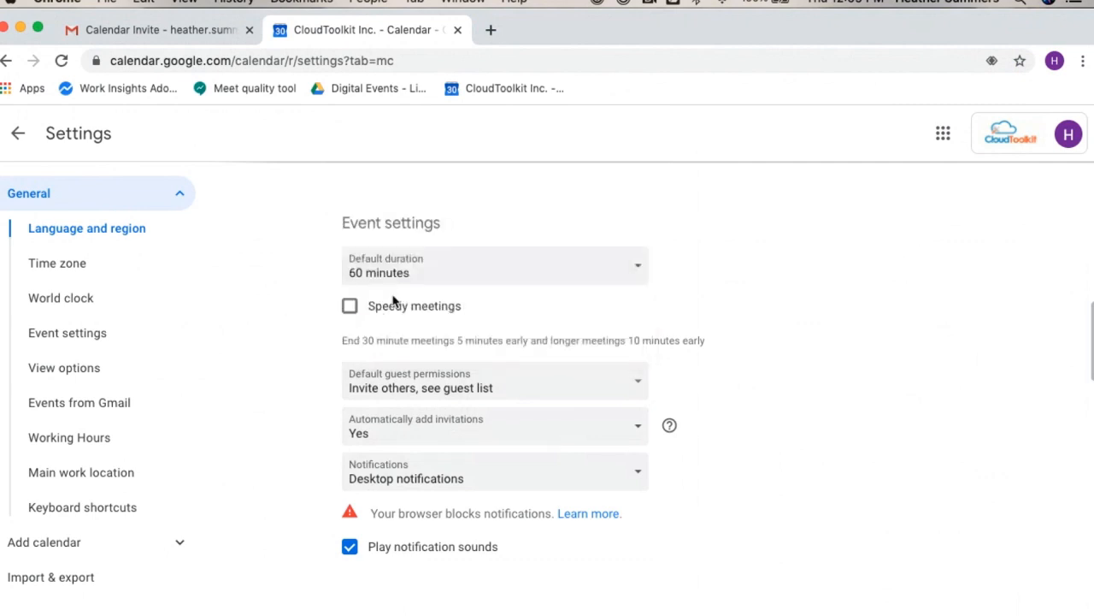
- Review the notification choices in the event settings, pick Desktop notifications, and view the notification sound option
{"action": "scroll", "coordinate": [709, 316], "scroll_direction": "down", "scroll_amount": 3}
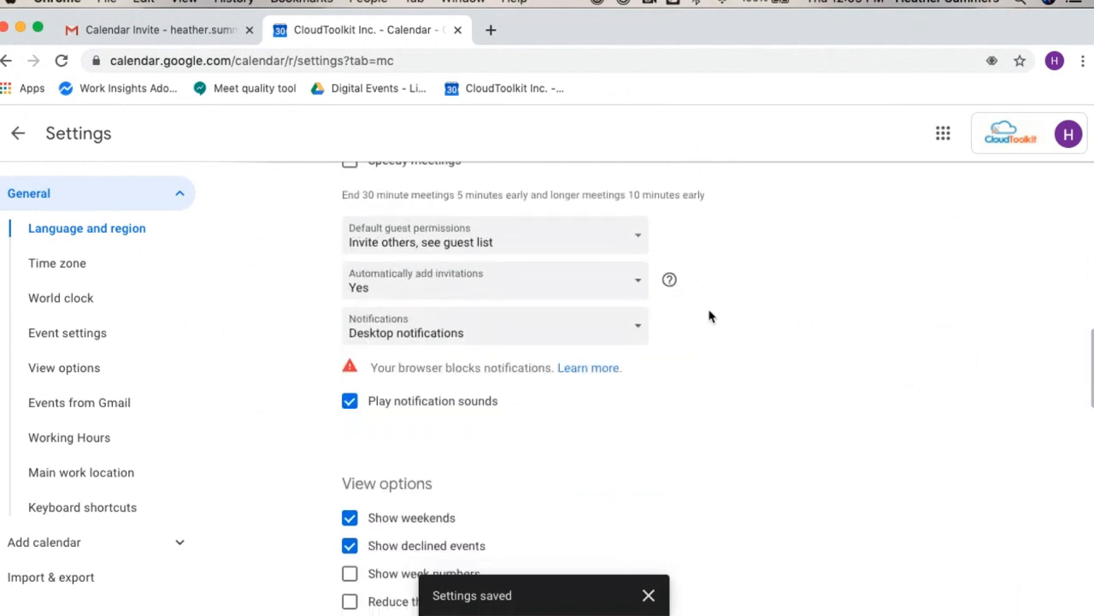
{"action": "left_click", "coordinate": [453, 339]}
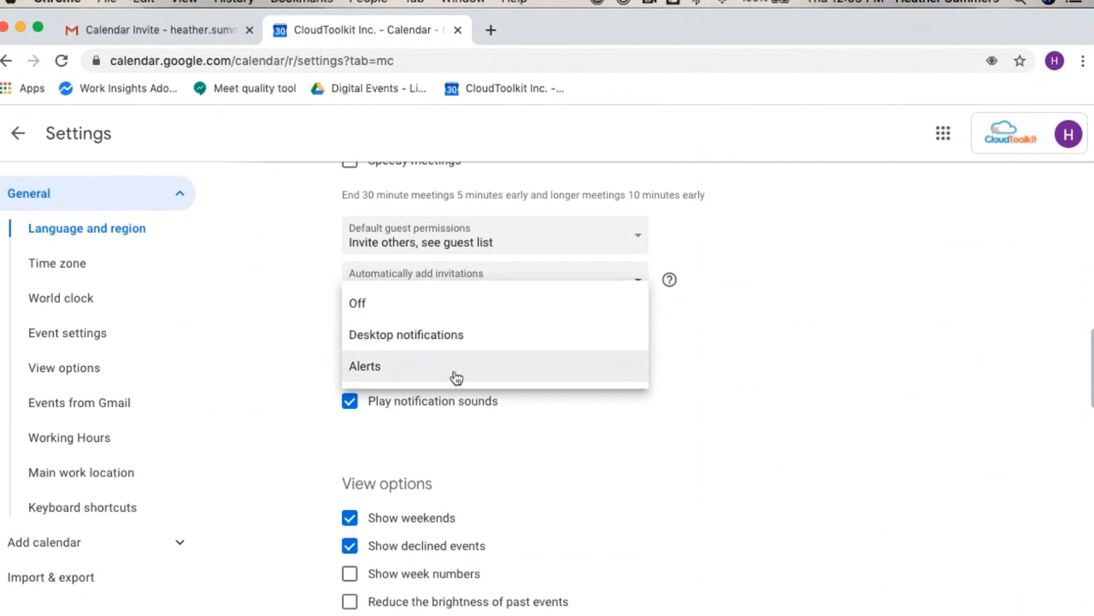
{"action": "left_click", "coordinate": [454, 343]}
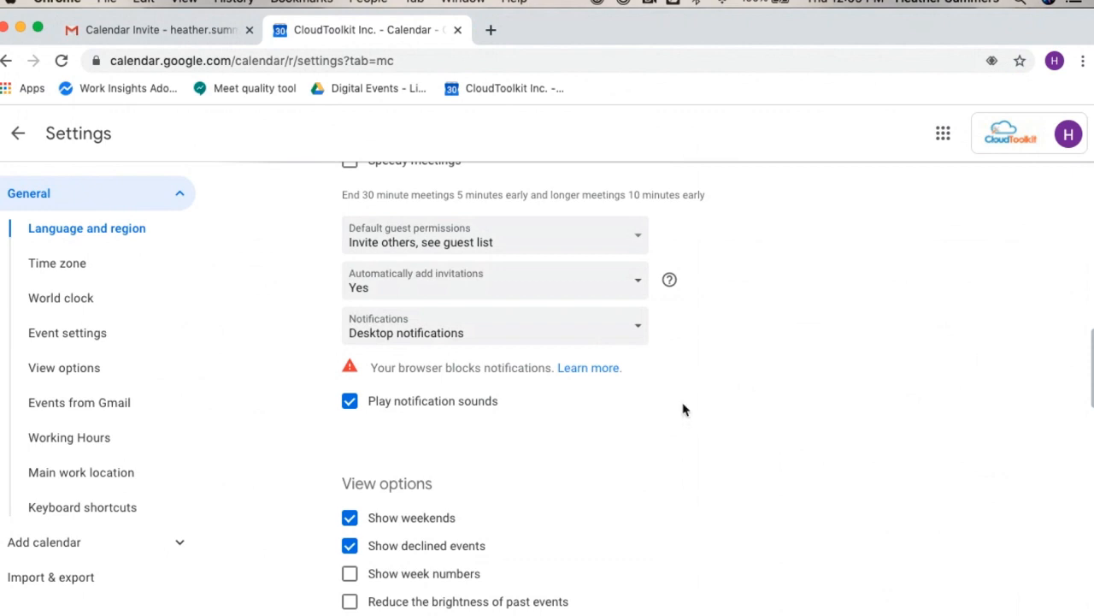
{"action": "scroll", "coordinate": [681, 408], "scroll_direction": "down", "scroll_amount": 2}
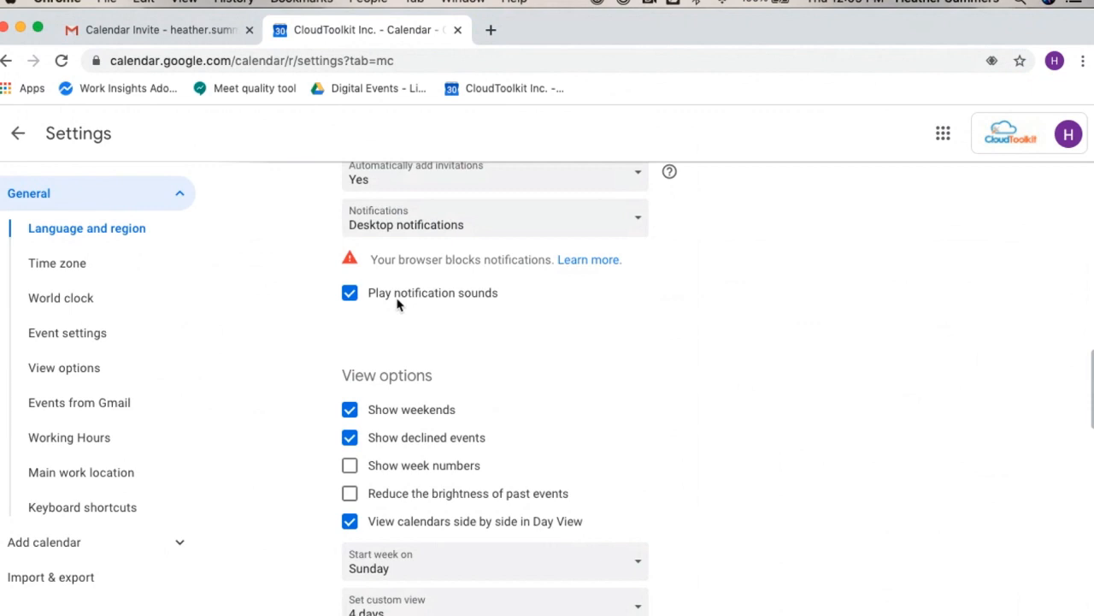
- Set the site's browser notification permission to Allow, switch it back to Block, and close the site information
{"action": "left_click", "coordinate": [97, 62]}
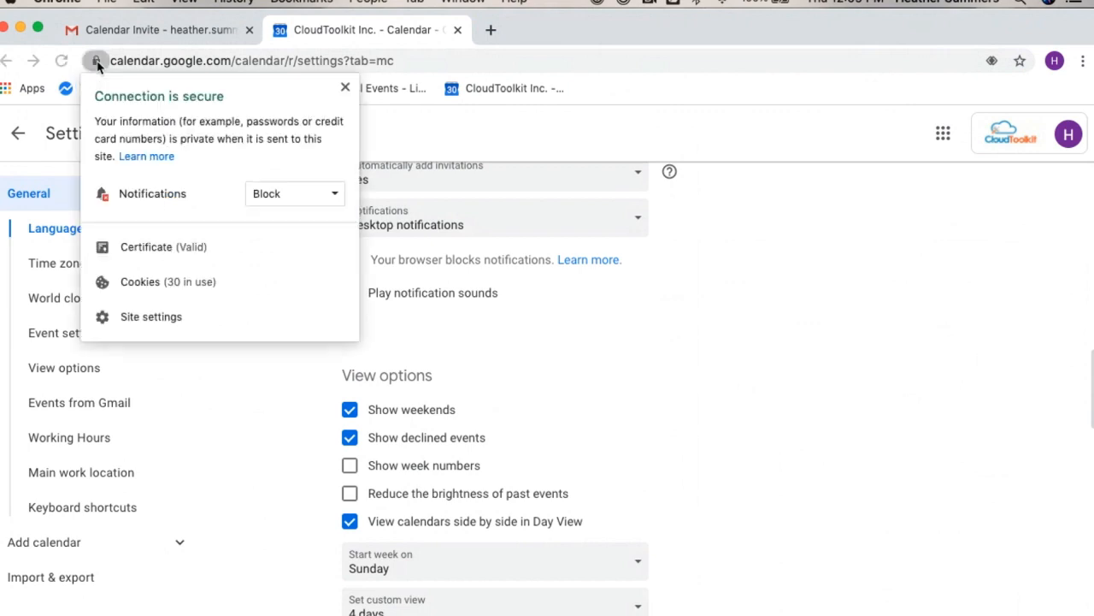
{"action": "left_click", "coordinate": [278, 201]}
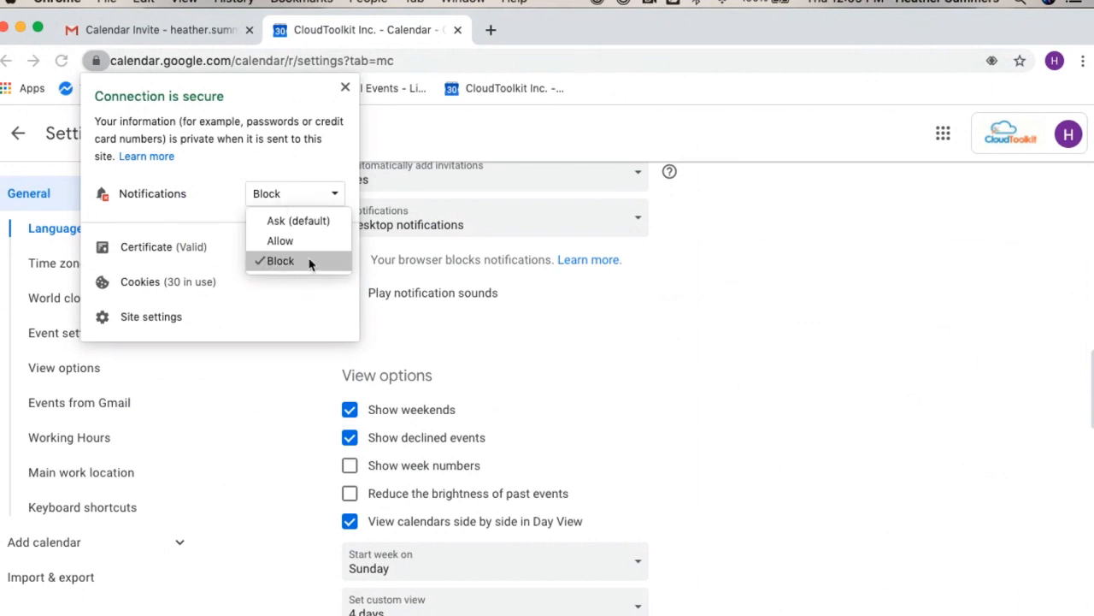
{"action": "left_click", "coordinate": [291, 242]}
{"action": "left_click", "coordinate": [298, 199]}
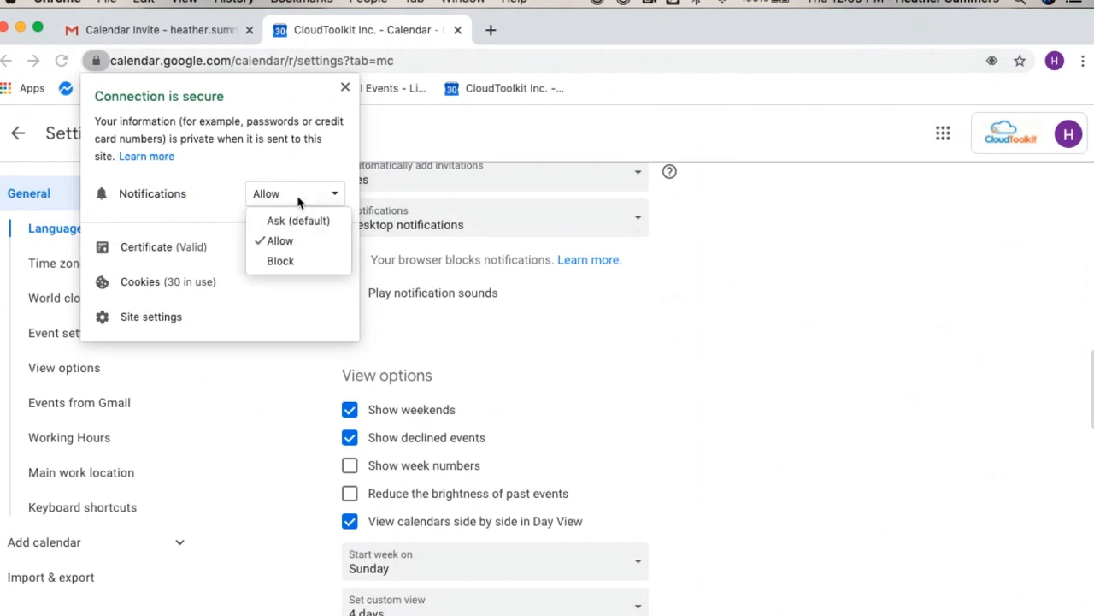
{"action": "left_click", "coordinate": [298, 263]}
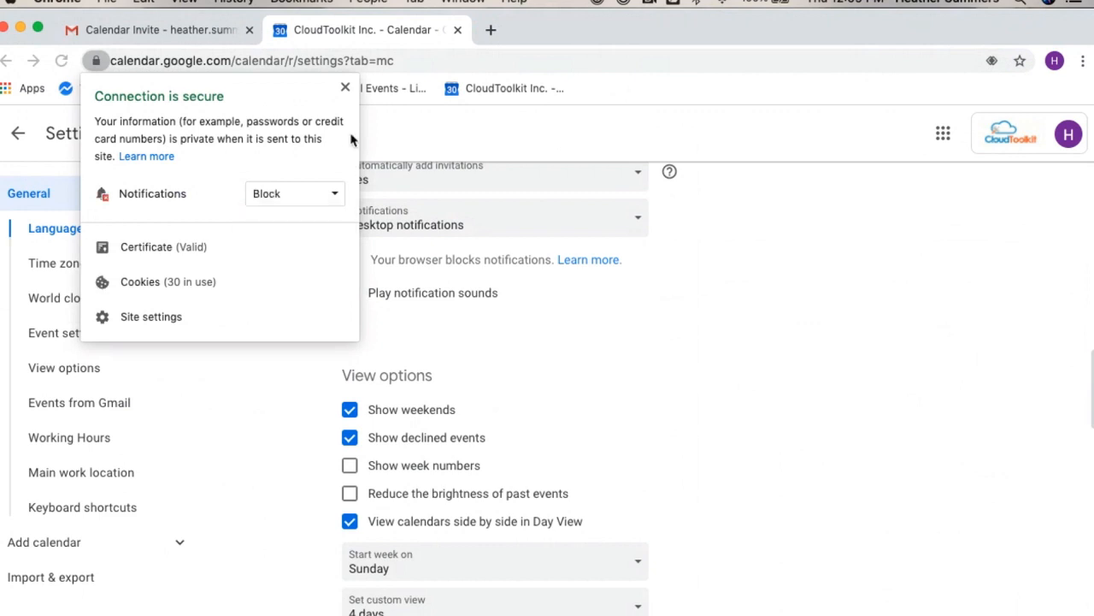
{"action": "left_click", "coordinate": [345, 86]}
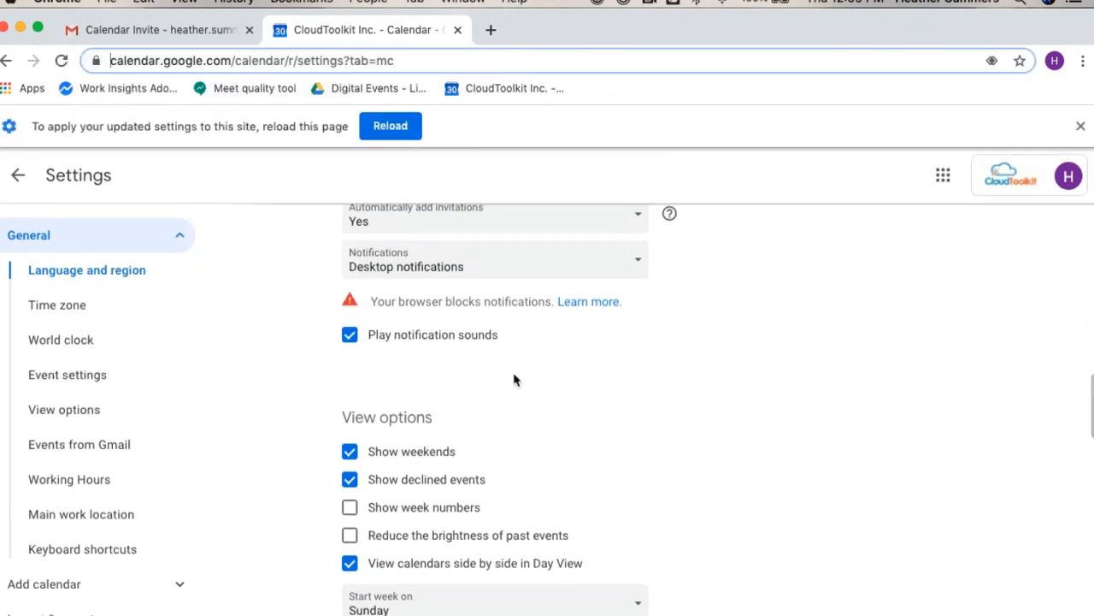
- Review the view options and the choices for the week's start day, keeping Sunday selected
{"action": "scroll", "coordinate": [539, 387], "scroll_direction": "down", "scroll_amount": 3}
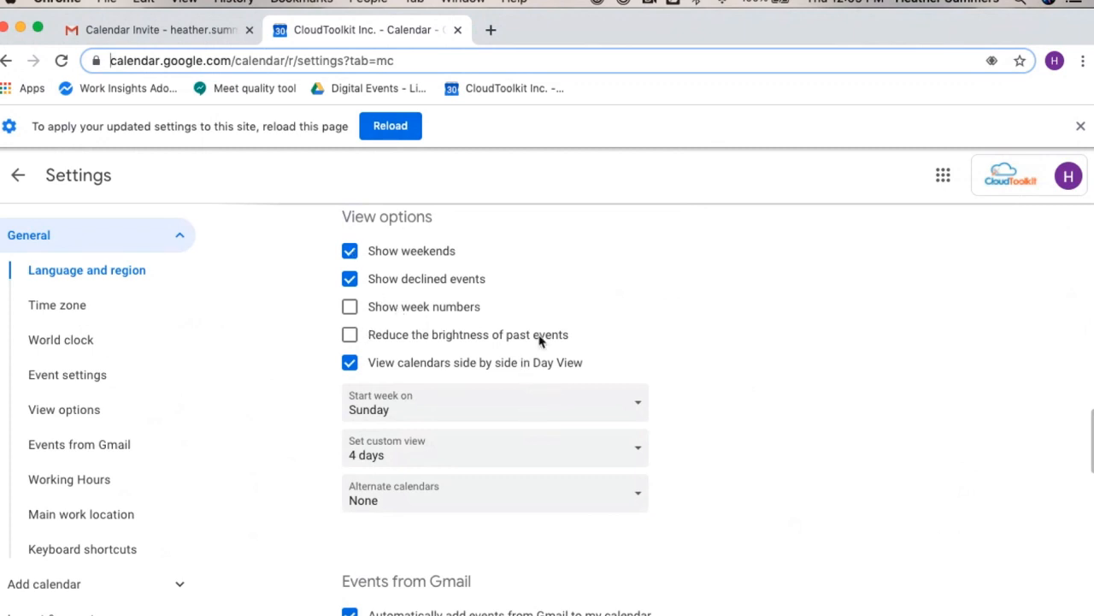
{"action": "scroll", "coordinate": [564, 368], "scroll_direction": "down", "scroll_amount": 2}
{"action": "left_click", "coordinate": [473, 265]}
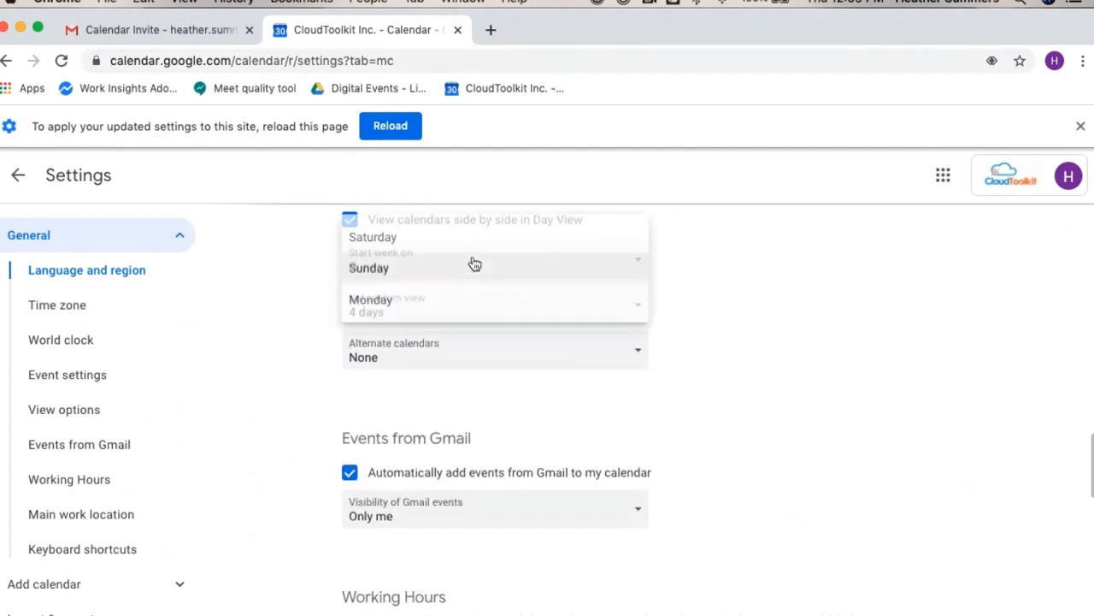
{"action": "left_click", "coordinate": [475, 264]}
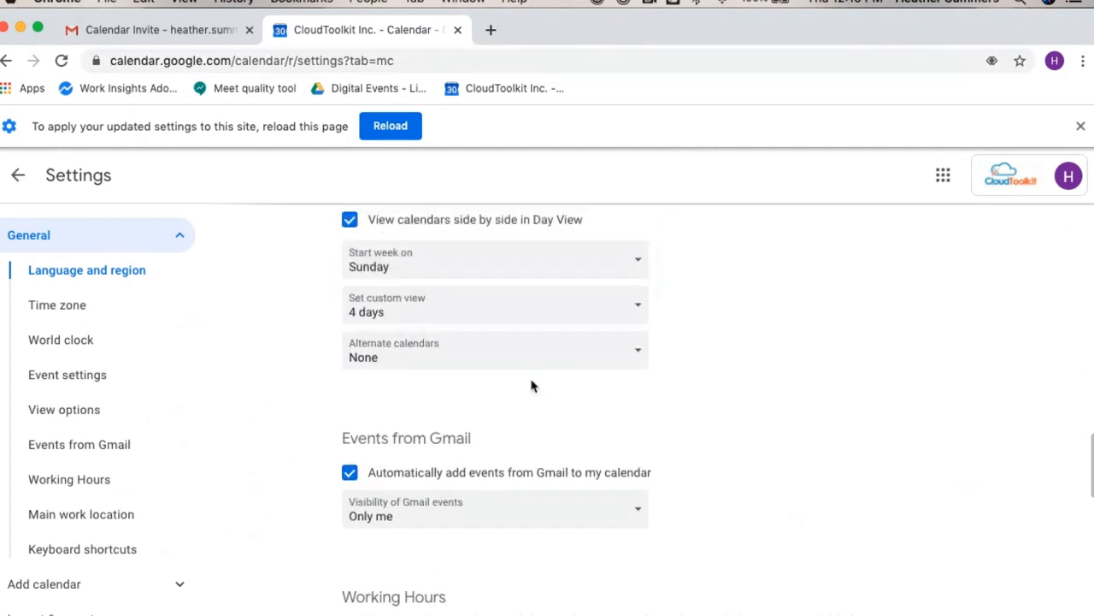
- Review the Events from Gmail and Working Hours settings, and select Monday's end time without changing it
{"action": "scroll", "coordinate": [545, 450], "scroll_direction": "down", "scroll_amount": 3}
{"action": "scroll", "coordinate": [546, 450], "scroll_direction": "down", "scroll_amount": 3}
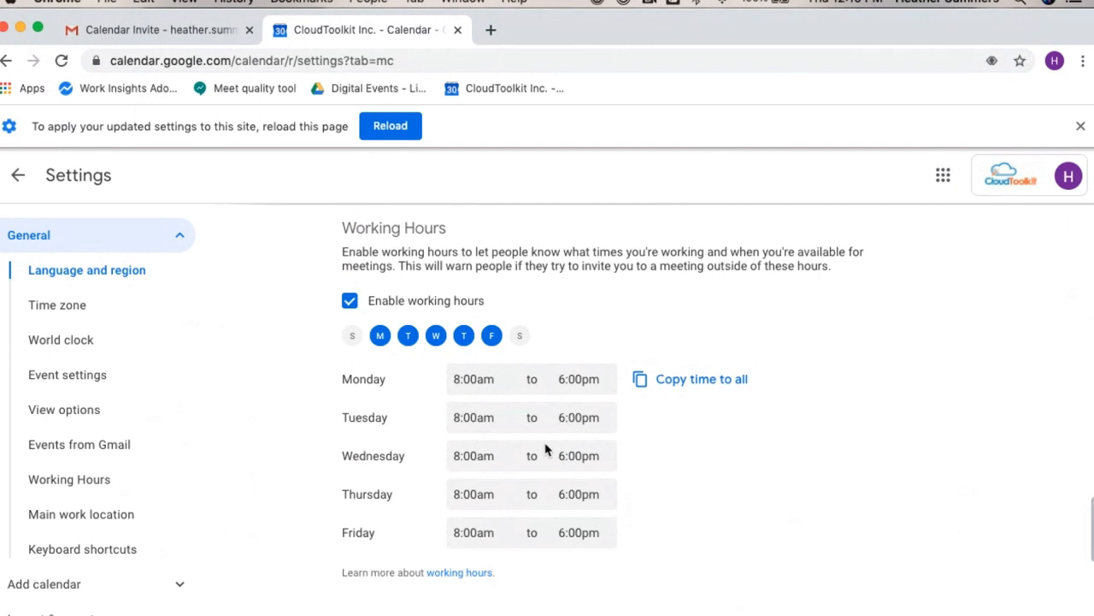
{"action": "left_click", "coordinate": [564, 380]}
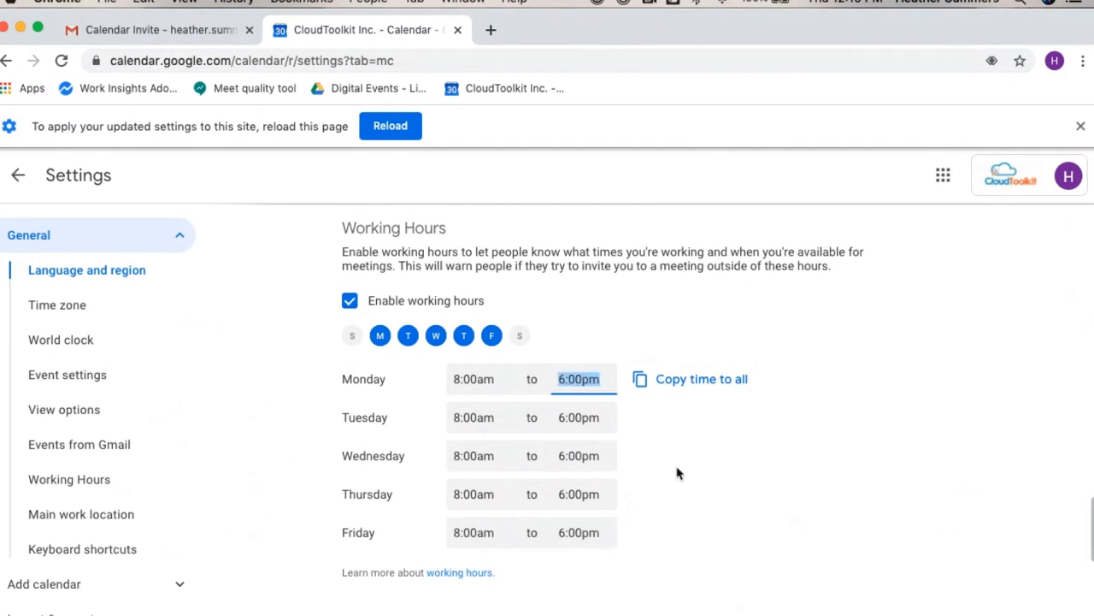
- Reload the page to apply the updated site settings, and open Settings and sharing for the account owner's calendar
{"action": "left_click", "coordinate": [391, 125]}
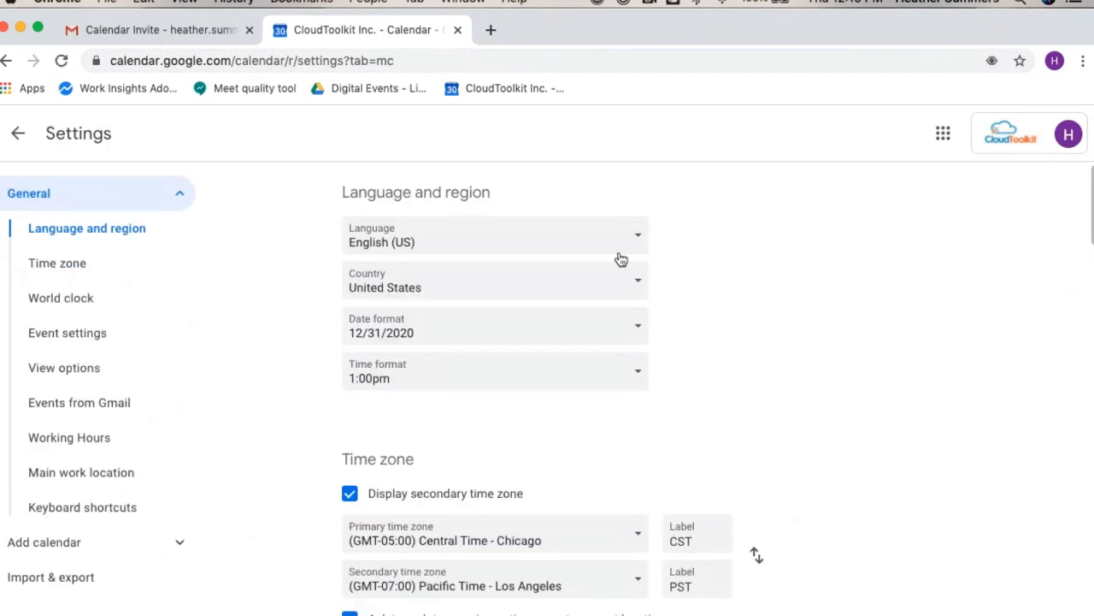
{"action": "left_click", "coordinate": [18, 133]}
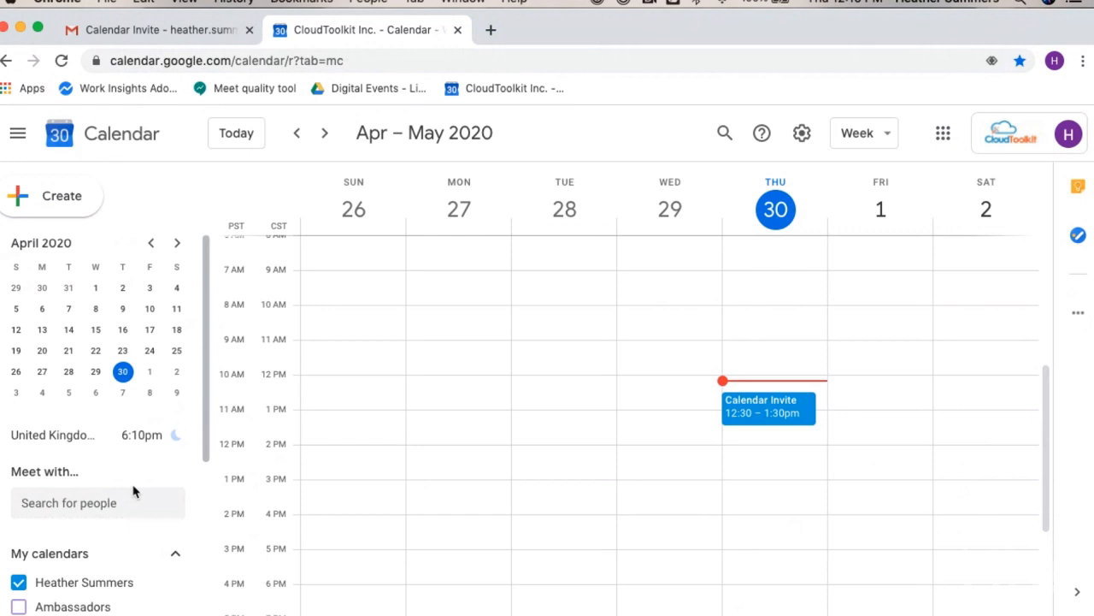
{"action": "scroll", "coordinate": [132, 492], "scroll_direction": "down", "scroll_amount": 3}
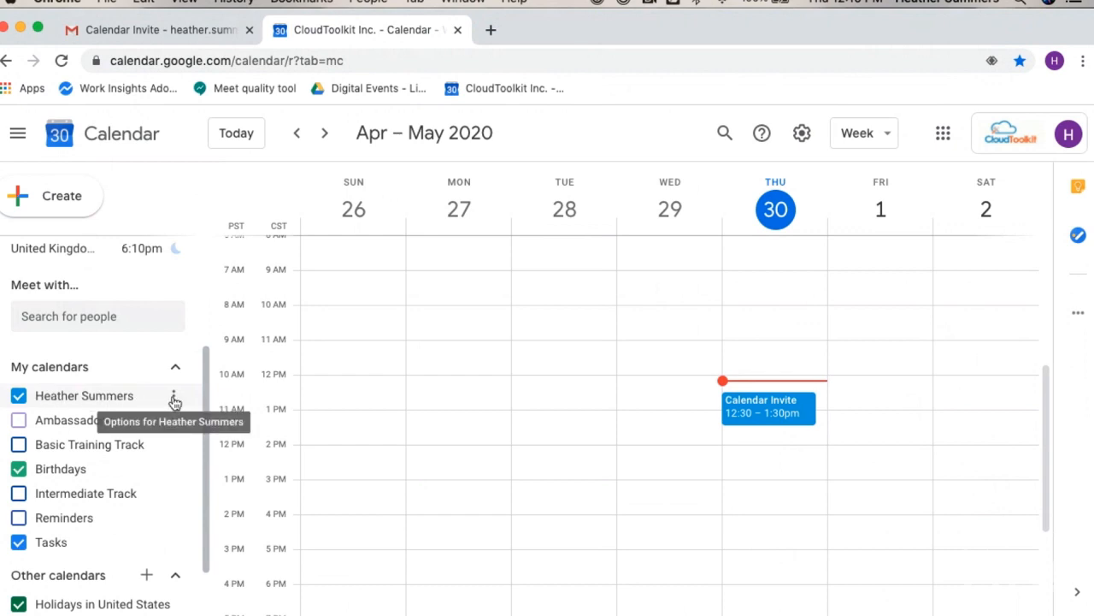
{"action": "left_click", "coordinate": [174, 400]}
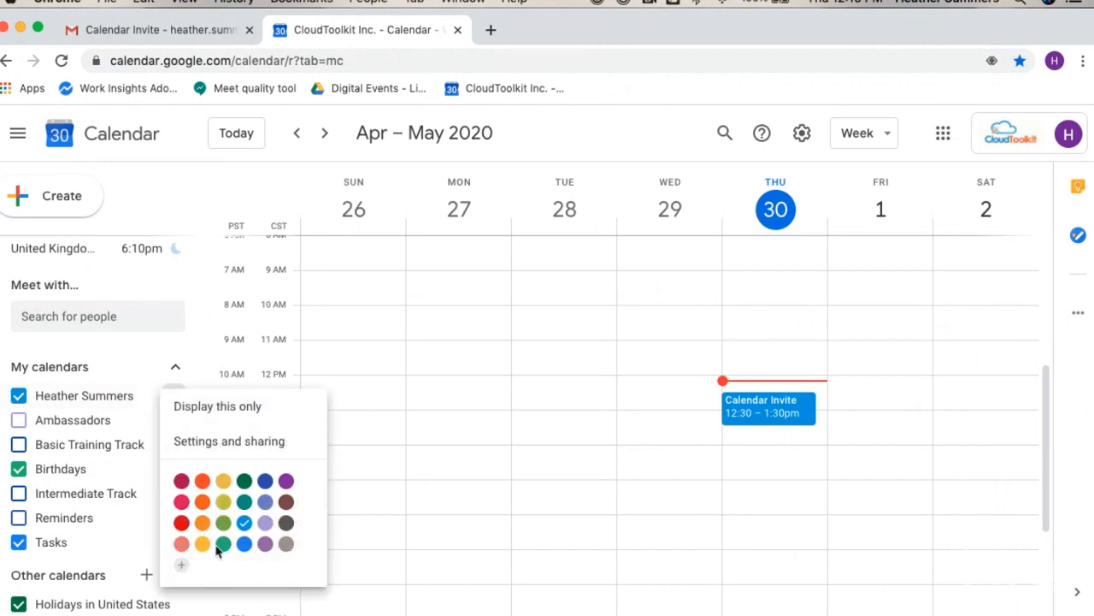
{"action": "left_click", "coordinate": [240, 442]}
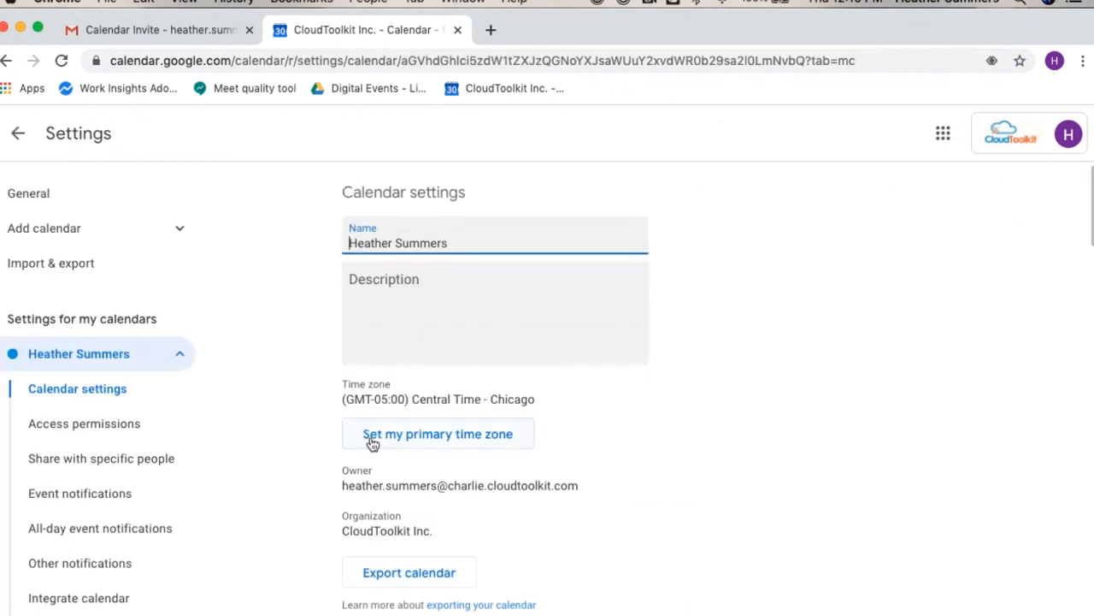
- Make the calendar available to the public with See only free/busy (hide details), and turn public access off again
{"action": "scroll", "coordinate": [372, 442], "scroll_direction": "down", "scroll_amount": 2}
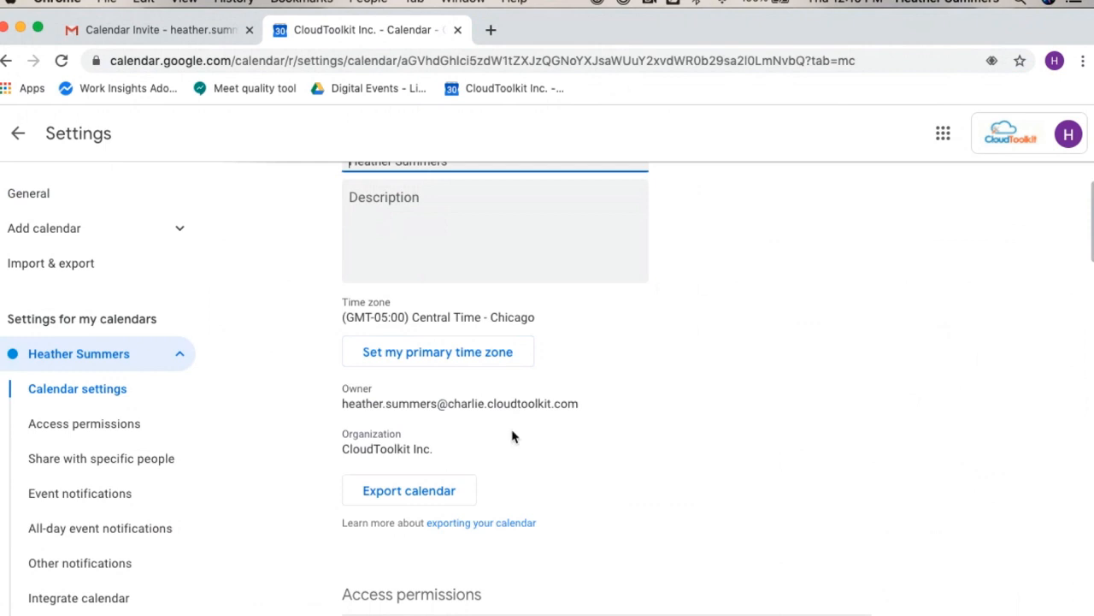
{"action": "scroll", "coordinate": [510, 435], "scroll_direction": "down", "scroll_amount": 8}
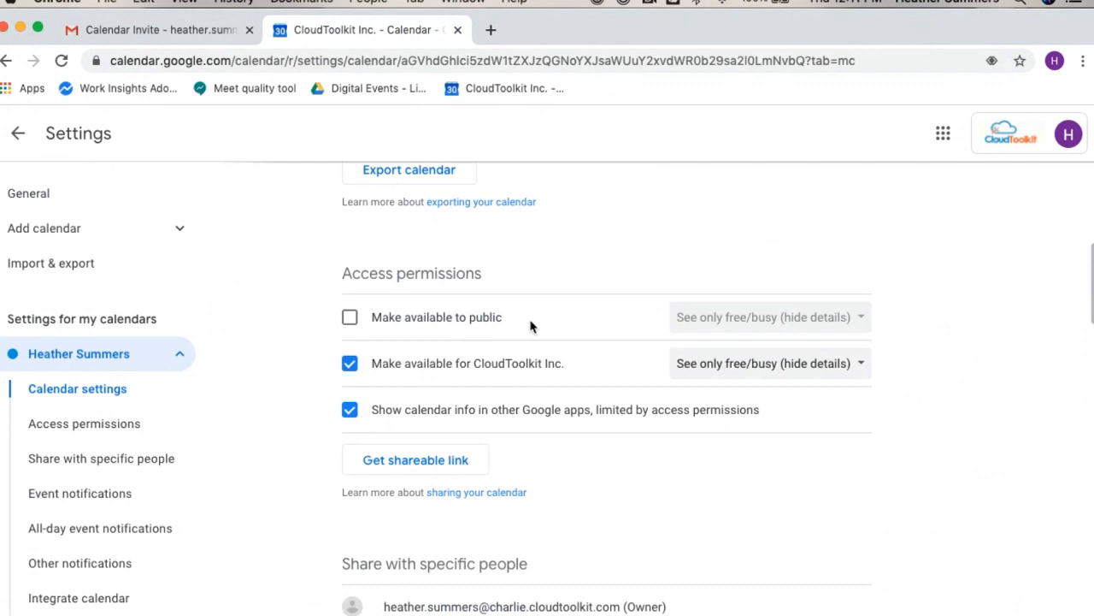
{"action": "left_click", "coordinate": [485, 317]}
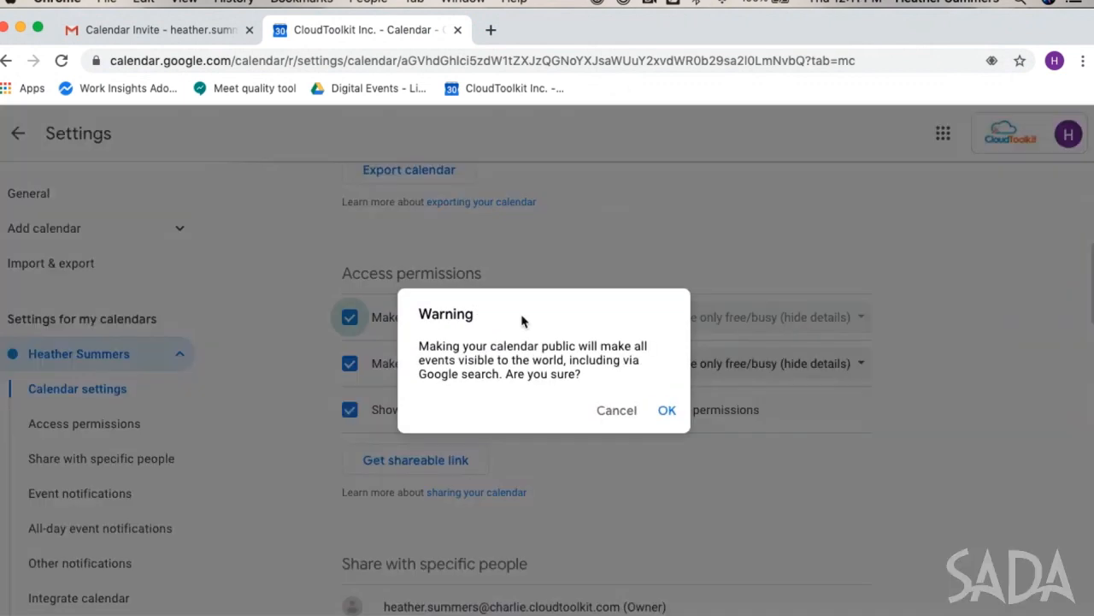
{"action": "left_click", "coordinate": [665, 410]}
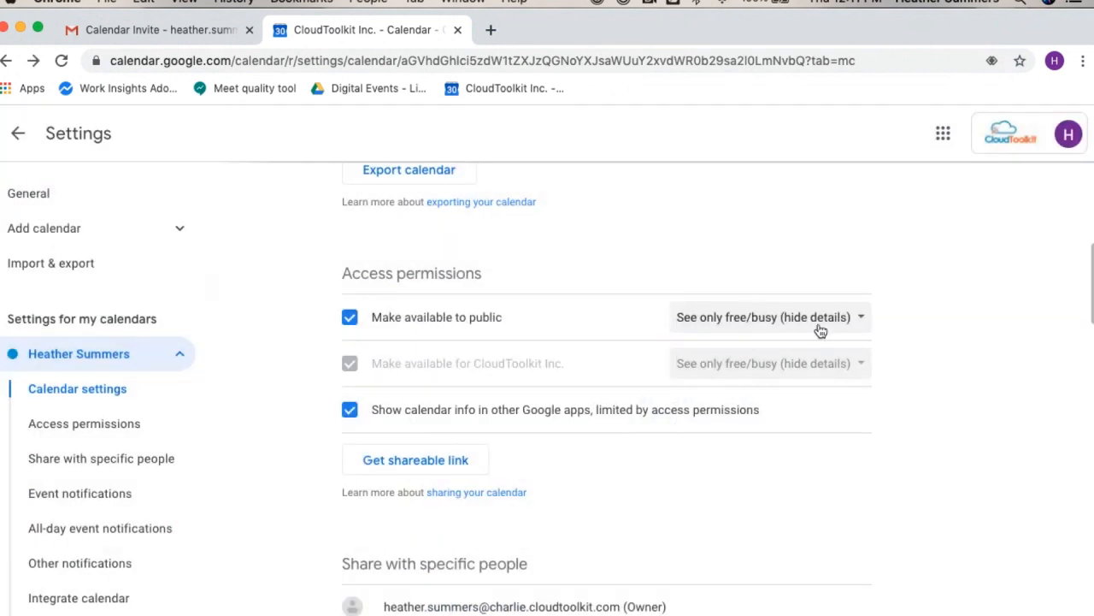
{"action": "left_click", "coordinate": [819, 329]}
{"action": "left_click", "coordinate": [799, 317]}
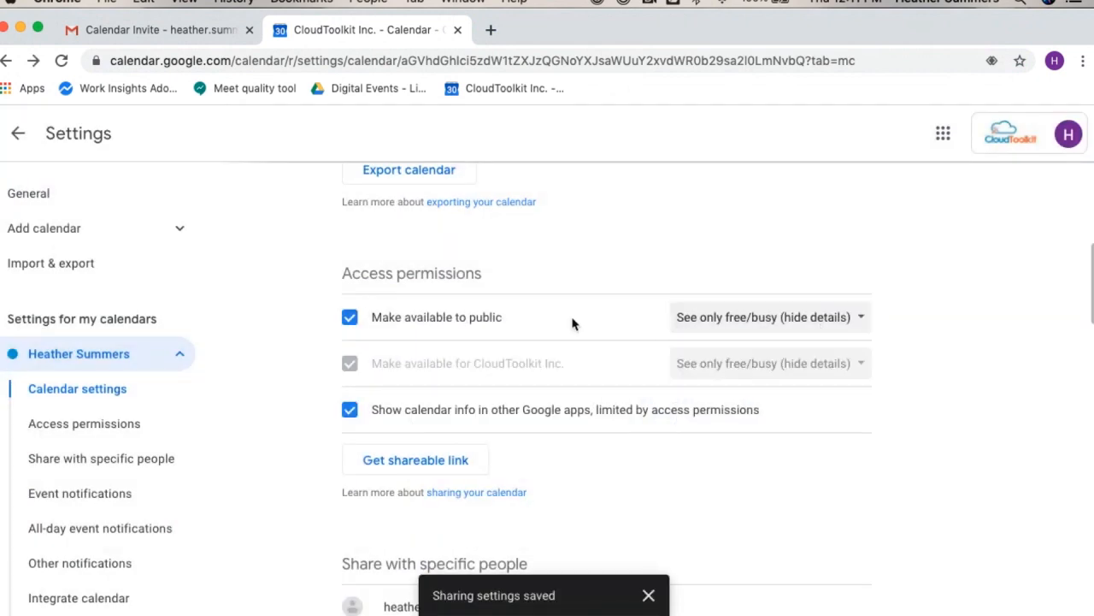
{"action": "left_click", "coordinate": [349, 319]}
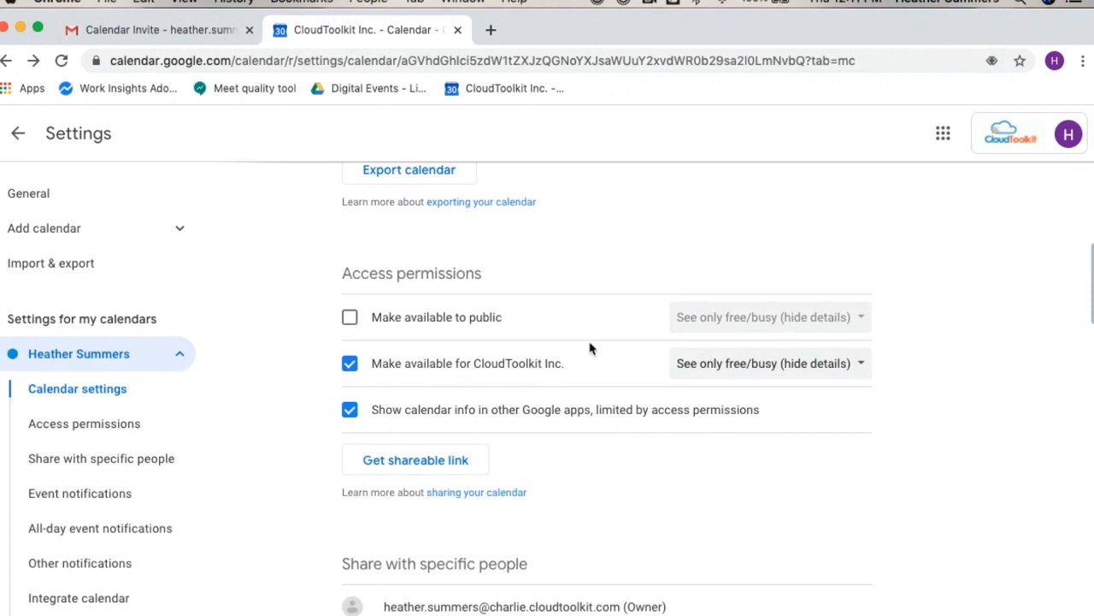
- Review the remaining access permissions, and add two colleagues as recipients for sharing the calendar with specific people
{"action": "scroll", "coordinate": [508, 389], "scroll_direction": "down", "scroll_amount": 3}
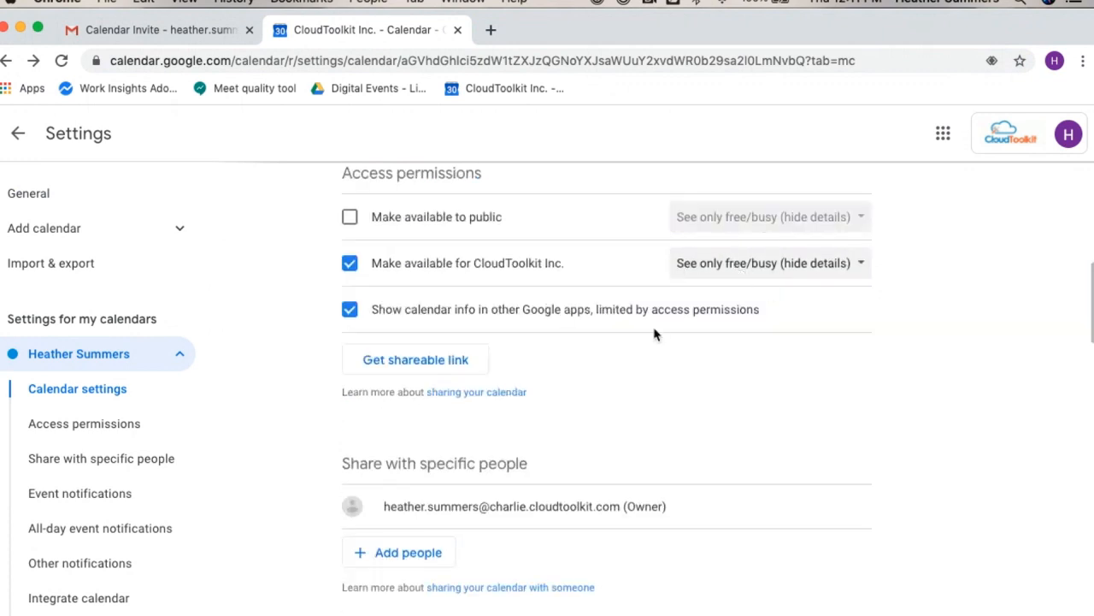
{"action": "scroll", "coordinate": [597, 371], "scroll_direction": "down", "scroll_amount": 1}
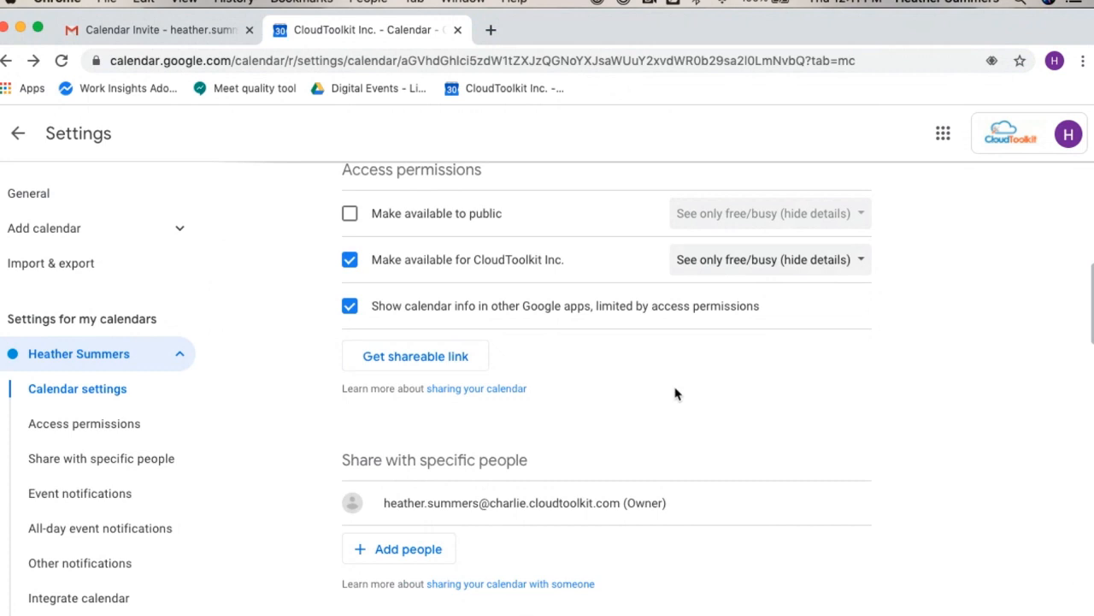
{"action": "scroll", "coordinate": [675, 393], "scroll_direction": "down", "scroll_amount": 5}
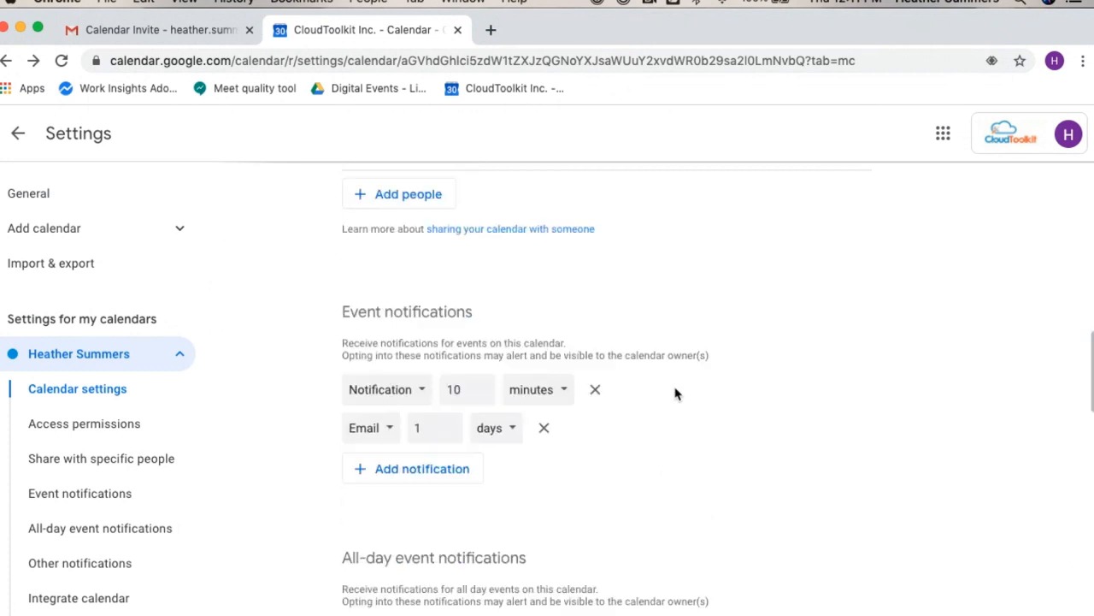
{"action": "scroll", "coordinate": [675, 393], "scroll_direction": "up", "scroll_amount": 1}
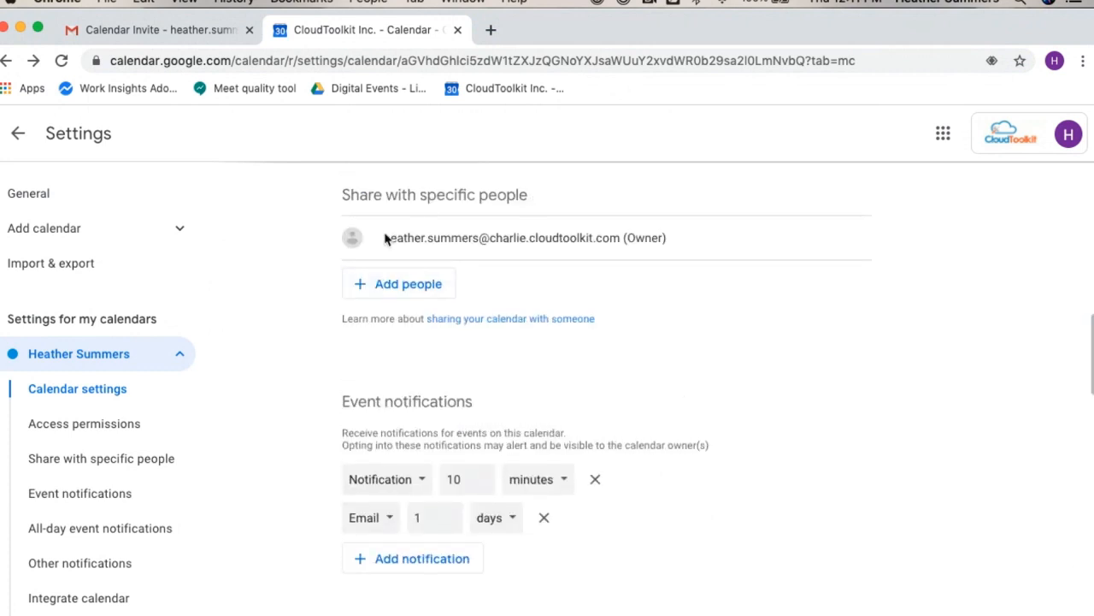
{"action": "left_click", "coordinate": [407, 289]}
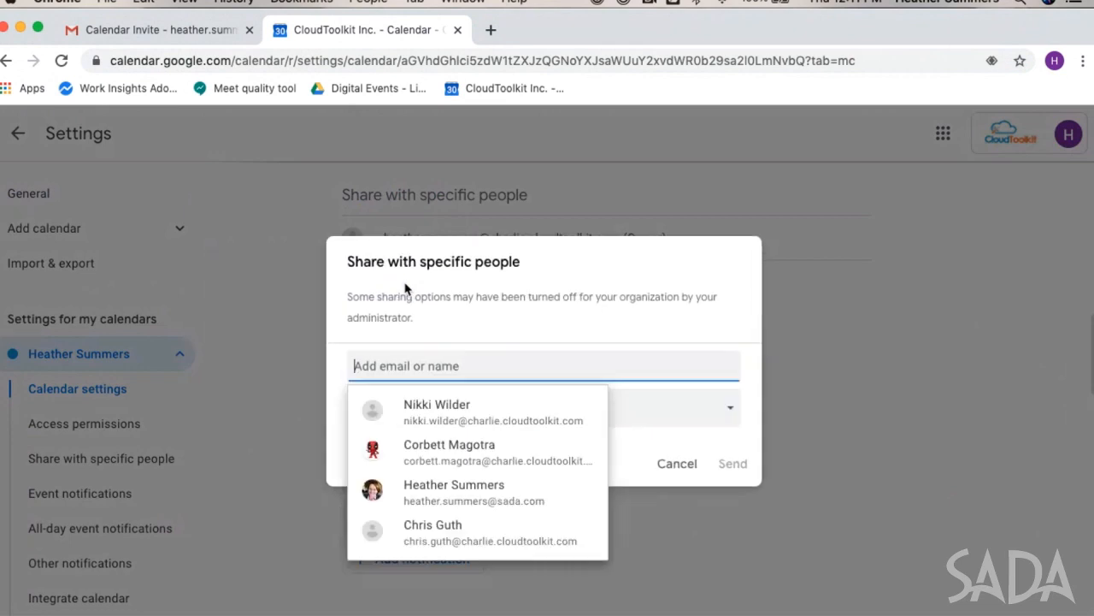
{"action": "left_click", "coordinate": [419, 404]}
{"action": "type", "text": "corb"}
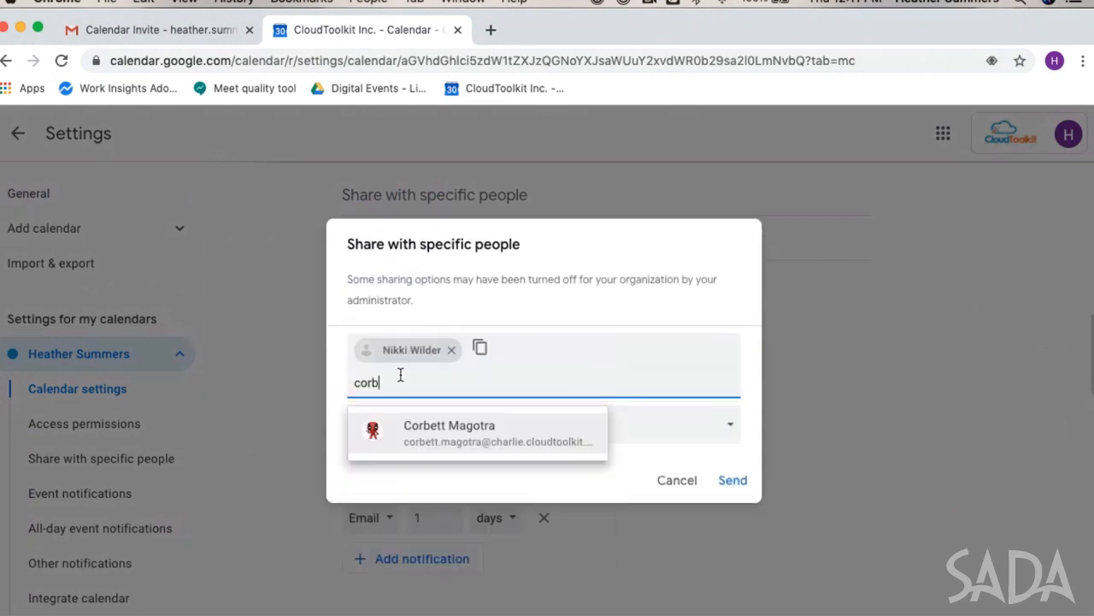
{"action": "key", "text": "Return"}
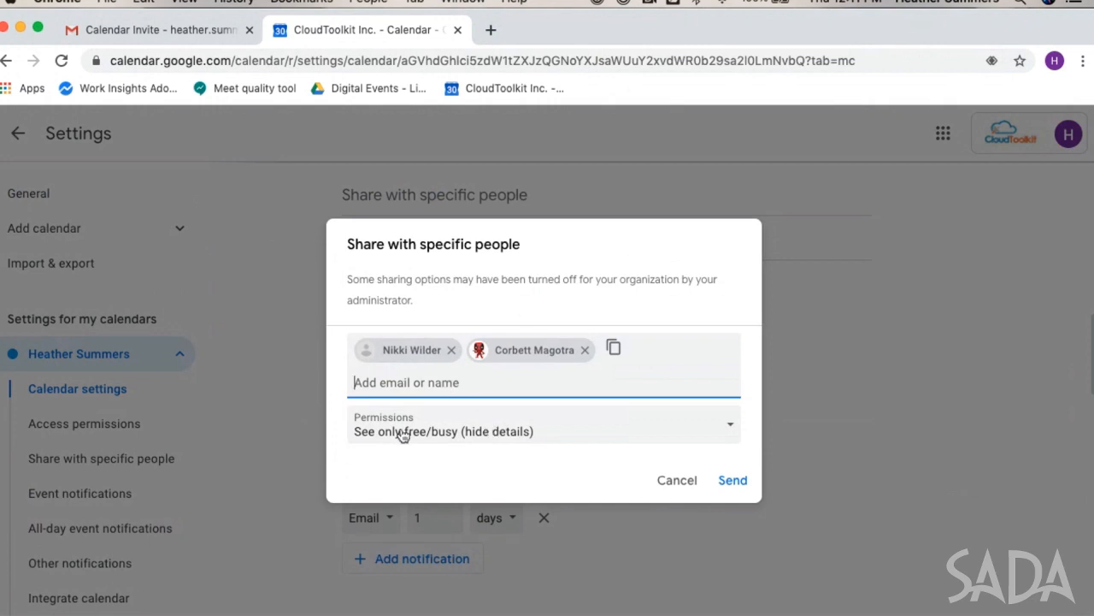
- Give both recipients the Make changes and manage sharing permission and send the sharing invitation
{"action": "left_click", "coordinate": [487, 422]}
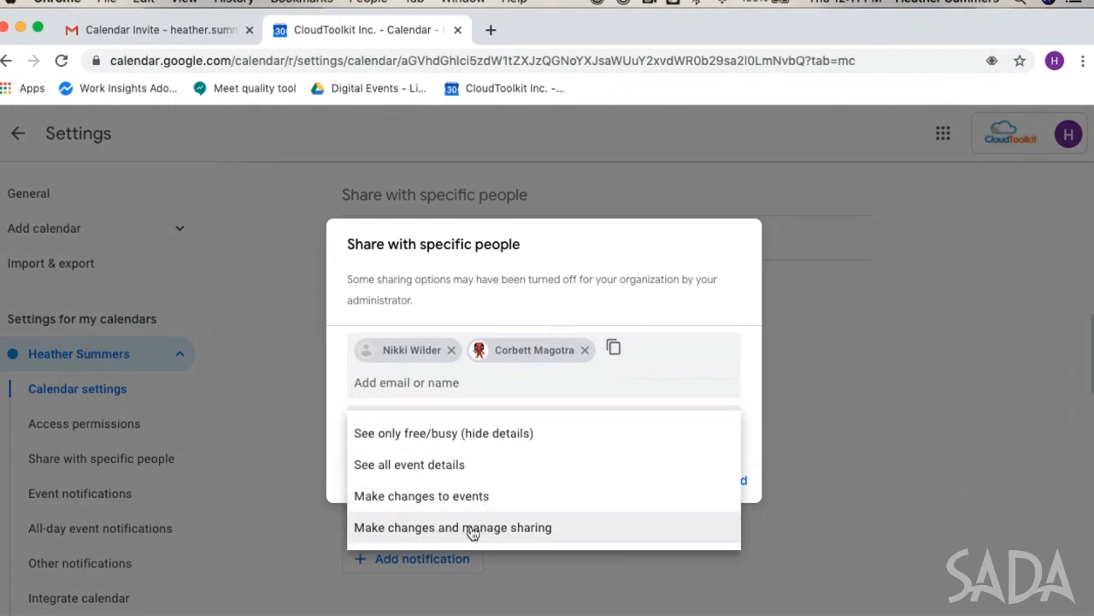
{"action": "left_click", "coordinate": [472, 531]}
{"action": "left_click", "coordinate": [727, 480]}
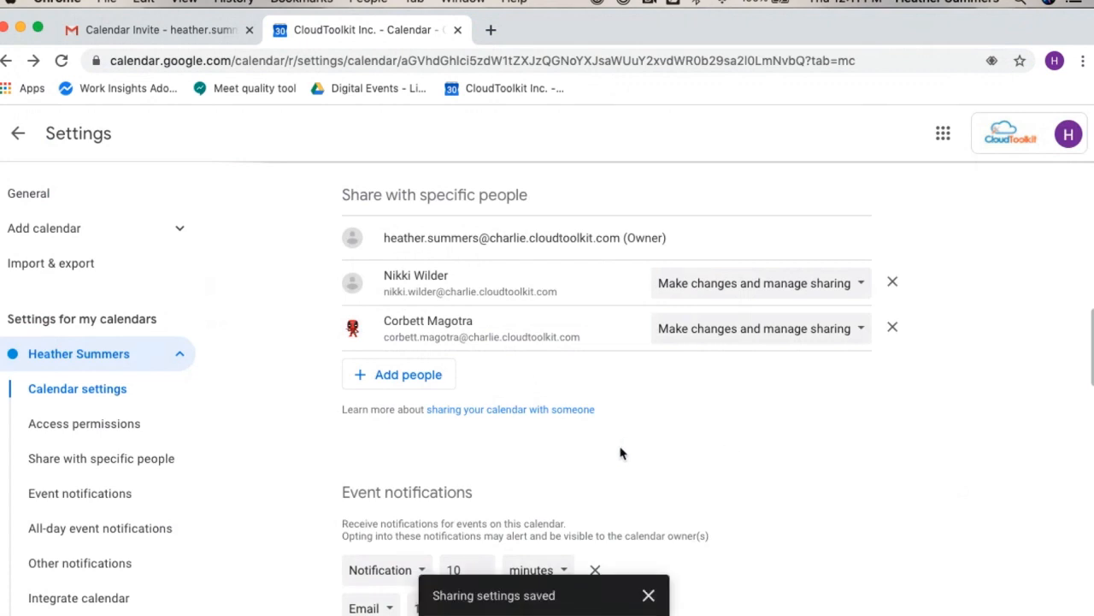
- Replace the 1-day email reminder in the event notifications with a new notification set to 30 minutes
{"action": "scroll", "coordinate": [621, 453], "scroll_direction": "down", "scroll_amount": 5}
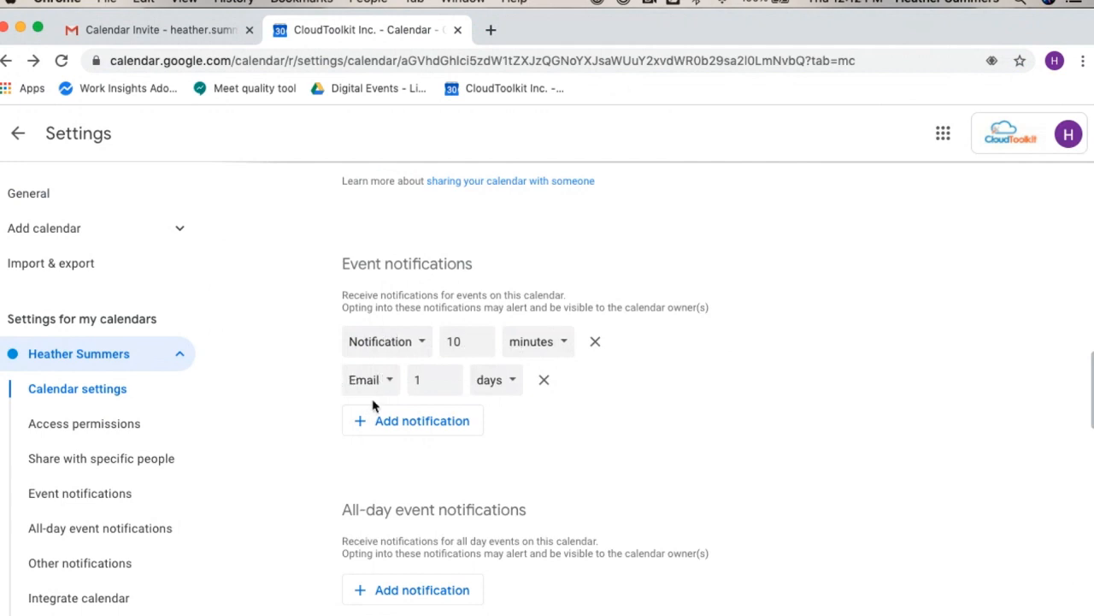
{"action": "left_click", "coordinate": [545, 382]}
{"action": "left_click", "coordinate": [433, 386]}
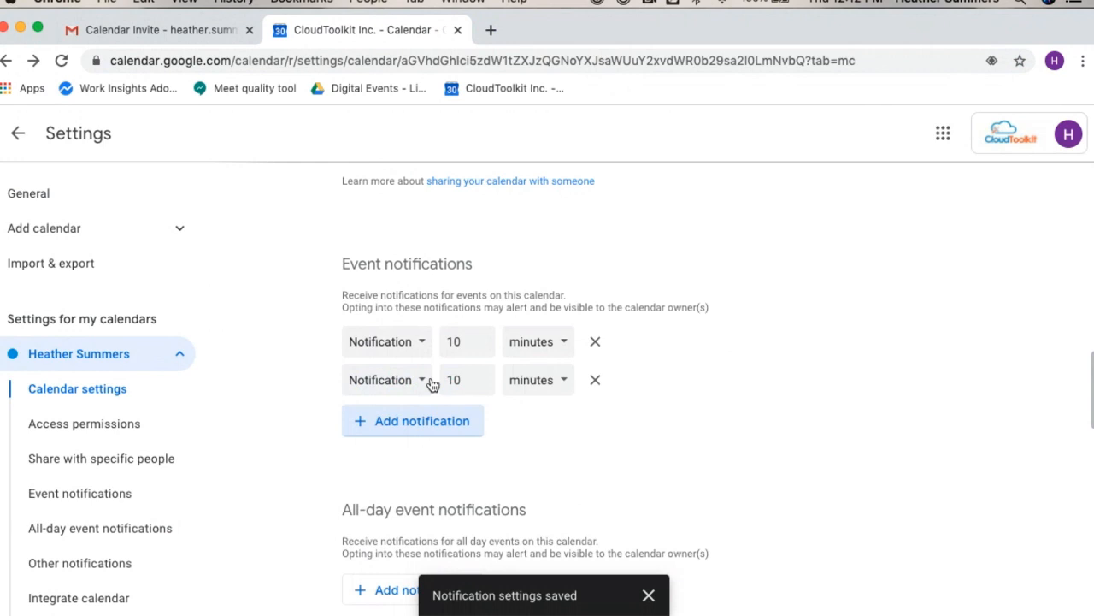
{"action": "left_click", "coordinate": [471, 381]}
{"action": "double_click", "coordinate": [461, 379]}
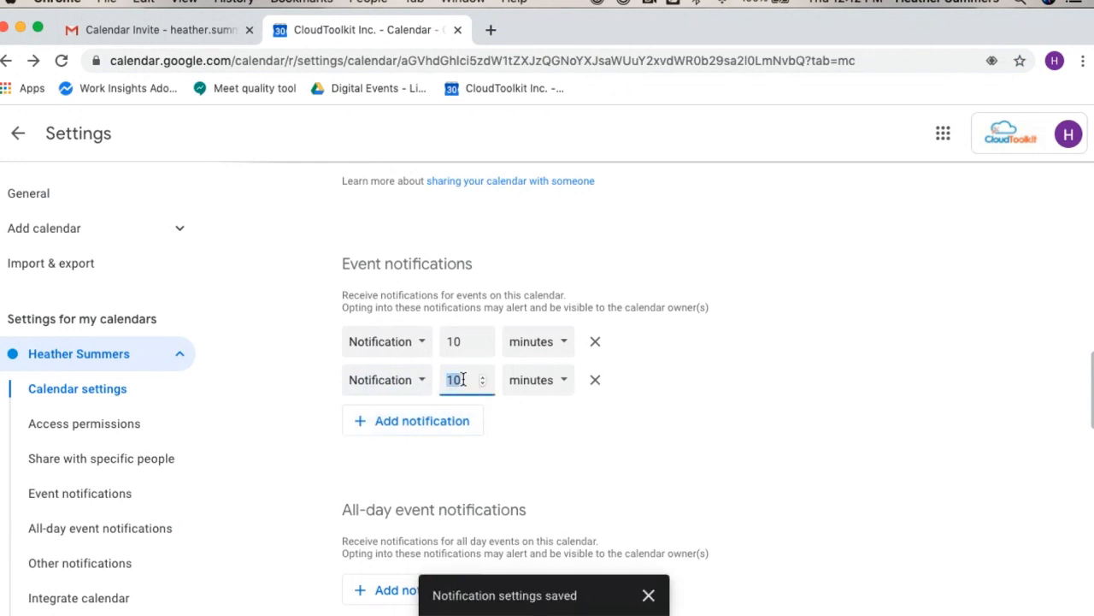
{"action": "type", "text": "30"}
- Add another 10-minute event notification, and change the 30-minute notification to 1 hour
{"action": "left_click", "coordinate": [422, 432]}
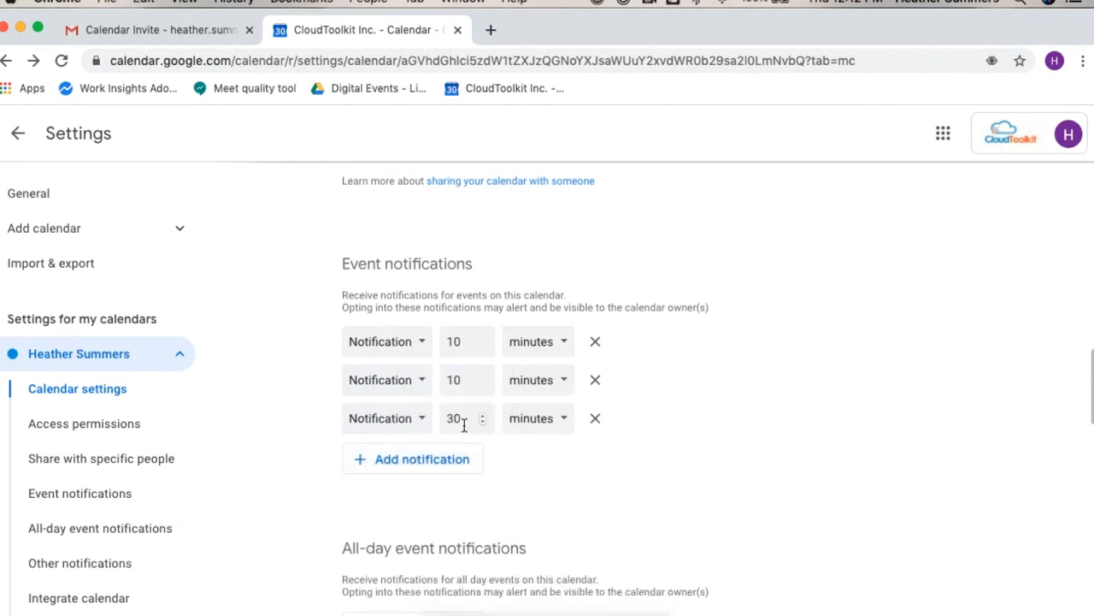
{"action": "double_click", "coordinate": [460, 418]}
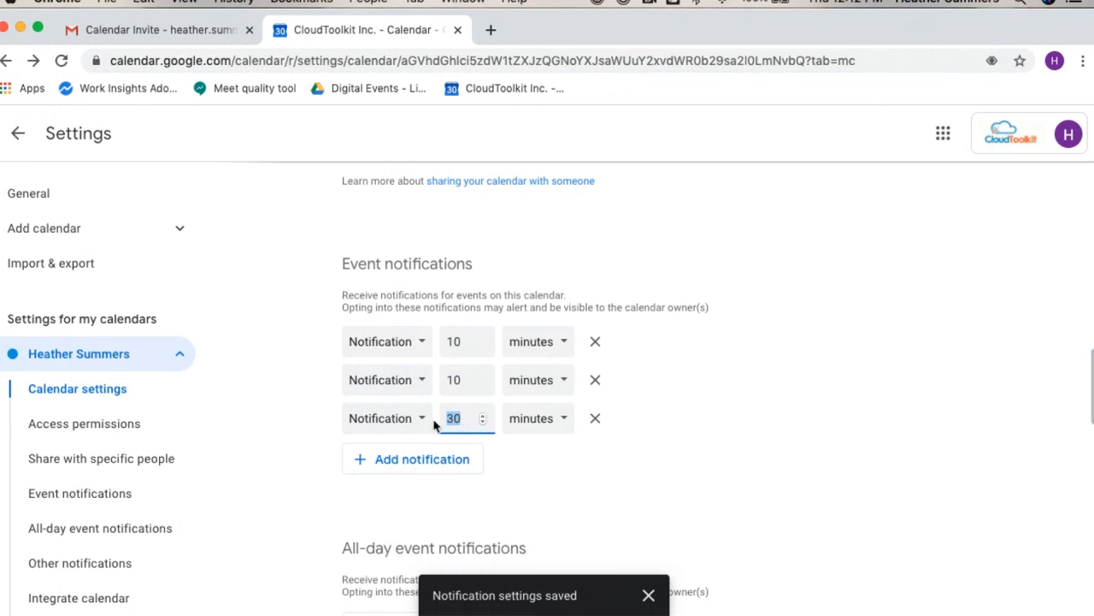
{"action": "left_click", "coordinate": [370, 421]}
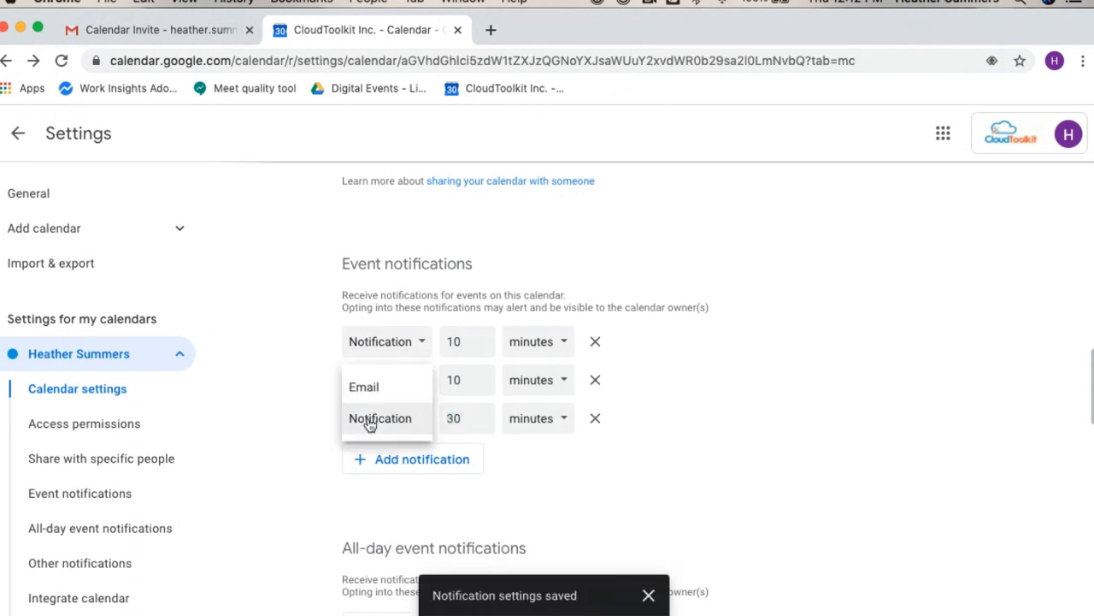
{"action": "left_click", "coordinate": [376, 419]}
{"action": "left_click", "coordinate": [540, 420]}
{"action": "left_click", "coordinate": [544, 453]}
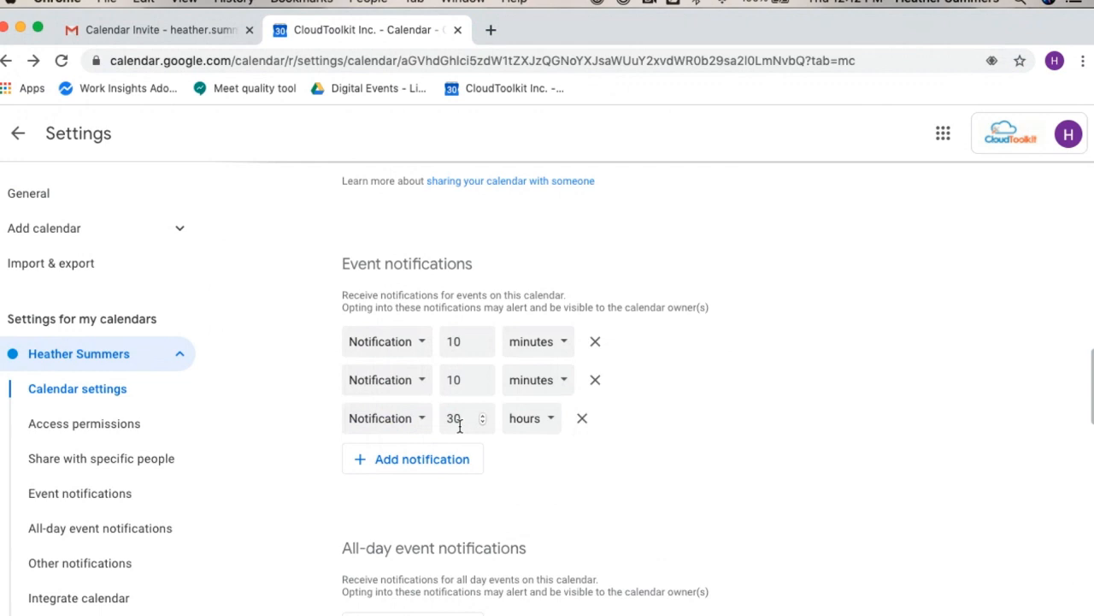
{"action": "double_click", "coordinate": [460, 419]}
{"action": "type", "text": "1"}
{"action": "left_click", "coordinate": [508, 482]}
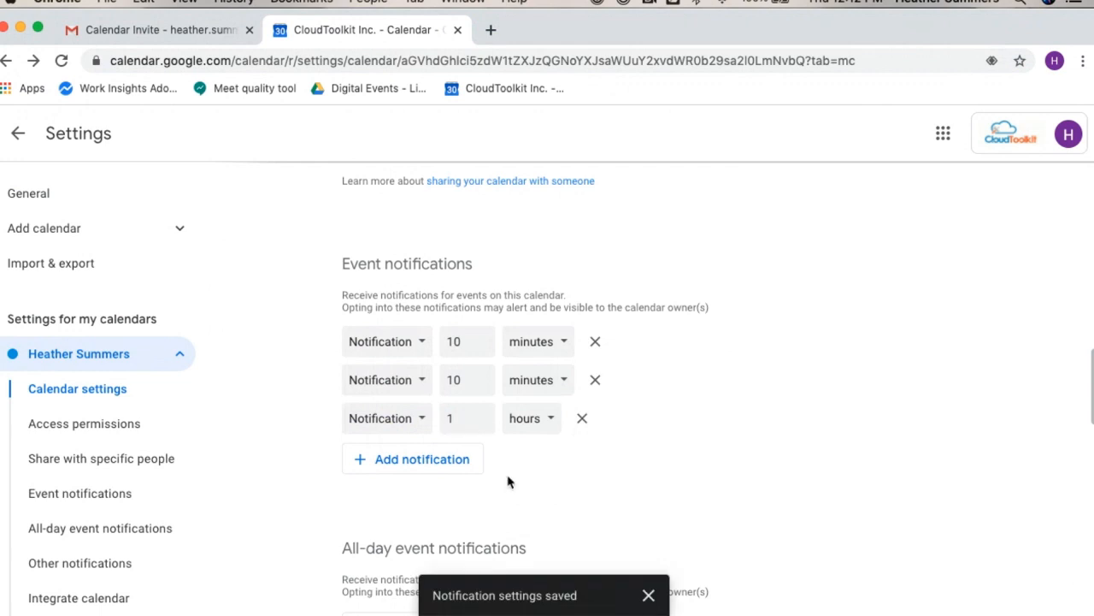
- Add one more 10-minute notification to the calendar's event notifications
{"action": "scroll", "coordinate": [507, 482], "scroll_direction": "down", "scroll_amount": 3}
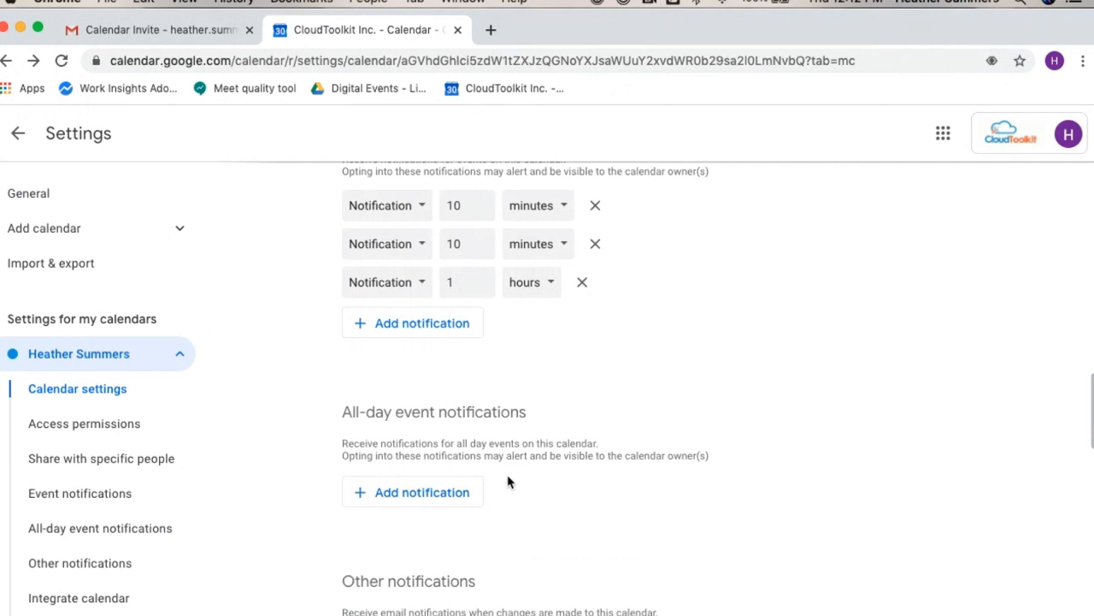
{"action": "left_click", "coordinate": [385, 322]}
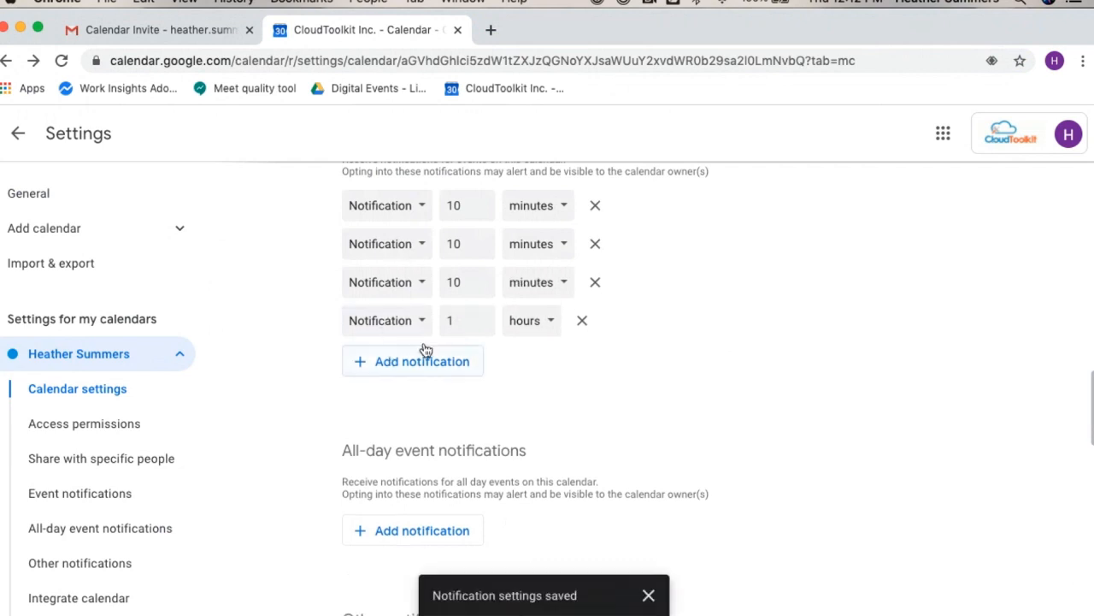
- Return to the calendar and check the Calendar Invite event's notifications, reloading the page and checking them again
{"action": "left_click", "coordinate": [21, 134]}
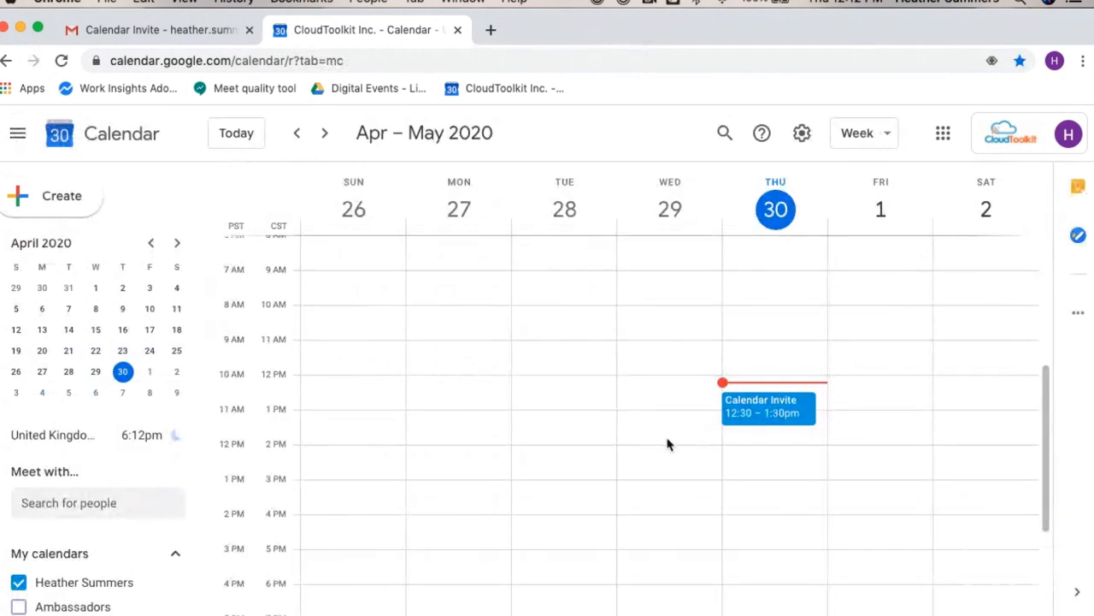
{"action": "left_click", "coordinate": [784, 417]}
{"action": "scroll", "coordinate": [488, 469], "scroll_direction": "down", "scroll_amount": 5}
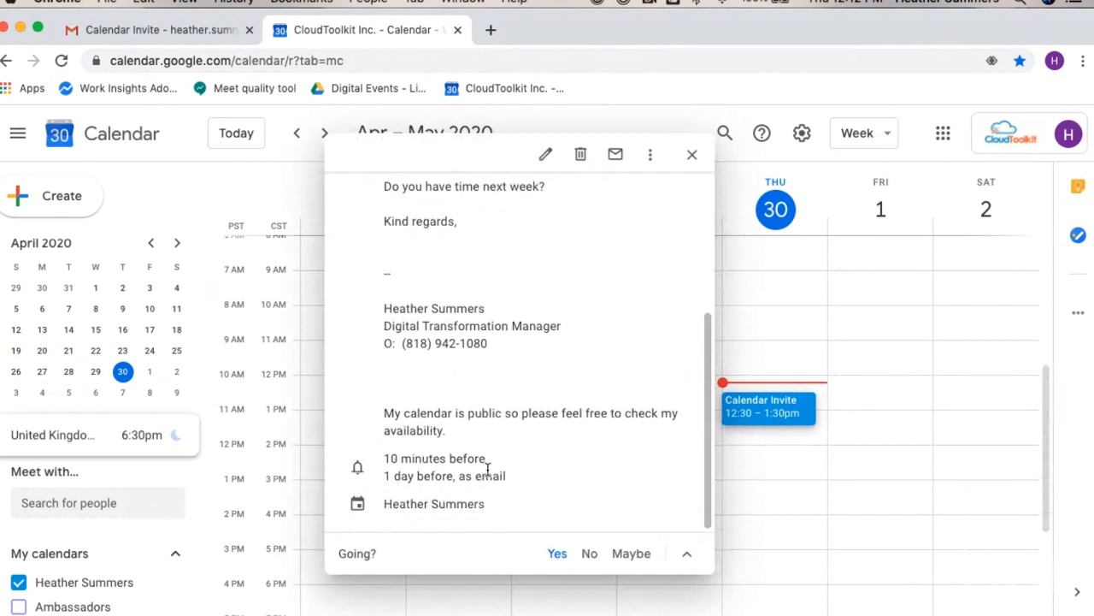
{"action": "left_click", "coordinate": [692, 154]}
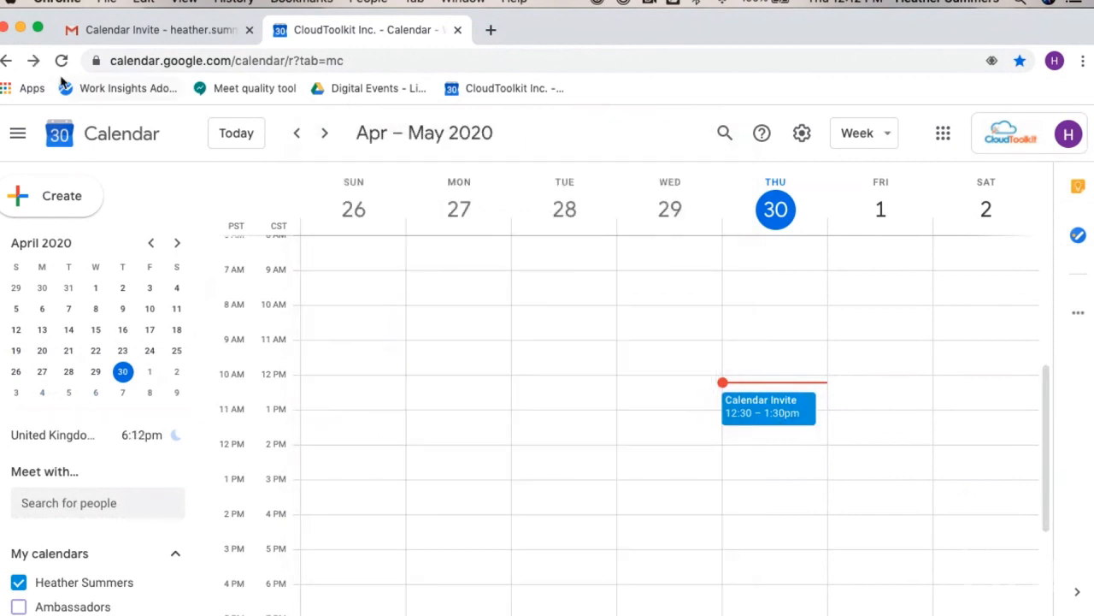
{"action": "left_click", "coordinate": [61, 60]}
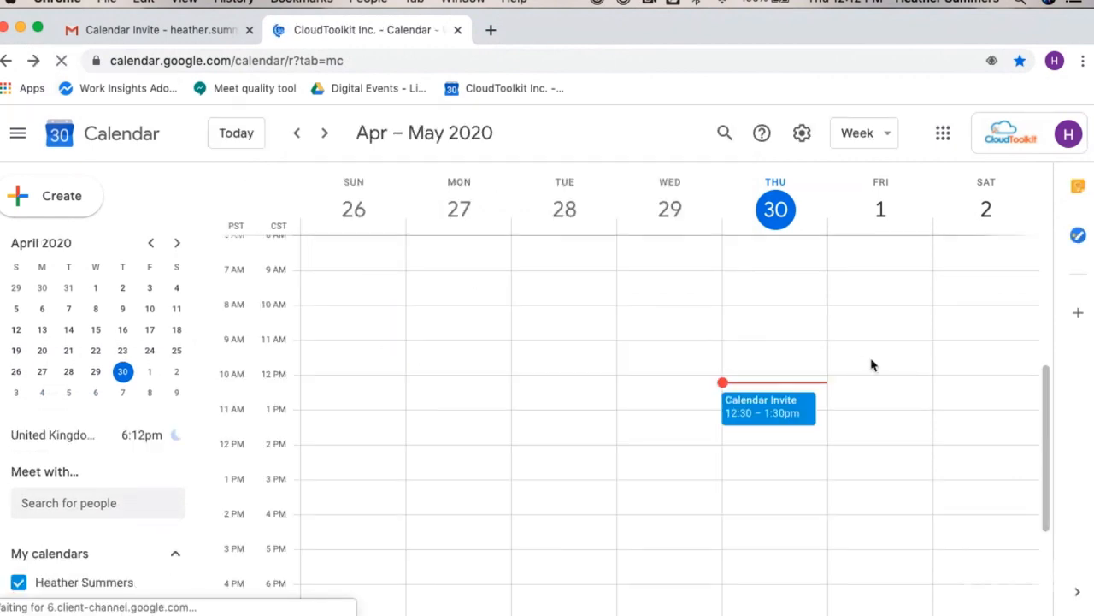
{"action": "left_click", "coordinate": [764, 411]}
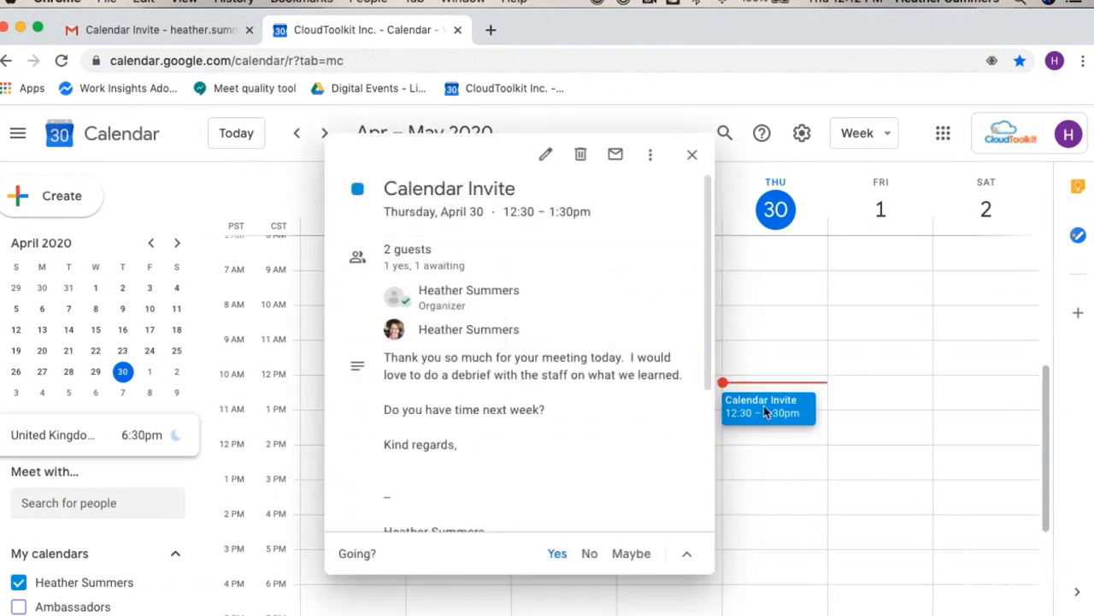
{"action": "scroll", "coordinate": [516, 305], "scroll_direction": "down", "scroll_amount": 5}
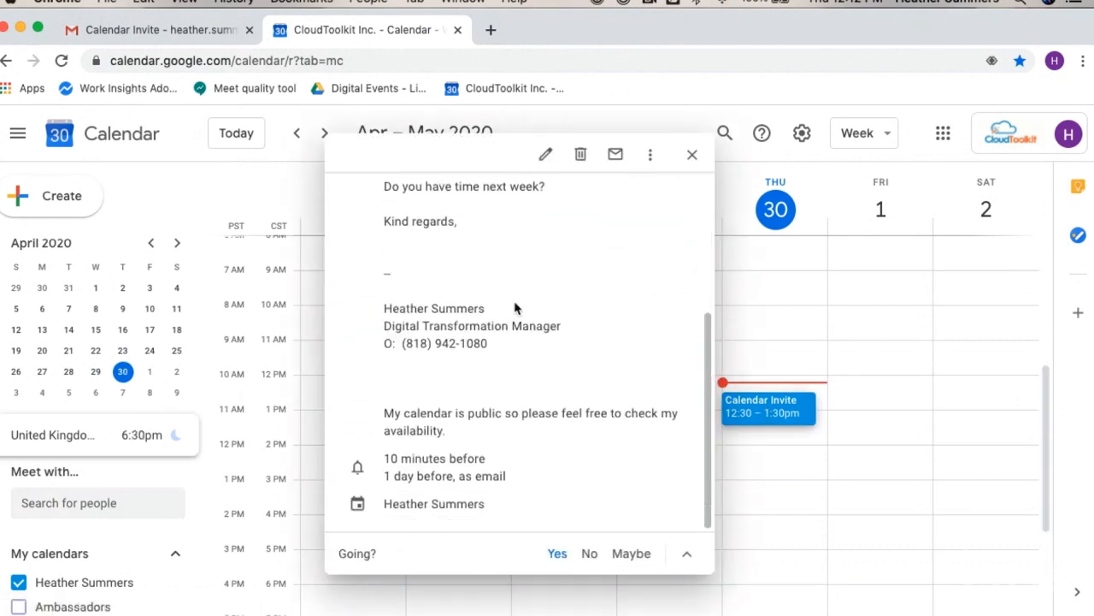
{"action": "left_click", "coordinate": [692, 155]}
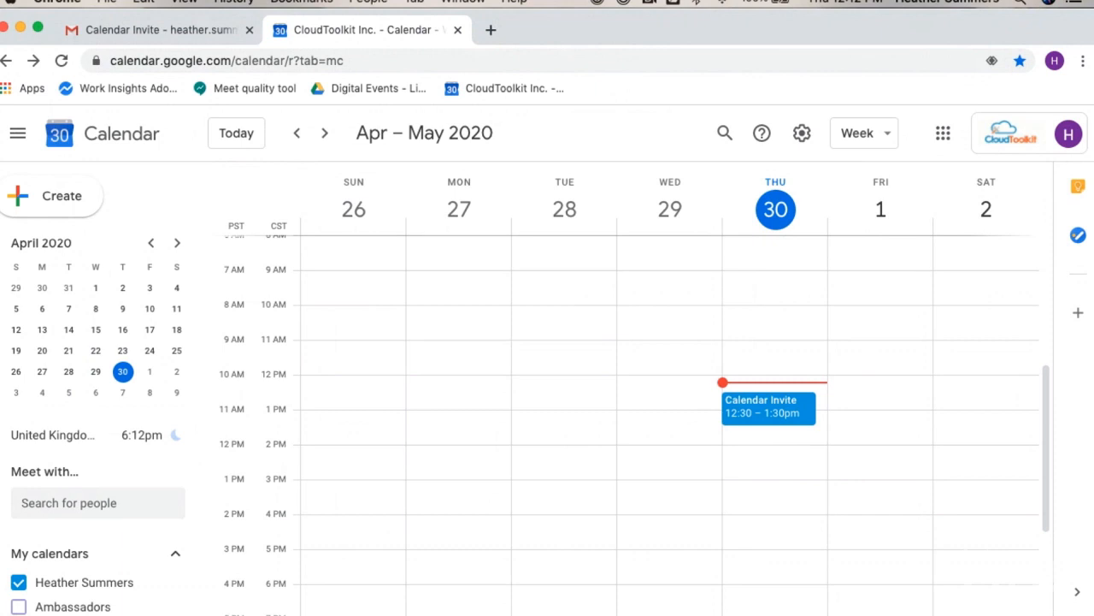
- Start a new entry on May 1, 2020 from 10:30am to 2:00pm, preview the Out of office and Task types, and choose Appointment slots
{"action": "scroll", "coordinate": [470, 453], "scroll_direction": "down", "scroll_amount": 2}
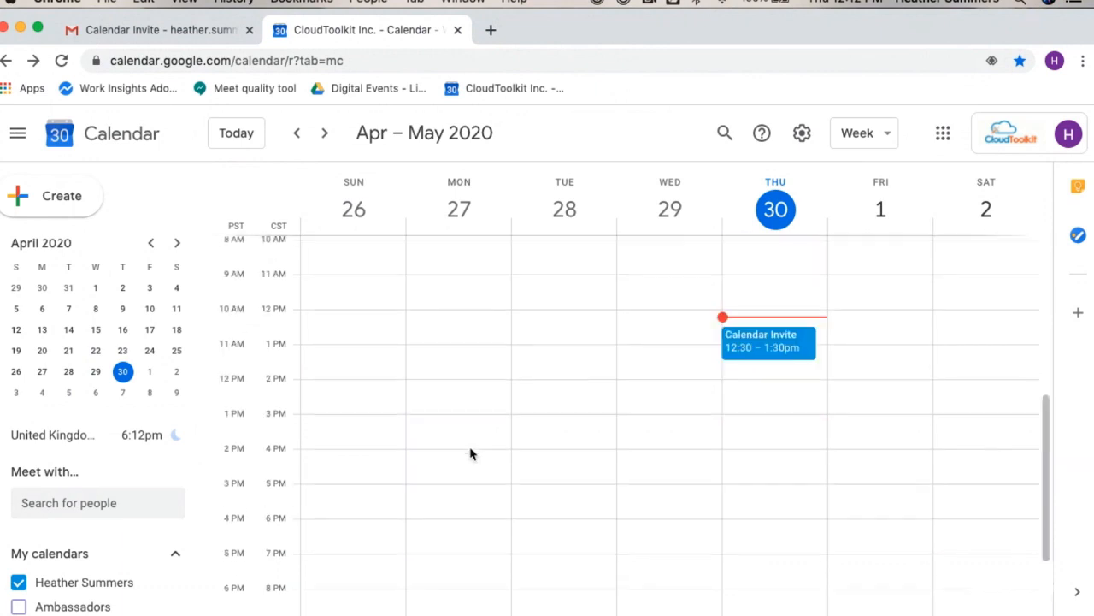
{"action": "scroll", "coordinate": [470, 453], "scroll_direction": "up", "scroll_amount": 2}
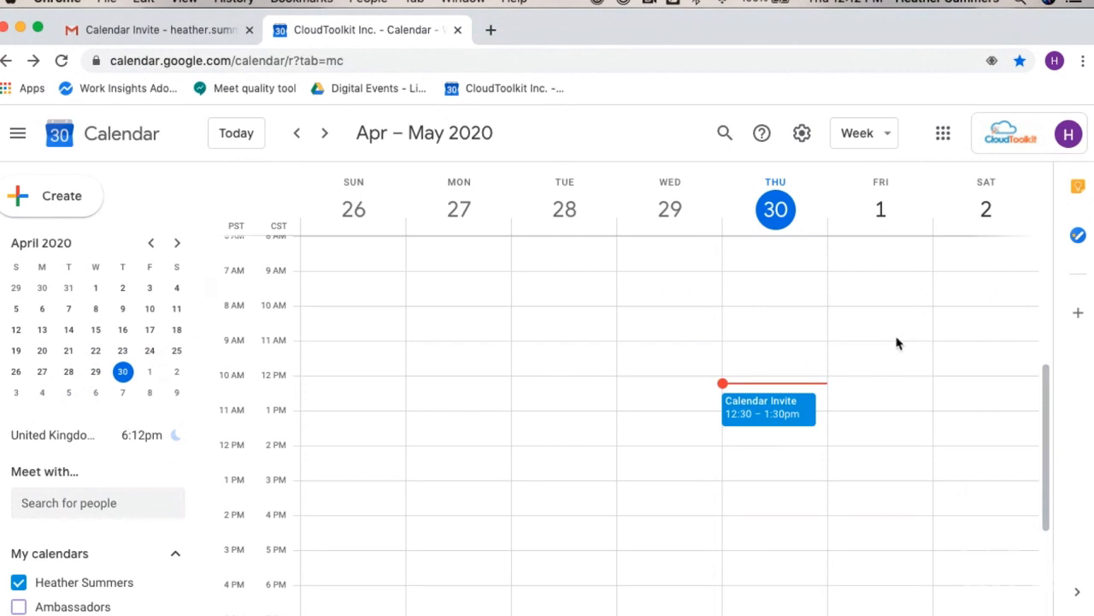
{"action": "left_click_drag", "start_coordinate": [897, 327], "coordinate": [898, 442]}
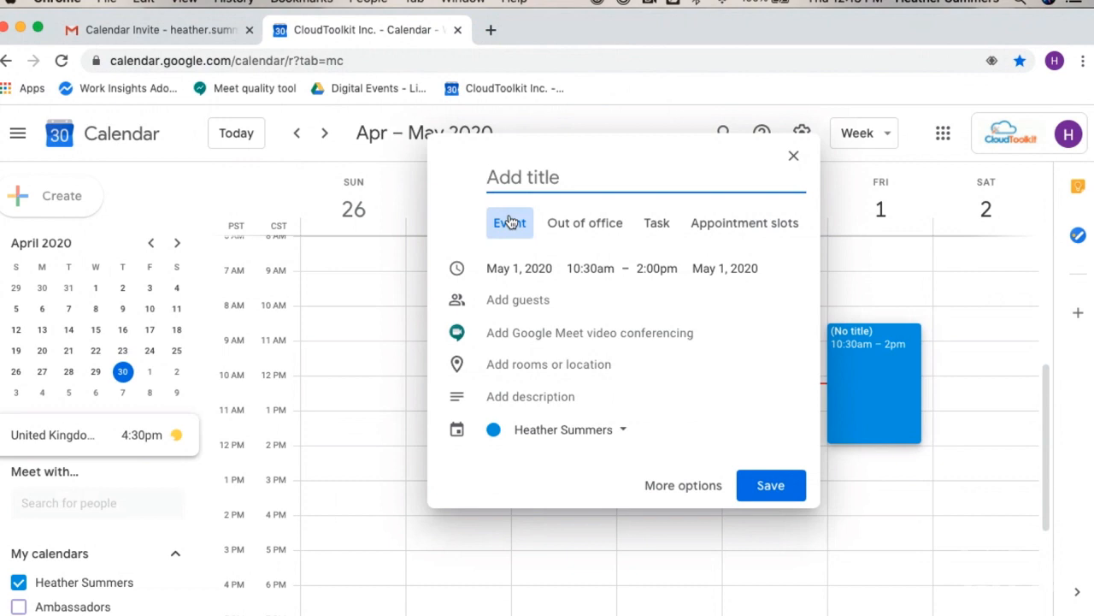
{"action": "left_click", "coordinate": [588, 231]}
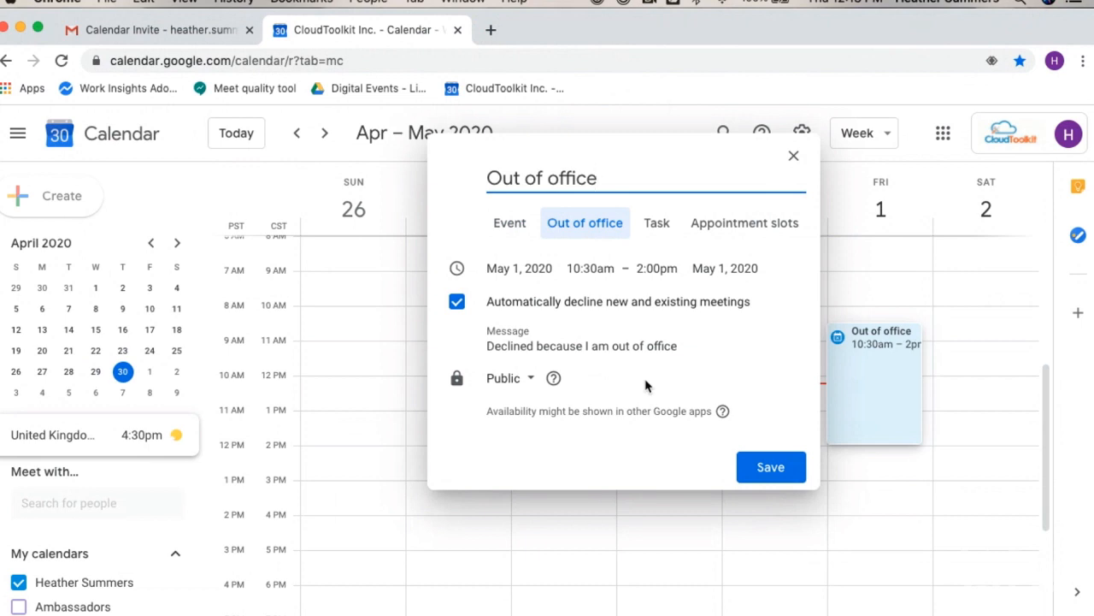
{"action": "left_click", "coordinate": [656, 223]}
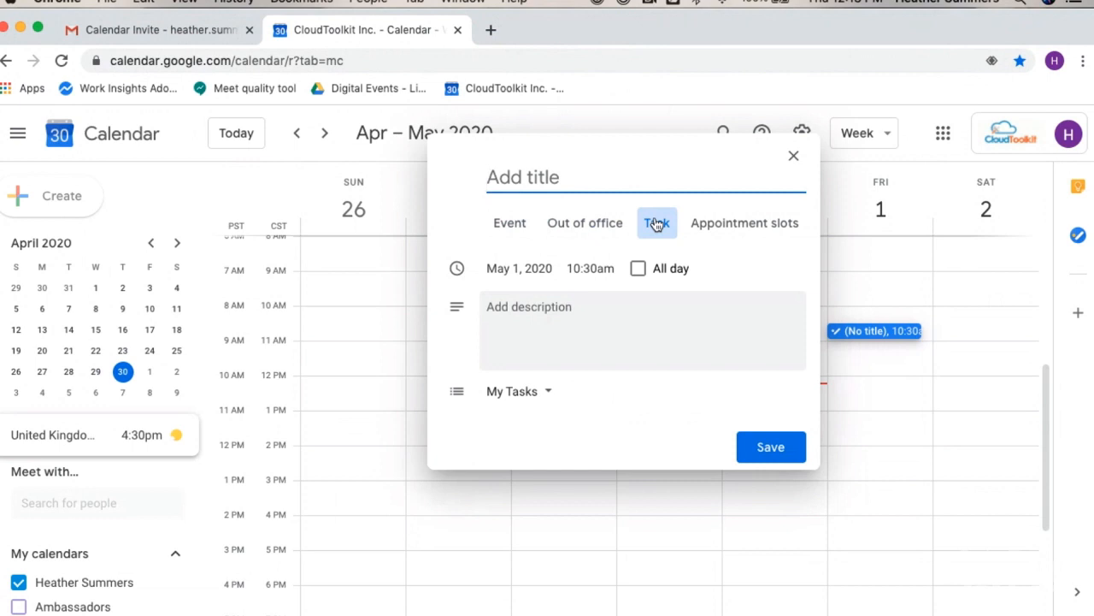
{"action": "left_click", "coordinate": [744, 223]}
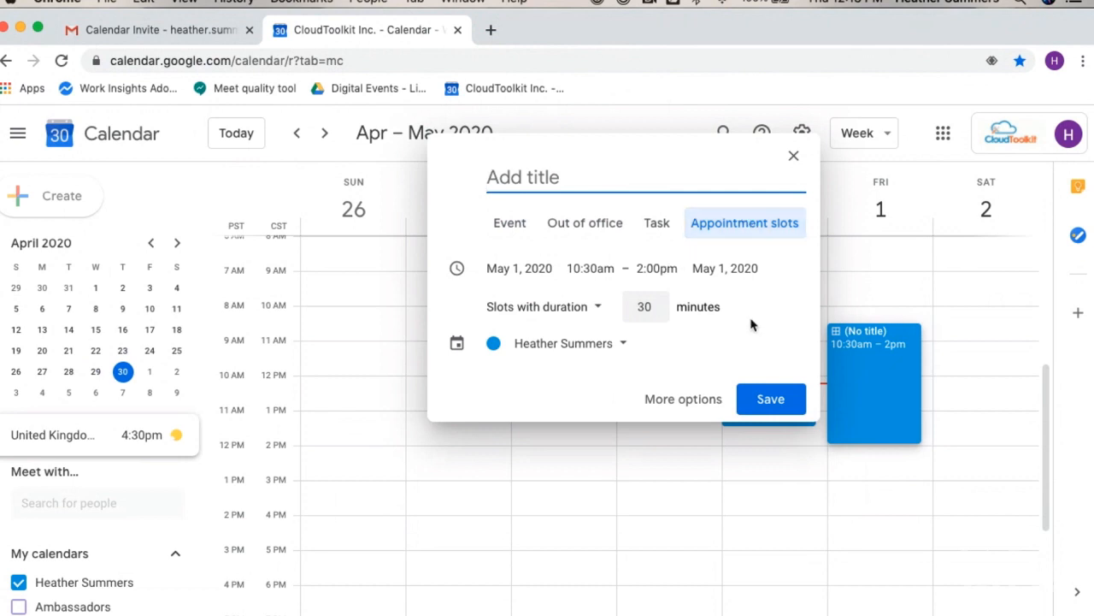
- Title the 30-minute appointment slots "review" and save them
{"action": "left_click", "coordinate": [643, 306]}
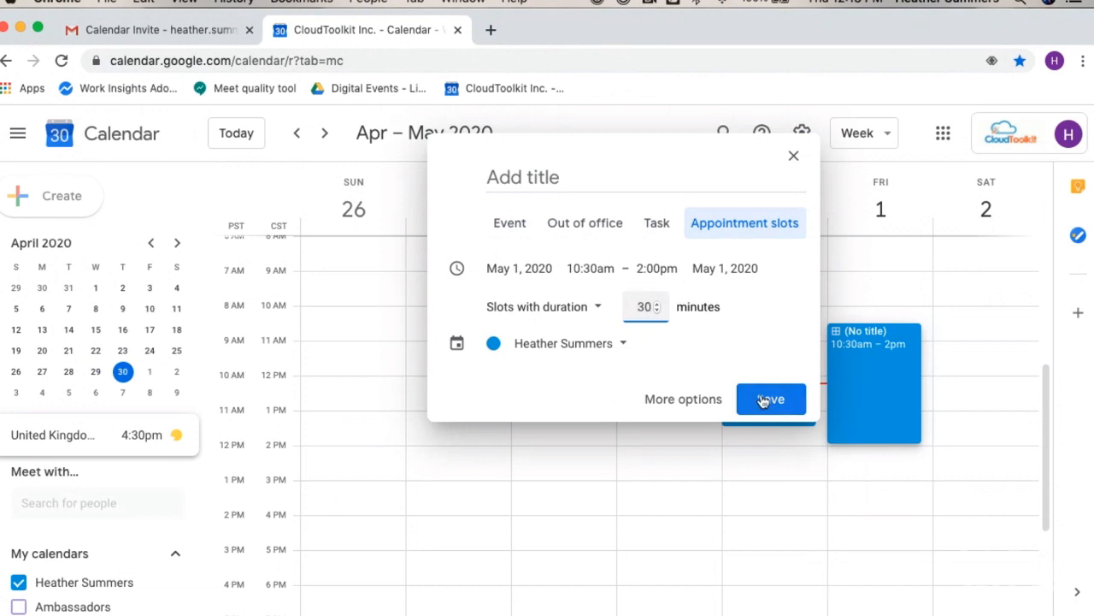
{"action": "left_click", "coordinate": [516, 177]}
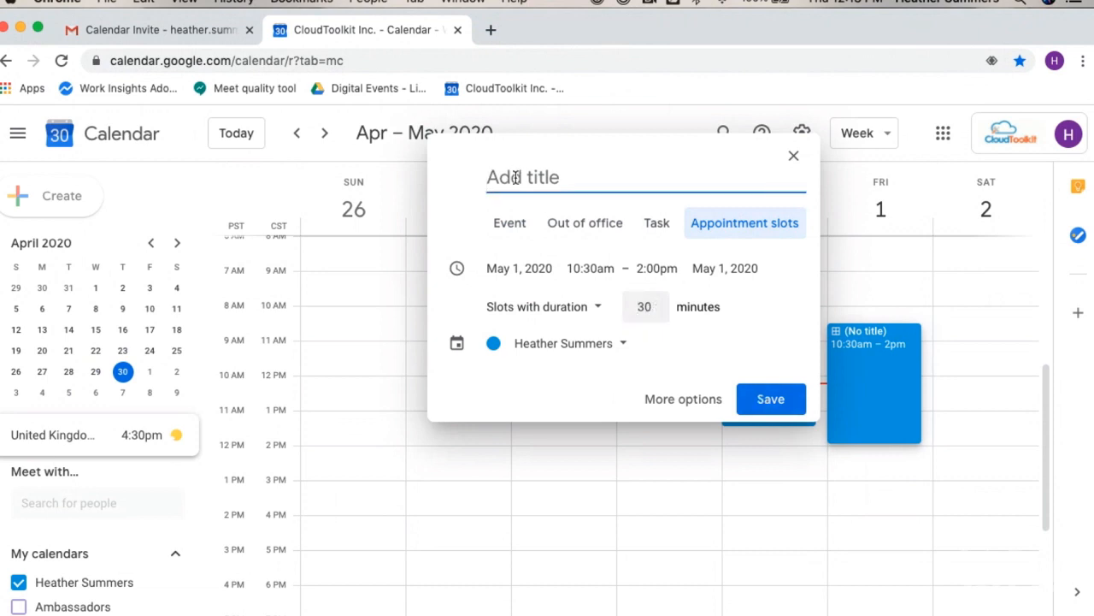
{"action": "type", "text": "review"}
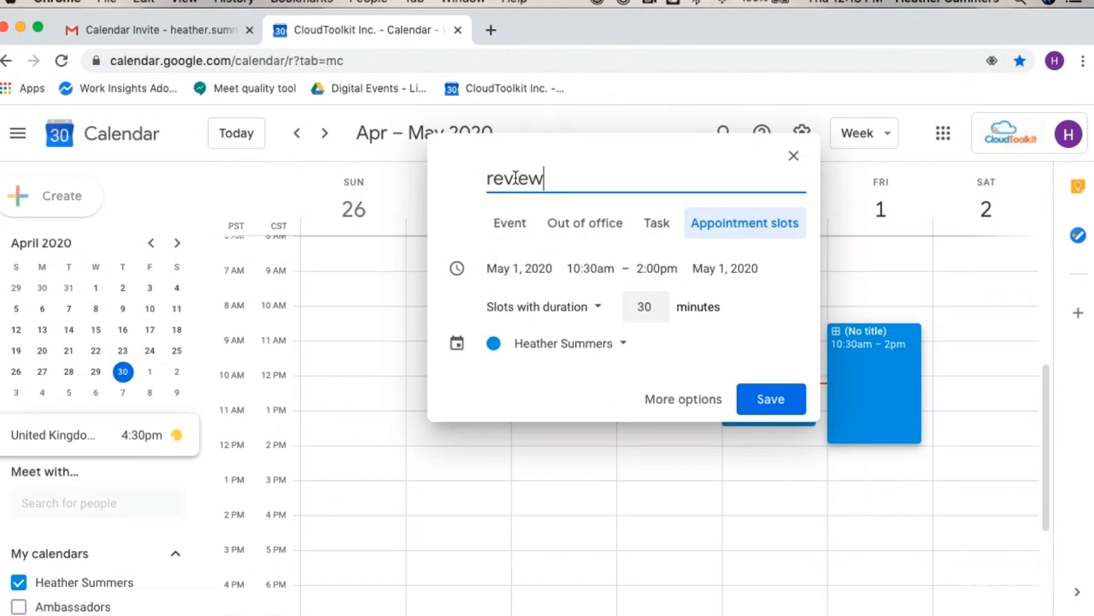
{"action": "key", "text": "Return"}
- Open the review entry's full details, copy the link to its appointment page, view that page, and save the entry
{"action": "left_click", "coordinate": [893, 413]}
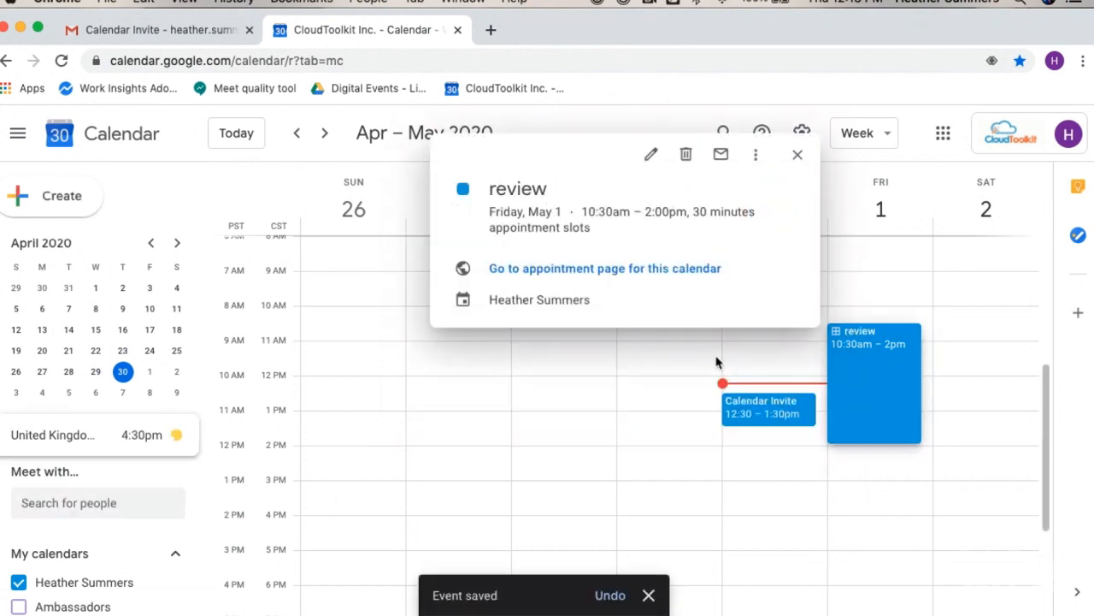
{"action": "left_click", "coordinate": [652, 158]}
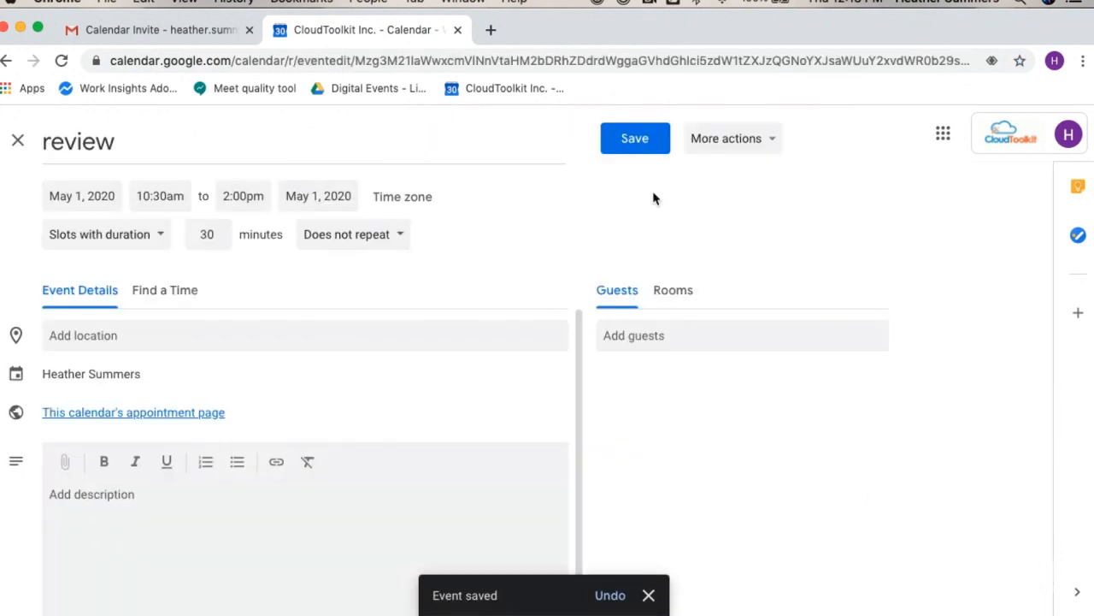
{"action": "right_click", "coordinate": [169, 417]}
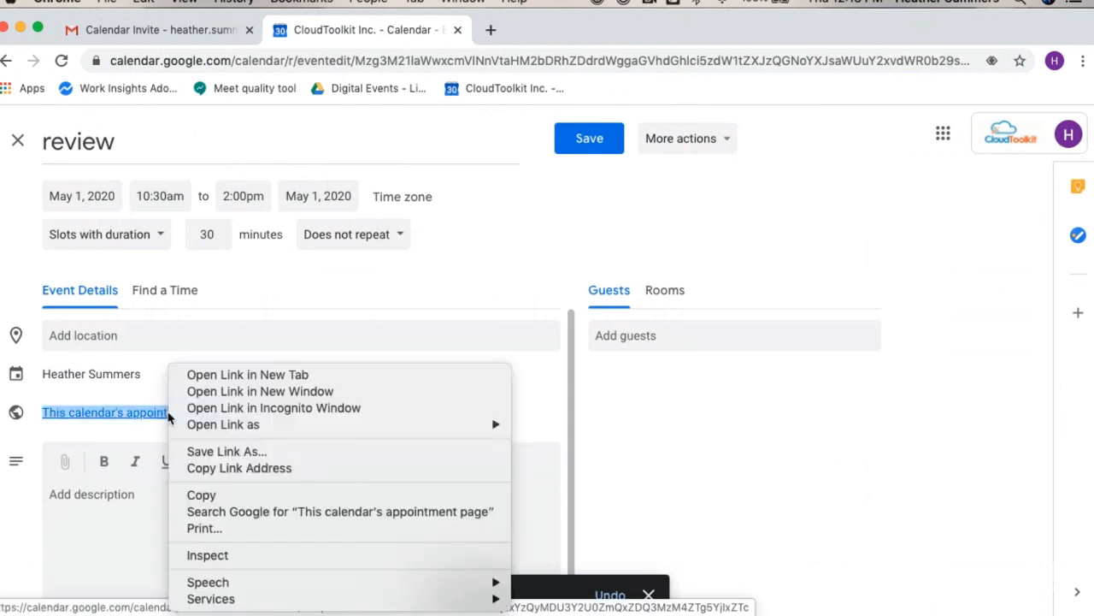
{"action": "left_click", "coordinate": [217, 467]}
{"action": "left_click", "coordinate": [169, 416]}
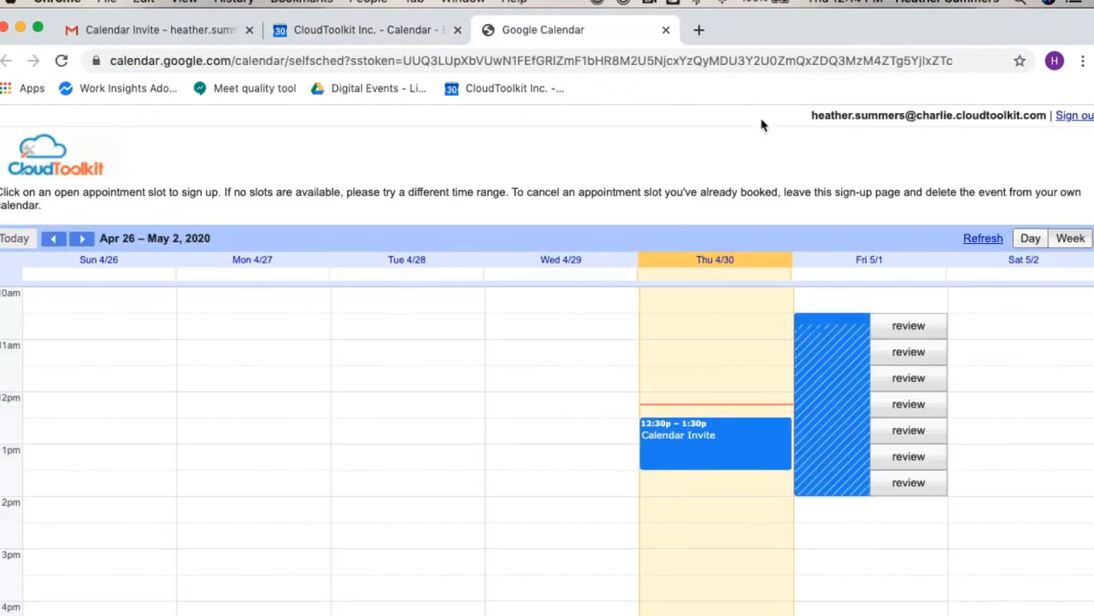
{"action": "left_click", "coordinate": [666, 30]}
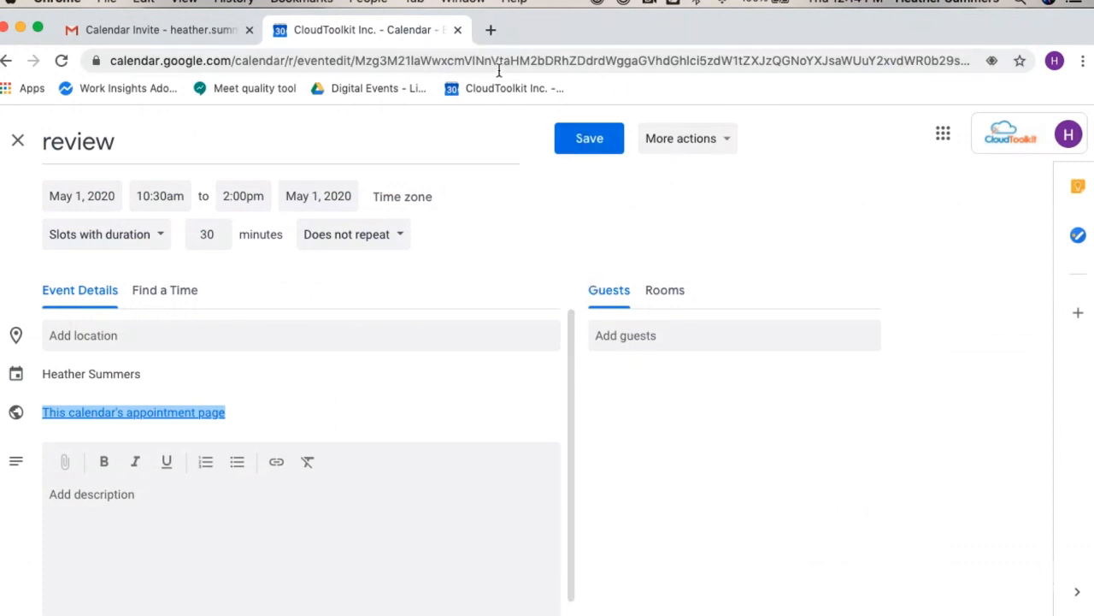
{"action": "left_click", "coordinate": [589, 140]}
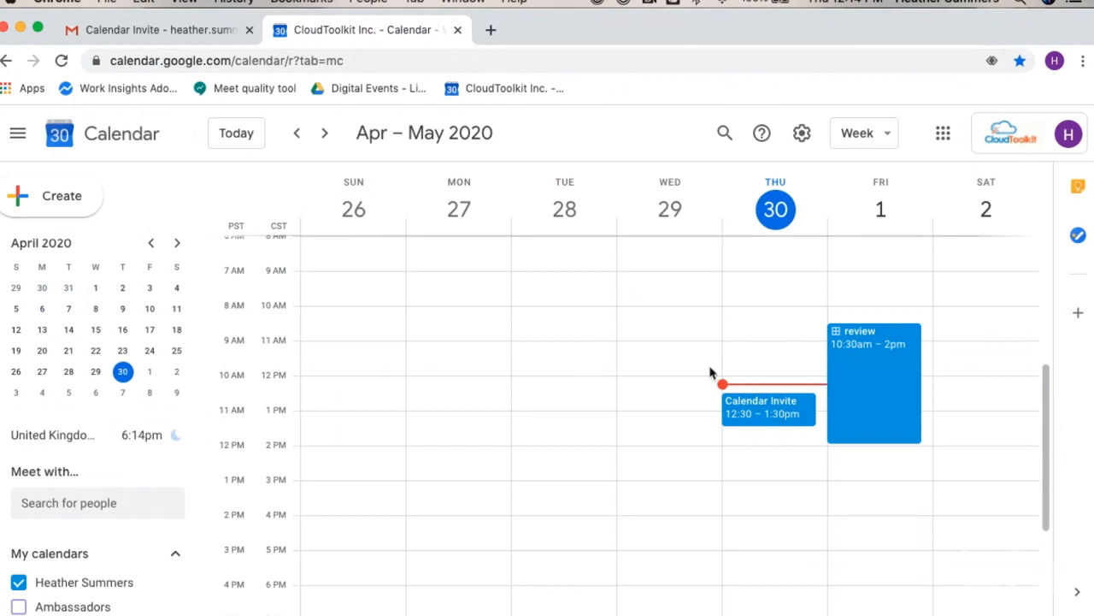
- Create an event titled "Event" on Apr 29, 2020 from 12:00pm to 3:00pm and add the colleague as a guest
{"action": "left_click_drag", "start_coordinate": [659, 379], "coordinate": [663, 477]}
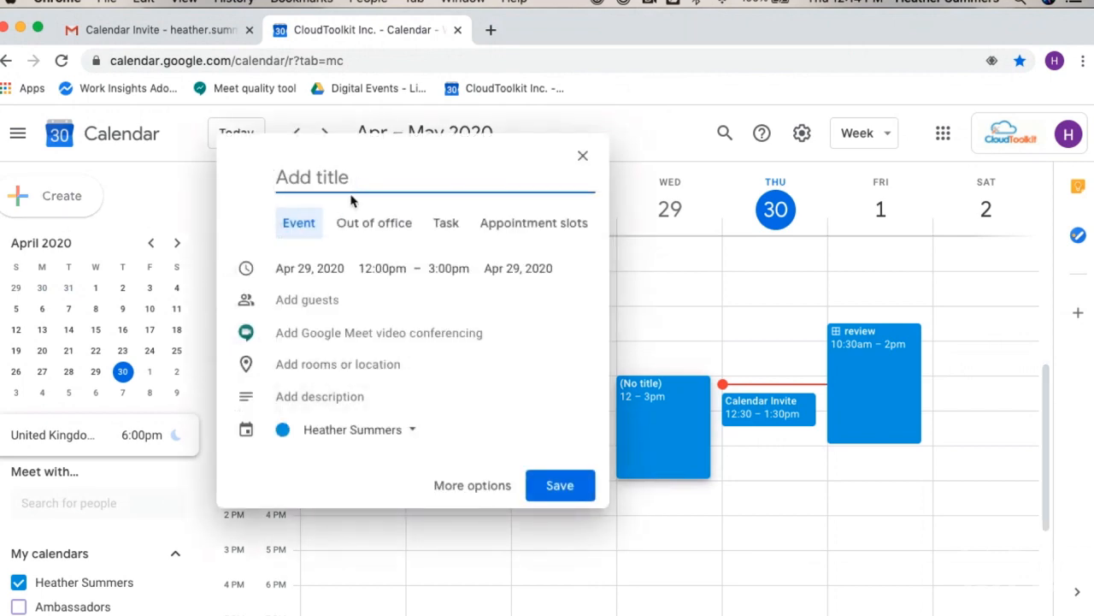
{"action": "type", "text": "Event"}
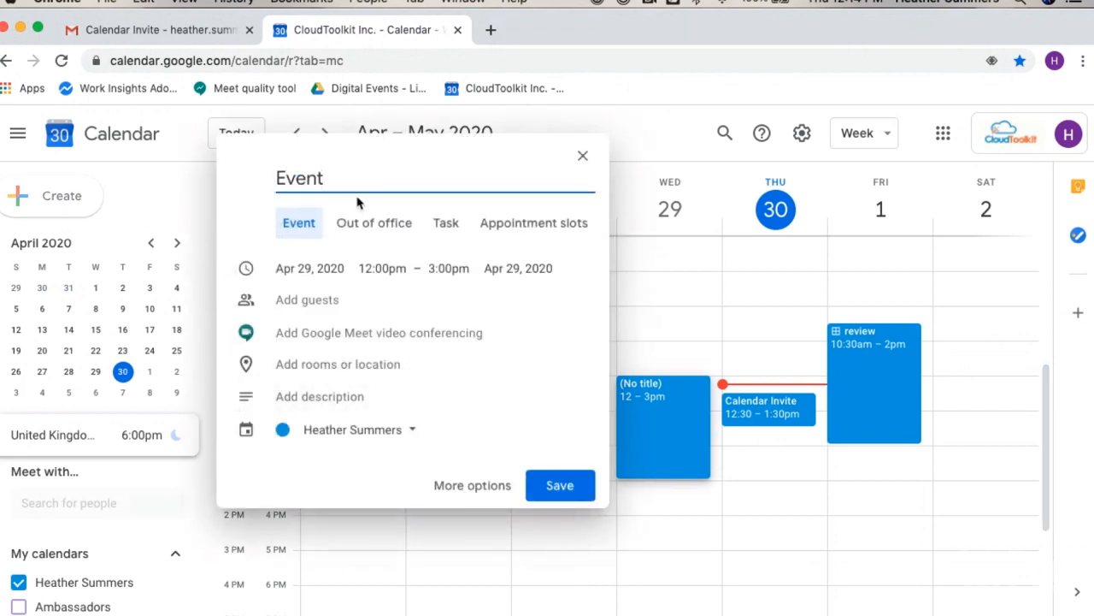
{"action": "left_click", "coordinate": [310, 299]}
{"action": "type", "text": "cor"}
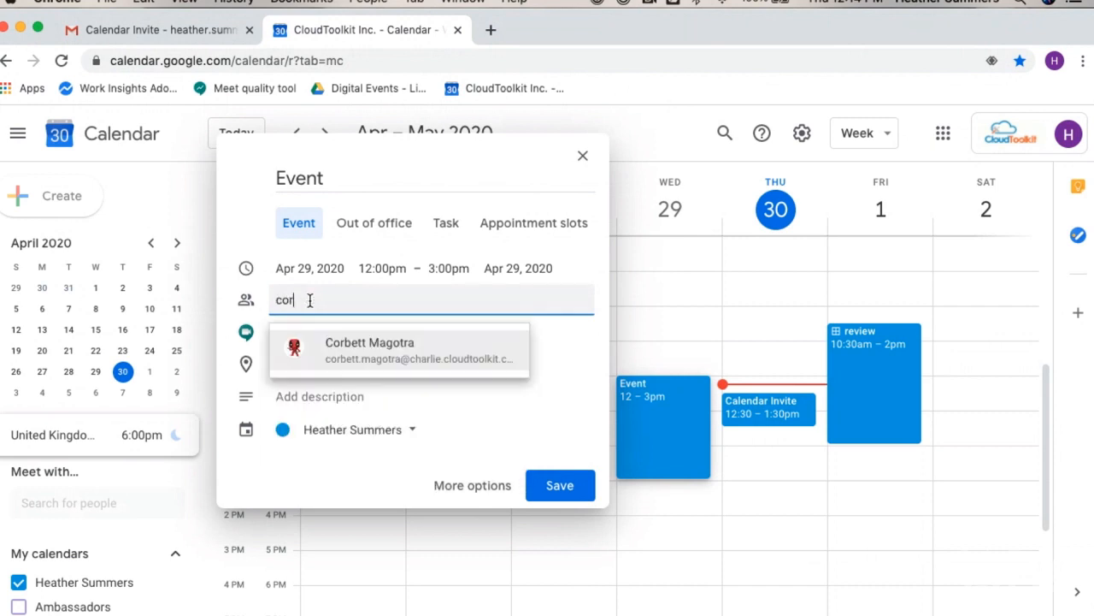
{"action": "key", "text": "Return"}
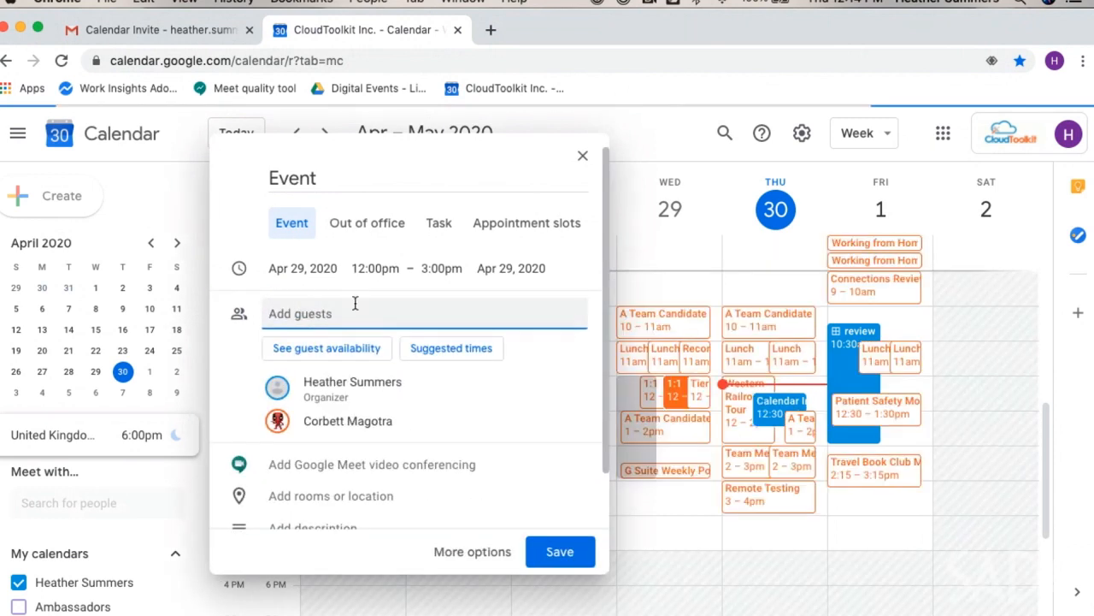
- Show the guests' availability and set the event's location to the ThunderCloud Subs in Austin
{"action": "left_click", "coordinate": [348, 356]}
{"action": "left_click", "coordinate": [123, 437]}
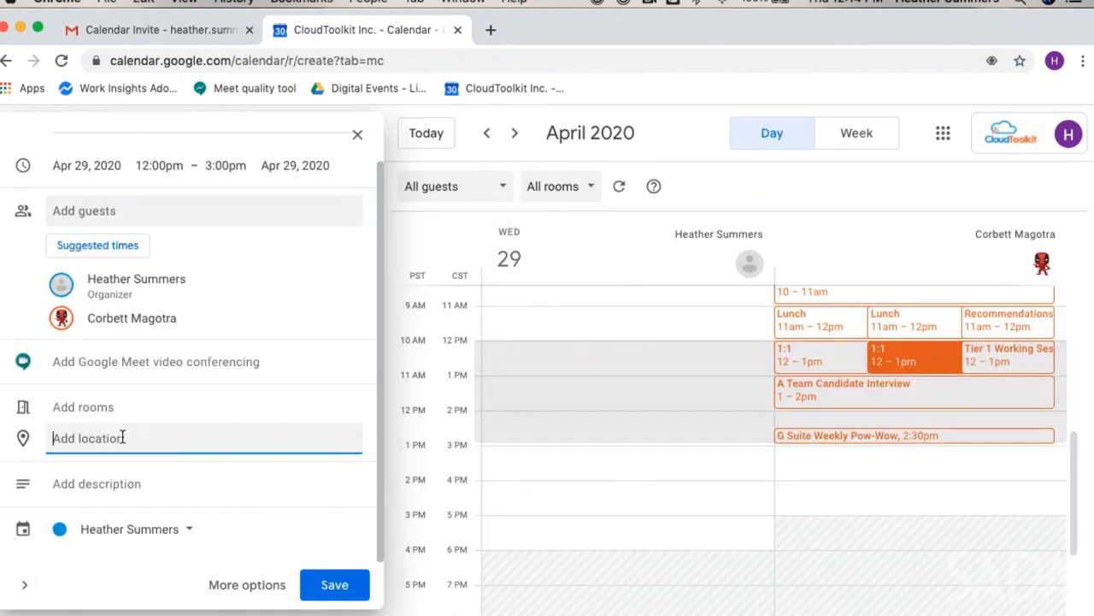
{"action": "type", "text": "thunder"}
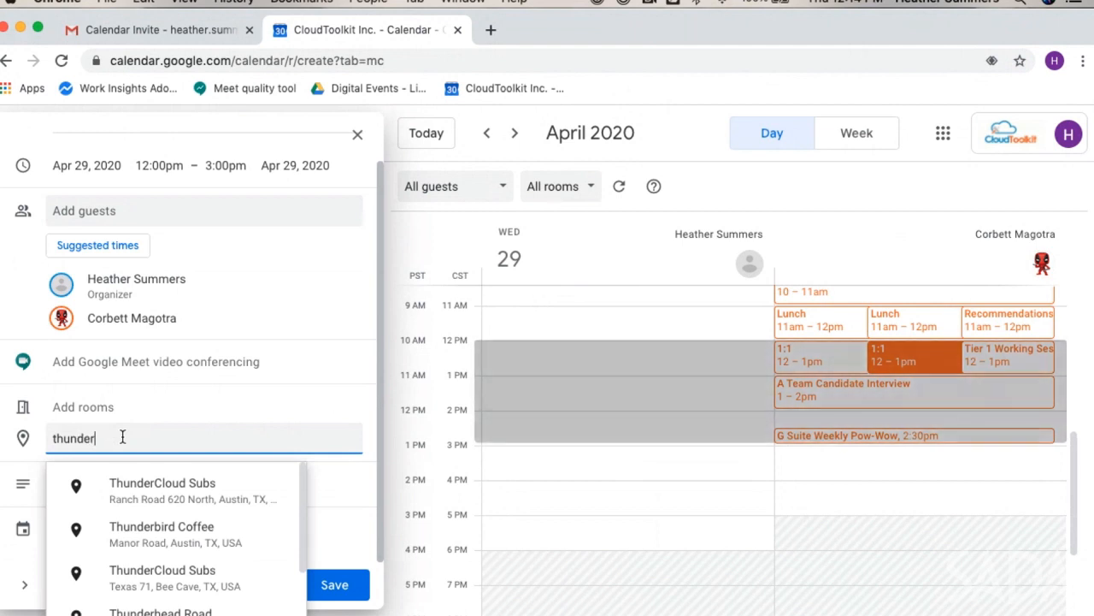
{"action": "left_click", "coordinate": [142, 484]}
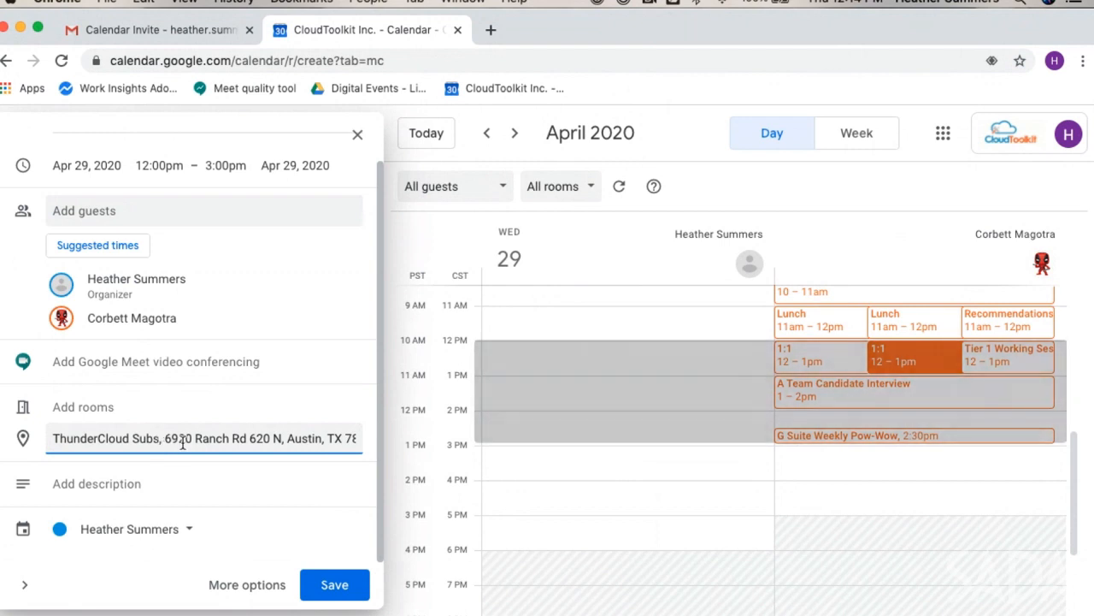
- Add Google Meet video conferencing to the event, and save it with invitation emails sent to the guests
{"action": "scroll", "coordinate": [182, 442], "scroll_direction": "up", "scroll_amount": 1}
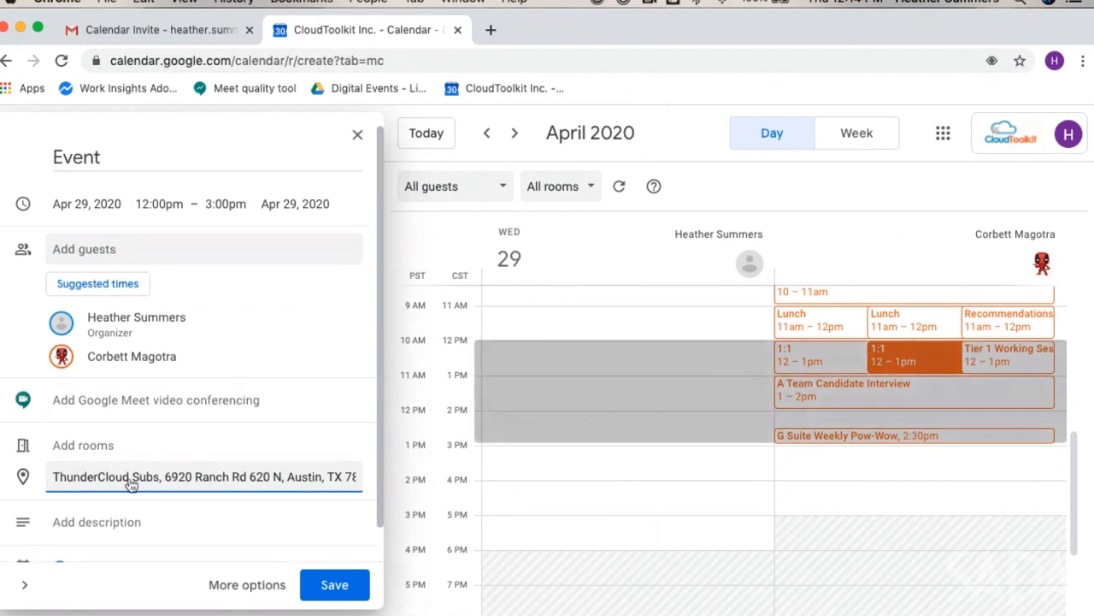
{"action": "left_click", "coordinate": [117, 412]}
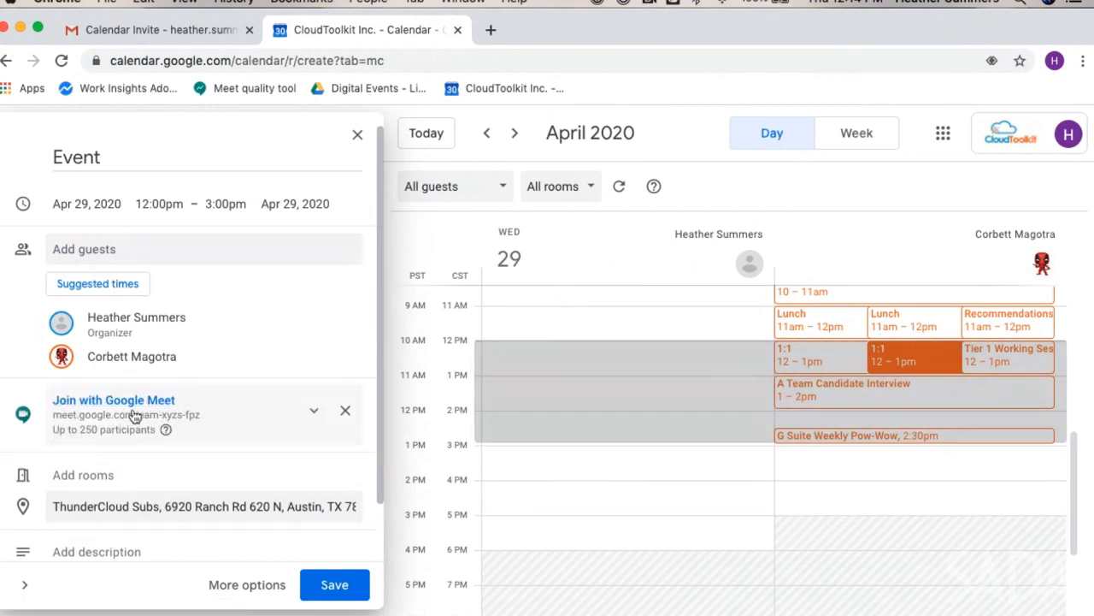
{"action": "left_click", "coordinate": [334, 590]}
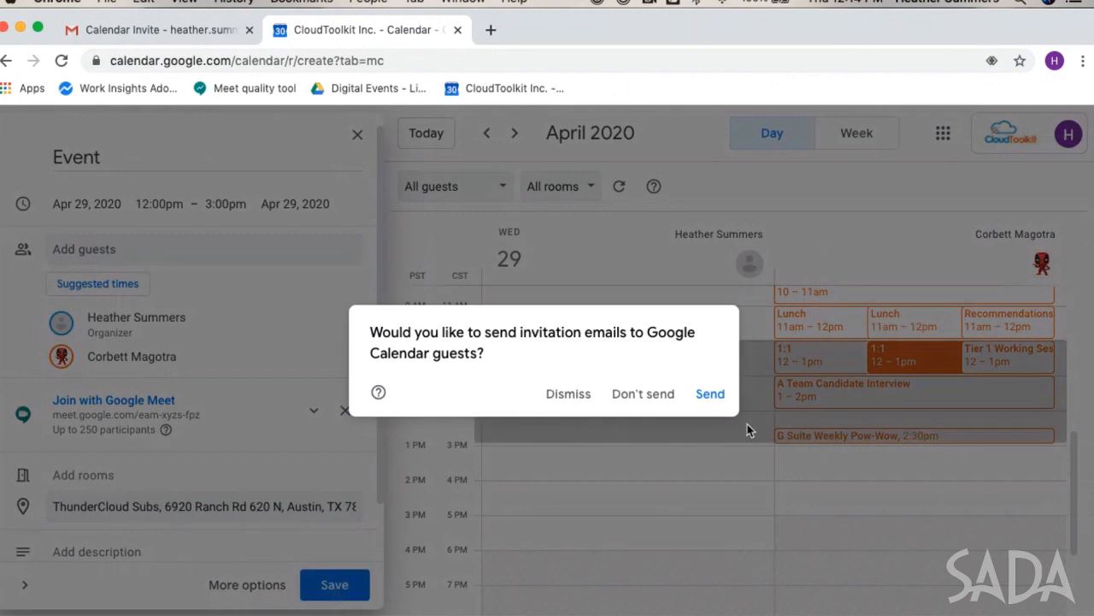
{"action": "left_click", "coordinate": [709, 393]}
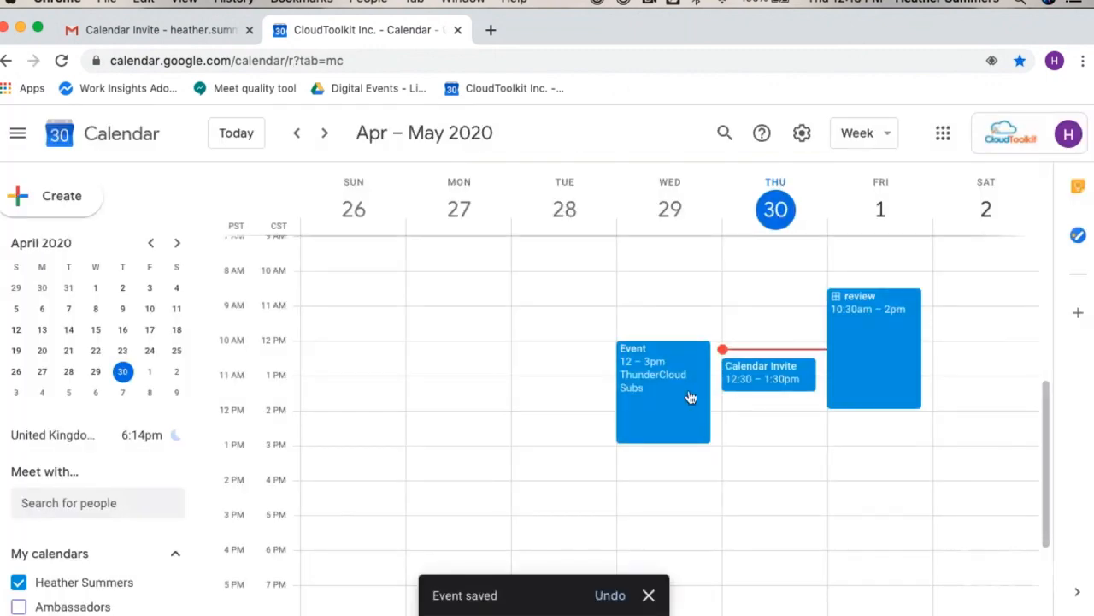
- Review the Apr 29 event's summary, including its notifications, and open the event for full editing
{"action": "left_click", "coordinate": [689, 390]}
{"action": "scroll", "coordinate": [484, 349], "scroll_direction": "down", "scroll_amount": 2}
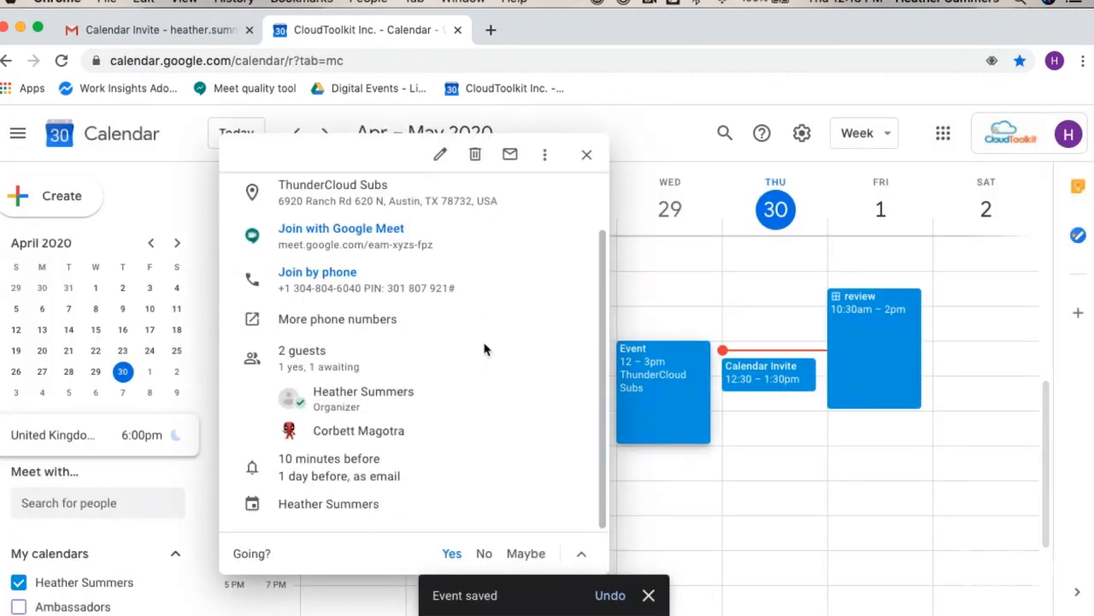
{"action": "left_click", "coordinate": [440, 154]}
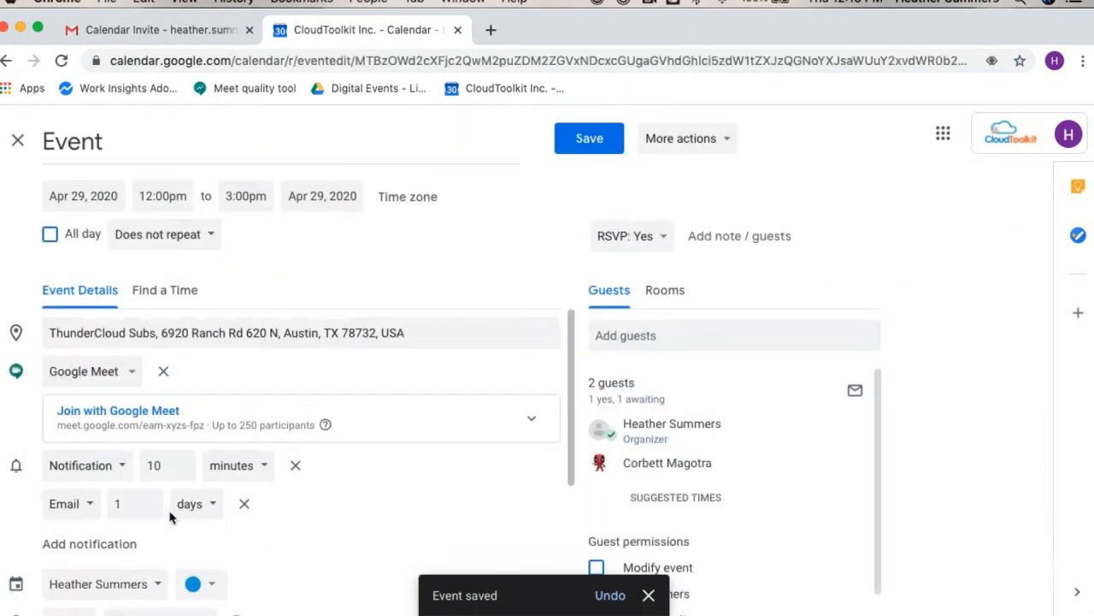
- Change the Apr 29 event's color to red and save the event
{"action": "scroll", "coordinate": [179, 491], "scroll_direction": "down", "scroll_amount": 3}
{"action": "left_click", "coordinate": [206, 367]}
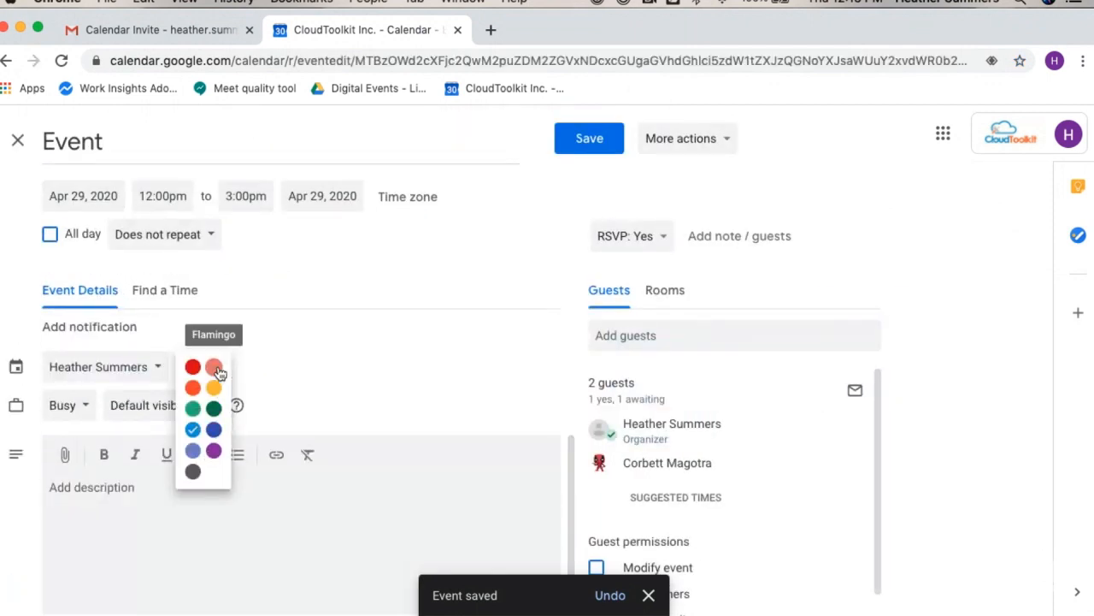
{"action": "left_click", "coordinate": [193, 367]}
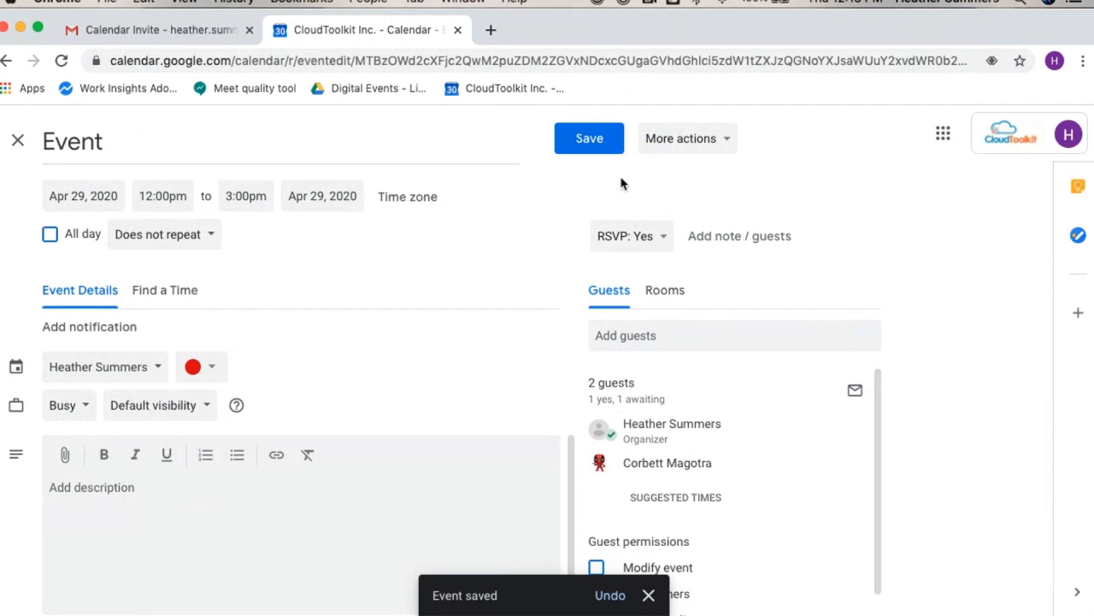
{"action": "left_click", "coordinate": [590, 138]}
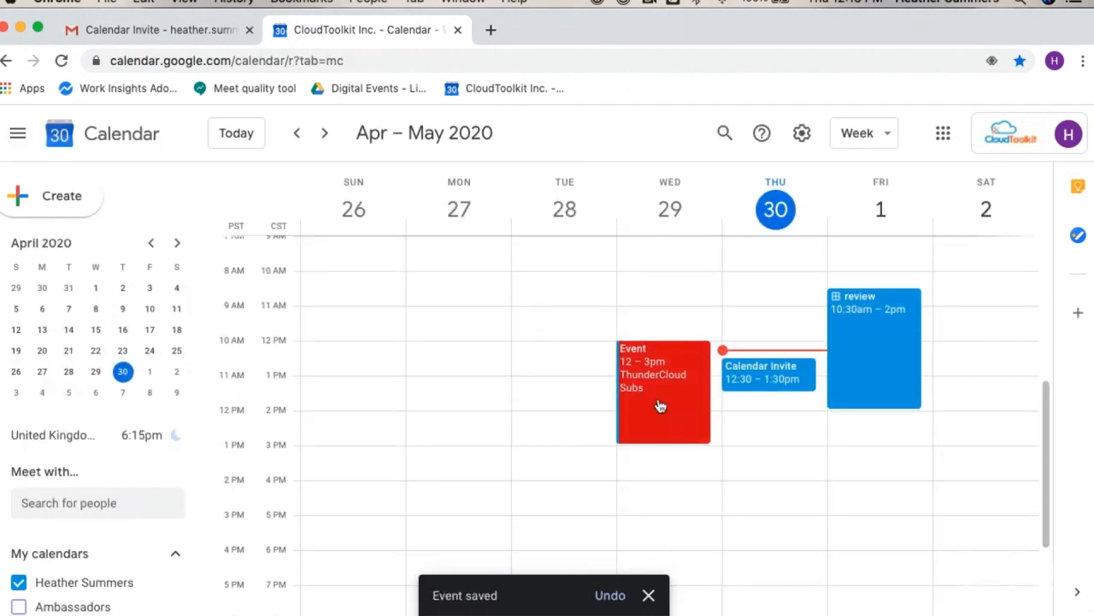
- Check the people suggested to meet with, and add the colleague's calendar to the calendar list
{"action": "scroll", "coordinate": [53, 436], "scroll_direction": "down", "scroll_amount": 3}
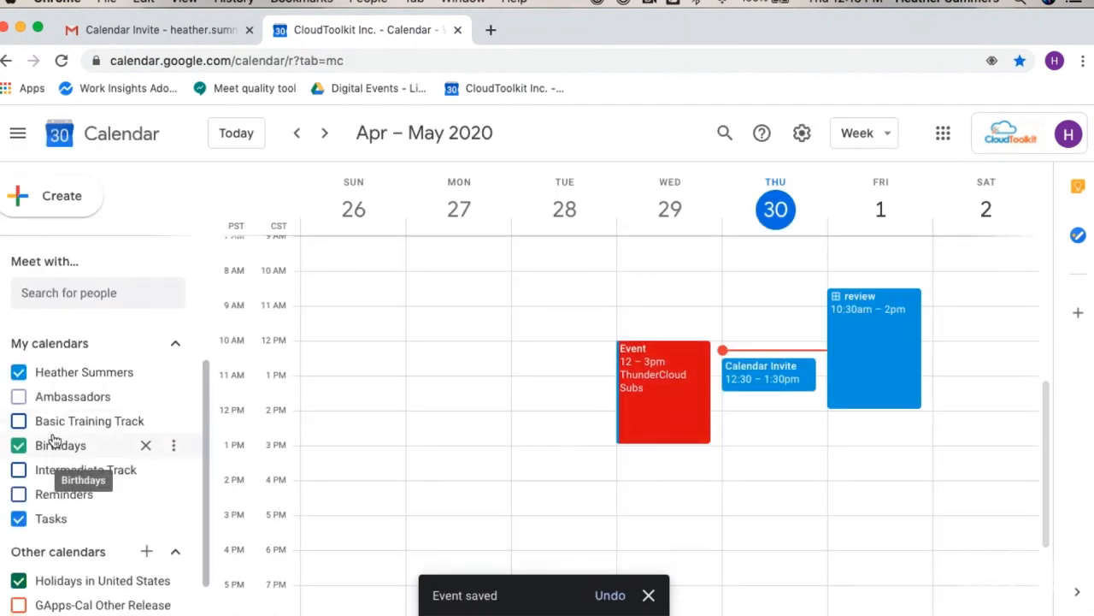
{"action": "left_click", "coordinate": [75, 292]}
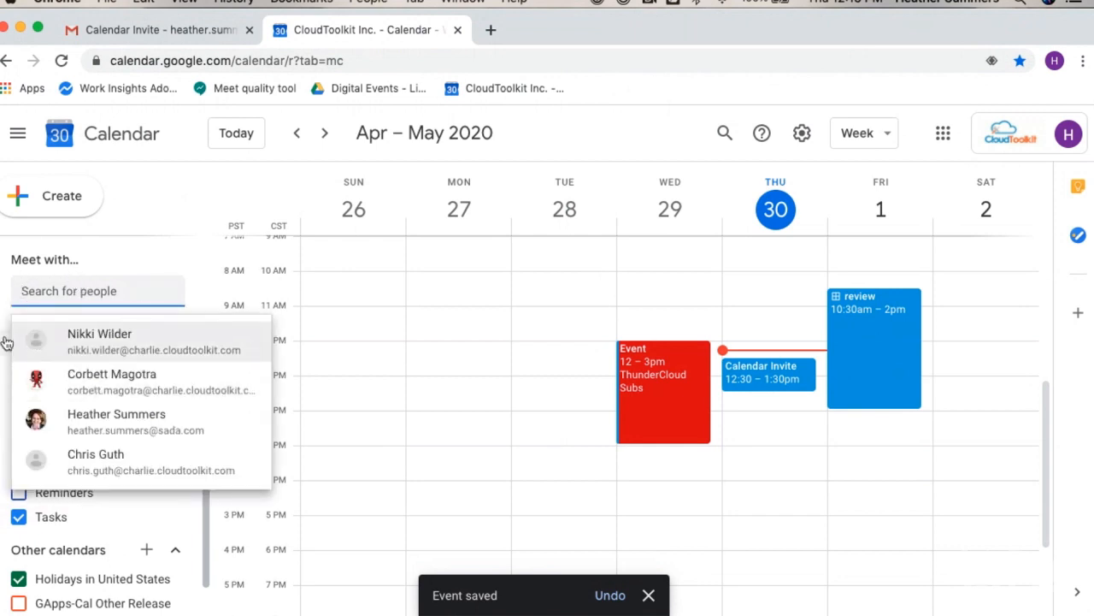
{"action": "left_click", "coordinate": [190, 253]}
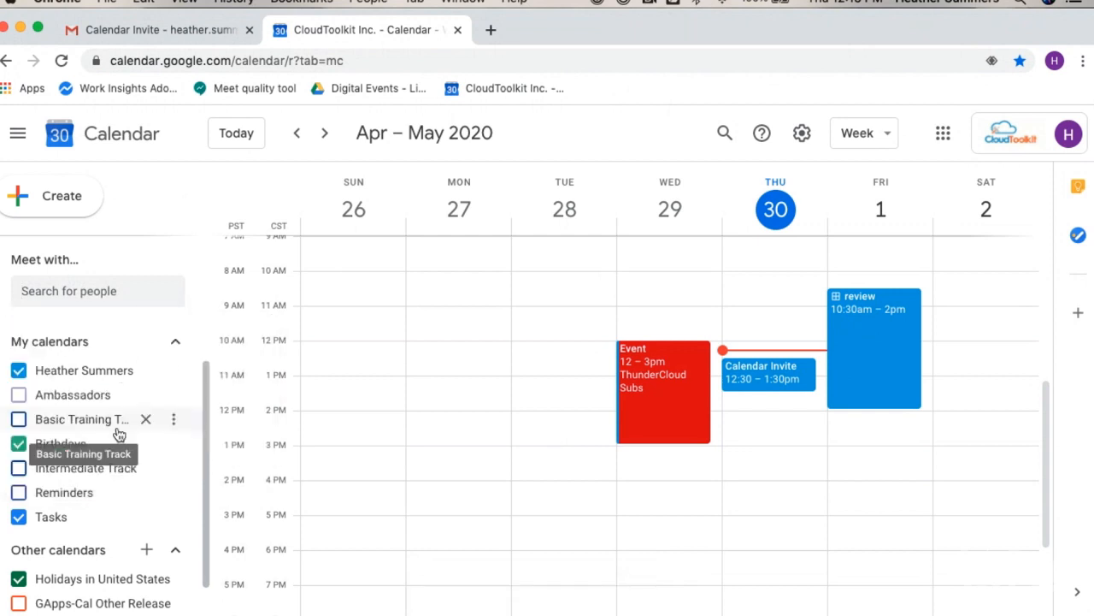
{"action": "scroll", "coordinate": [47, 444], "scroll_direction": "down", "scroll_amount": 2}
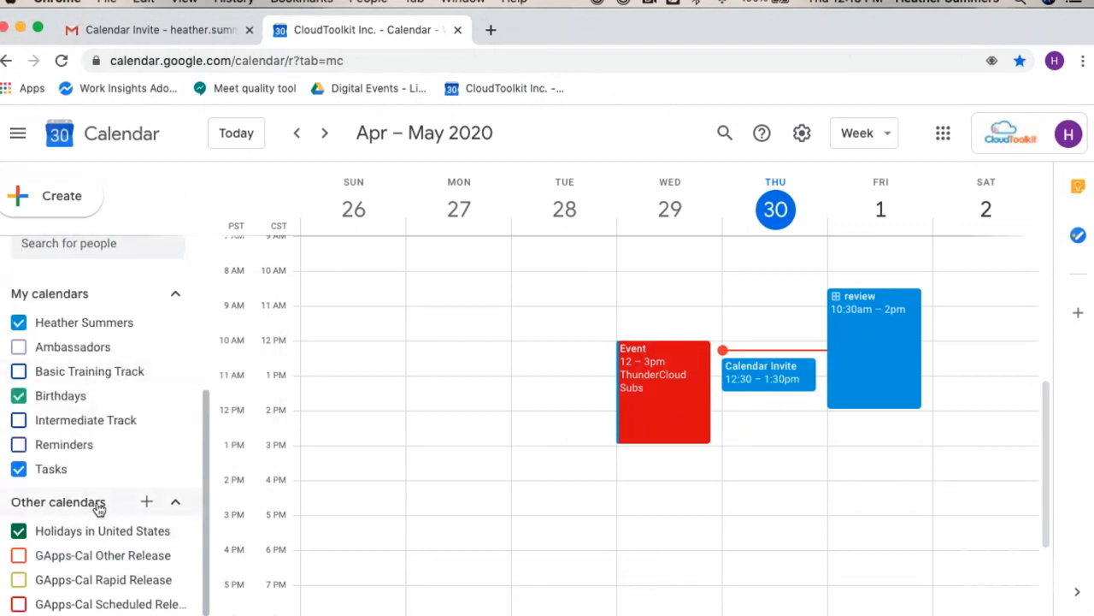
{"action": "left_click", "coordinate": [147, 503]}
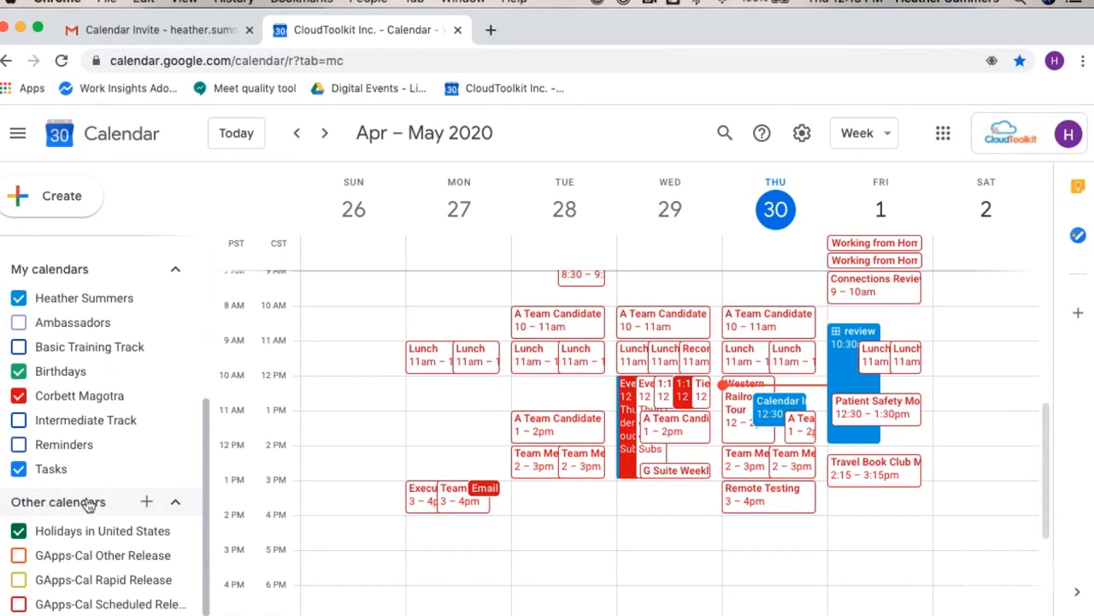
- Create a new calendar named "Birthdays" and return to the week view
{"action": "left_click", "coordinate": [147, 502]}
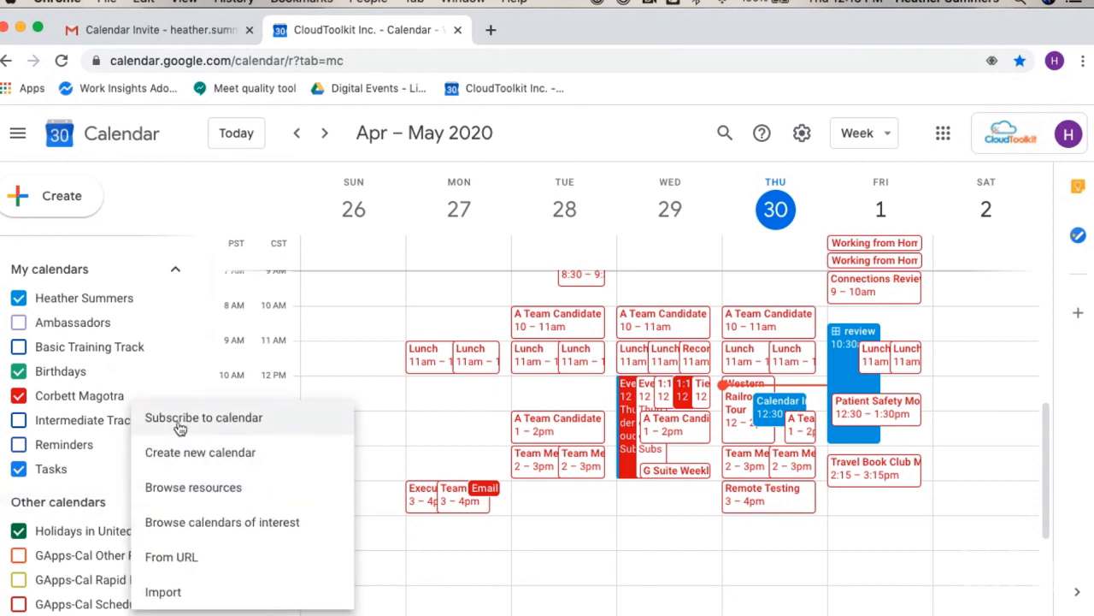
{"action": "left_click", "coordinate": [206, 461]}
{"action": "left_click", "coordinate": [448, 224]}
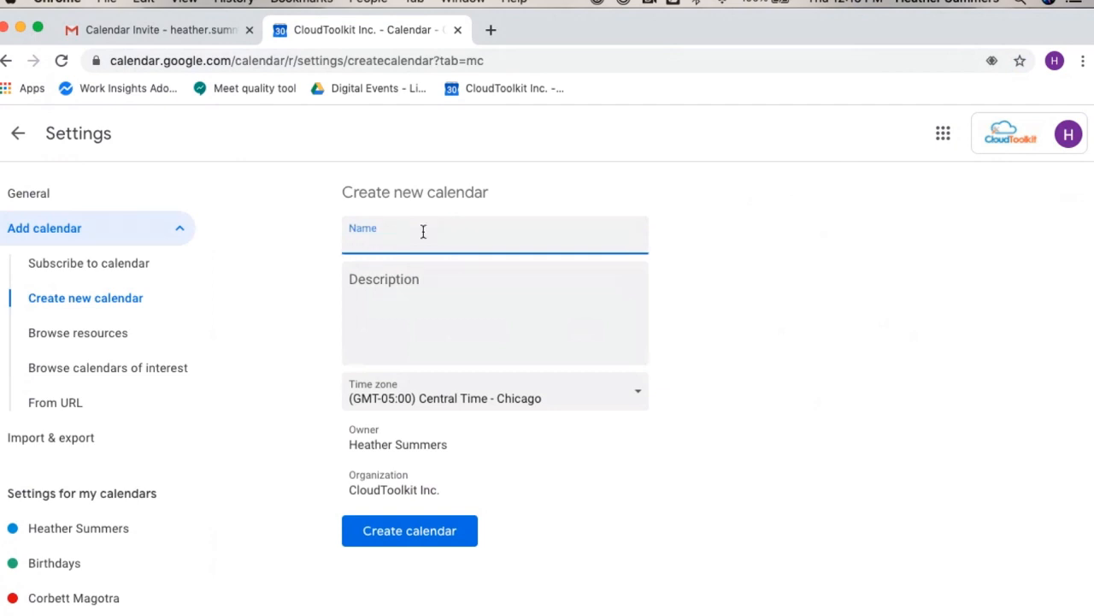
{"action": "type", "text": "Birthdays"}
{"action": "left_click", "coordinate": [380, 536]}
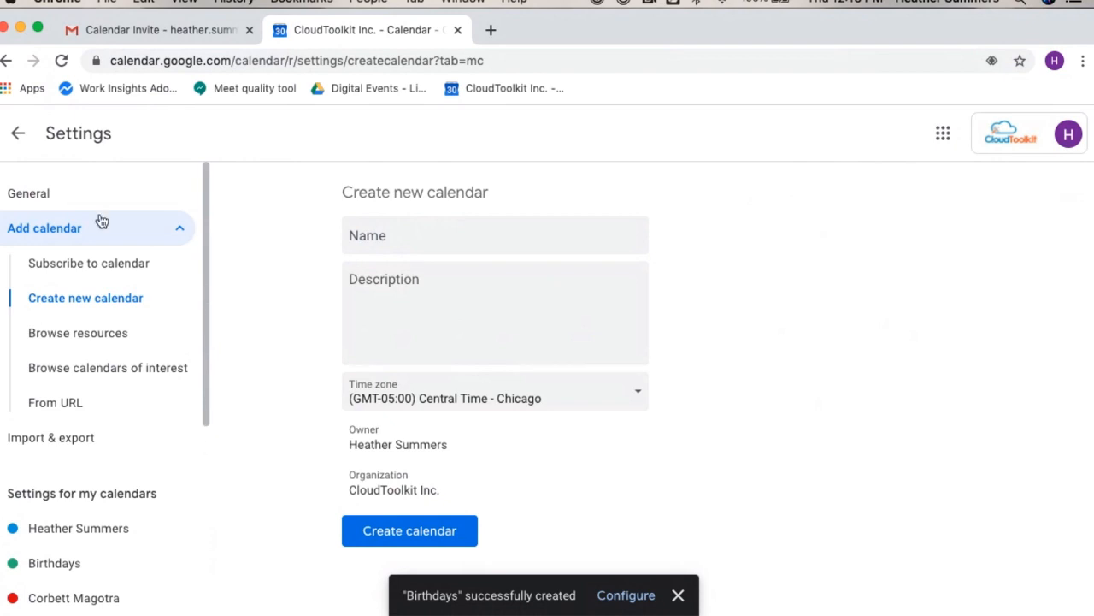
{"action": "left_click", "coordinate": [18, 134]}
- Review the display, sharing and color options of the new brown Birthdays calendar
{"action": "scroll", "coordinate": [162, 391], "scroll_direction": "down", "scroll_amount": 5}
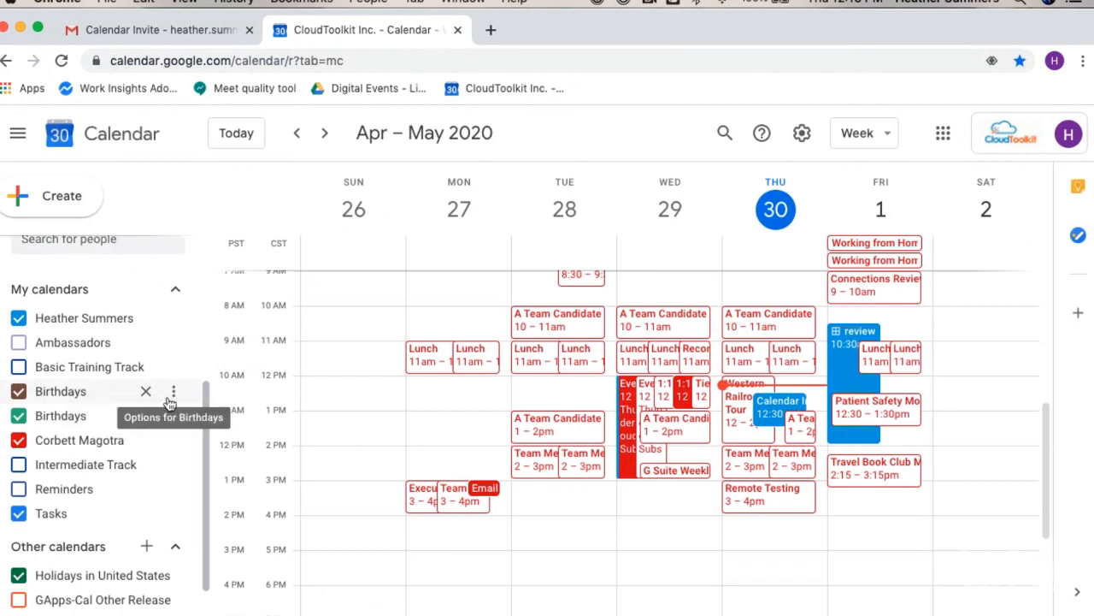
{"action": "left_click", "coordinate": [174, 394]}
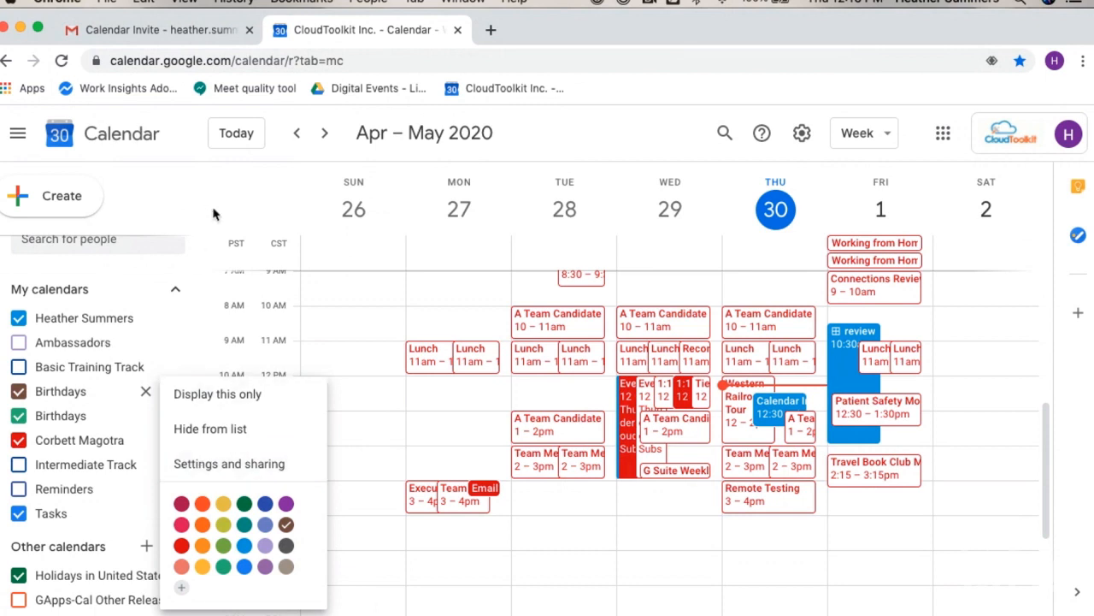
{"action": "left_click", "coordinate": [215, 213]}
{"action": "scroll", "coordinate": [133, 524], "scroll_direction": "down", "scroll_amount": 1}
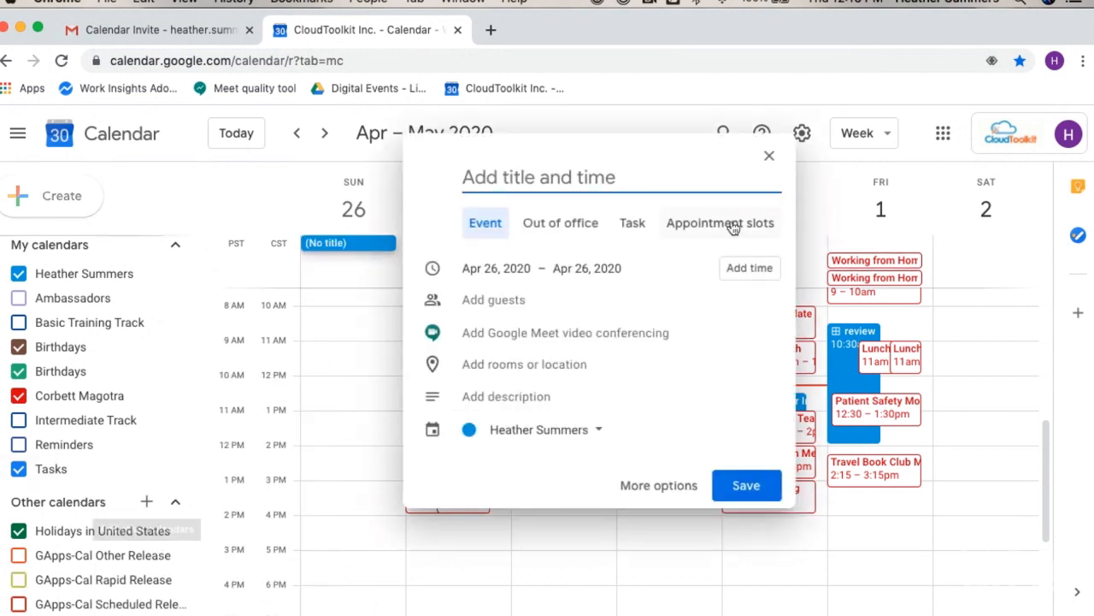
{"action": "left_click", "coordinate": [769, 156]}
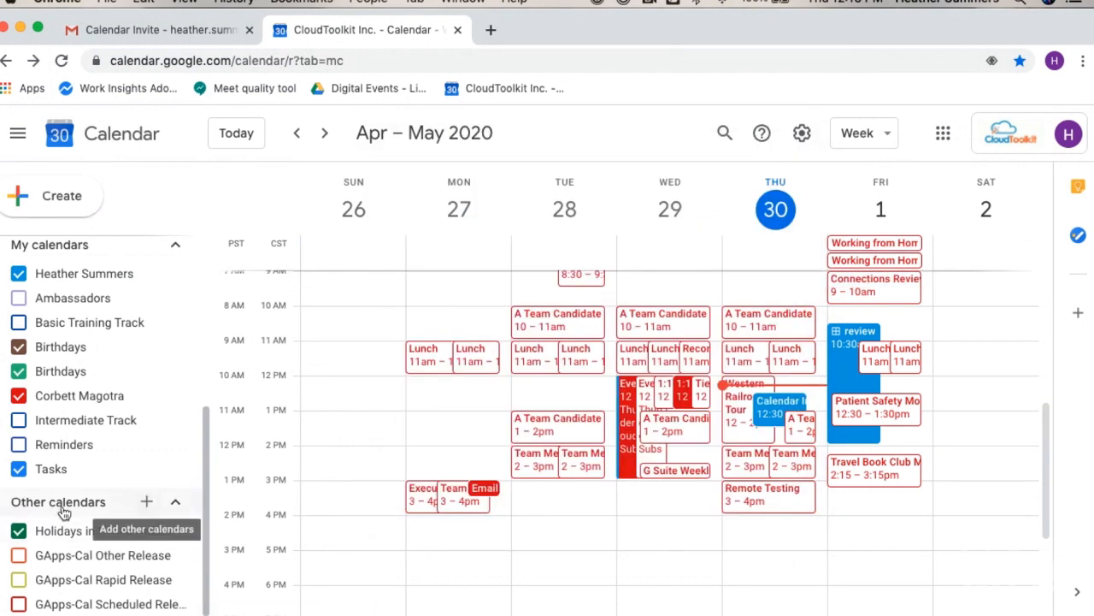
- Search for "h" among the calendars available for subscription, and return to the week view without subscribing
{"action": "left_click", "coordinate": [147, 501]}
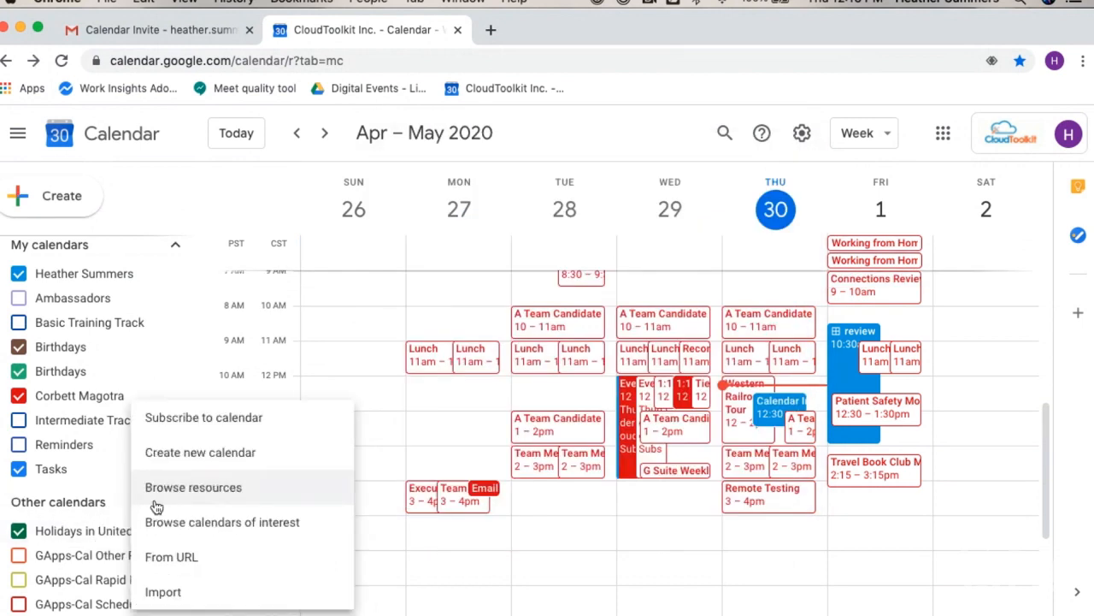
{"action": "left_click", "coordinate": [233, 433]}
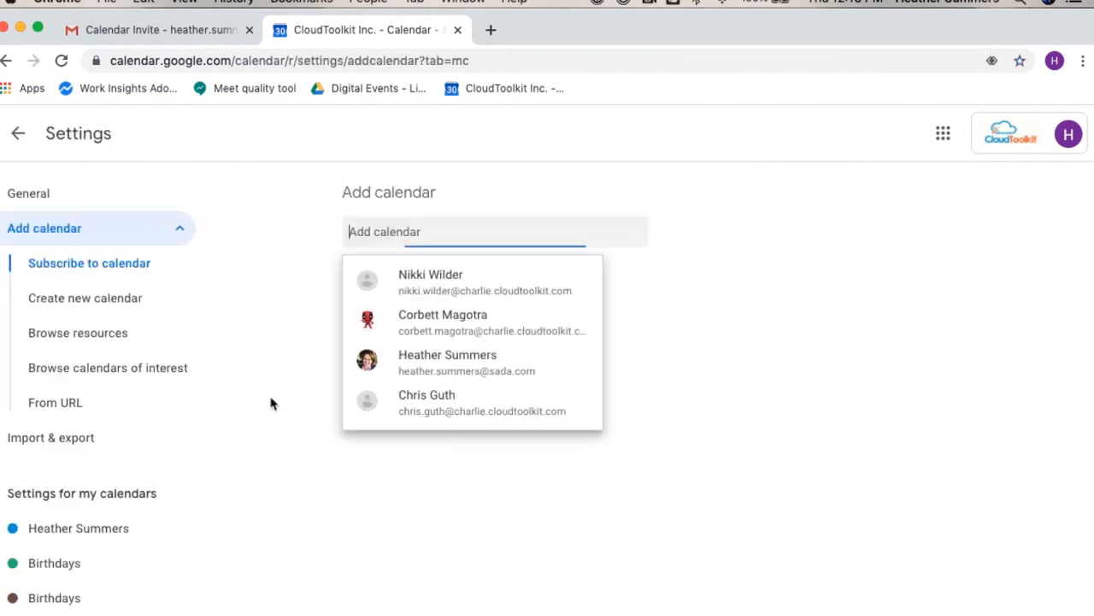
{"action": "type", "text": "h"}
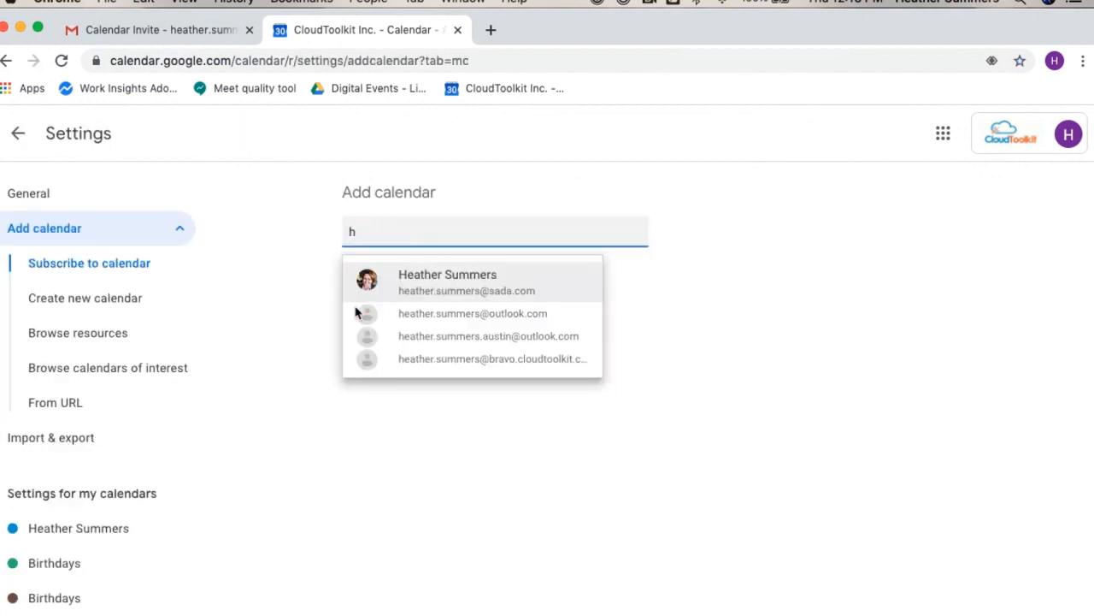
{"action": "mouse_move", "coordinate": [358, 313]}
{"action": "left_click", "coordinate": [15, 135]}
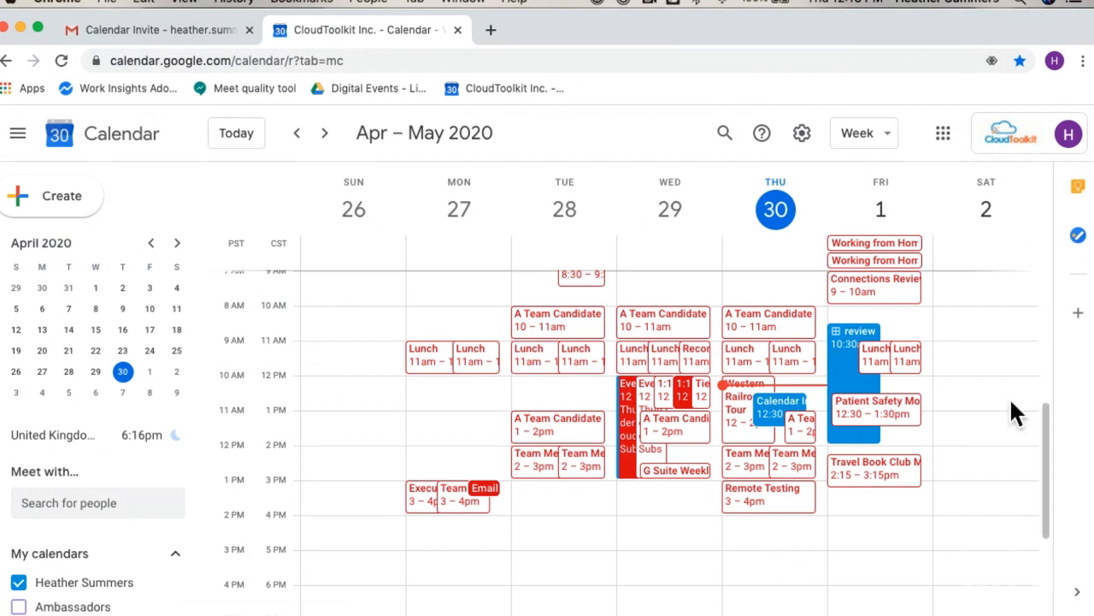
- Hide the colleague's calendar from the week view
{"action": "scroll", "coordinate": [85, 532], "scroll_direction": "down", "scroll_amount": 3}
{"action": "scroll", "coordinate": [85, 531], "scroll_direction": "down", "scroll_amount": 2}
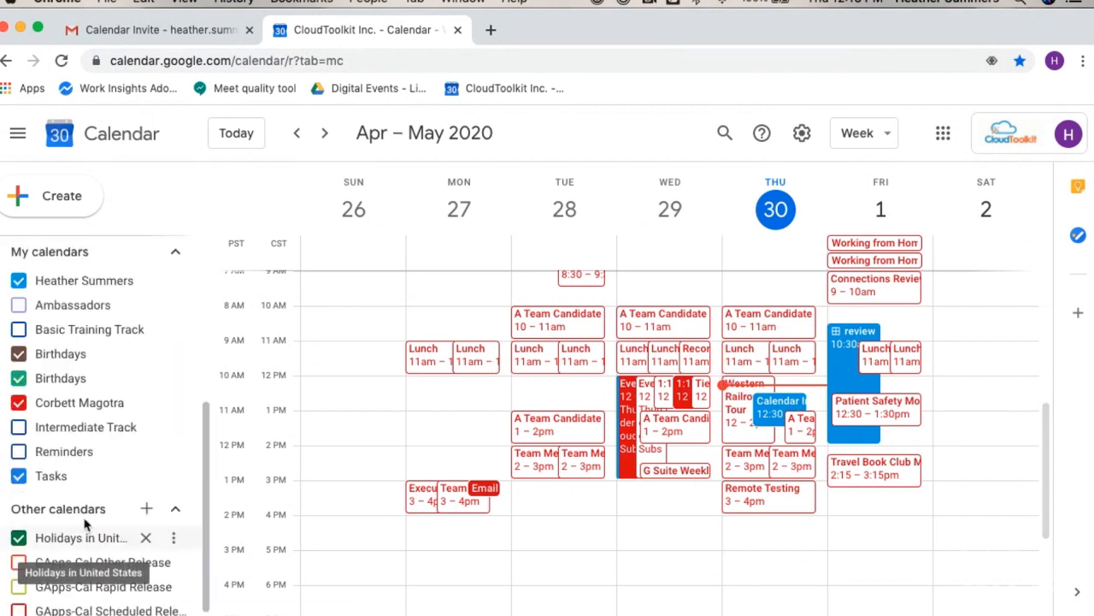
{"action": "left_click", "coordinate": [86, 404]}
- Switch to the Google Slides slideshow to show its "QUESTIONS?" slide, and return to the Google Calendar week view
{"action": "mouse_move", "coordinate": [496, 601]}
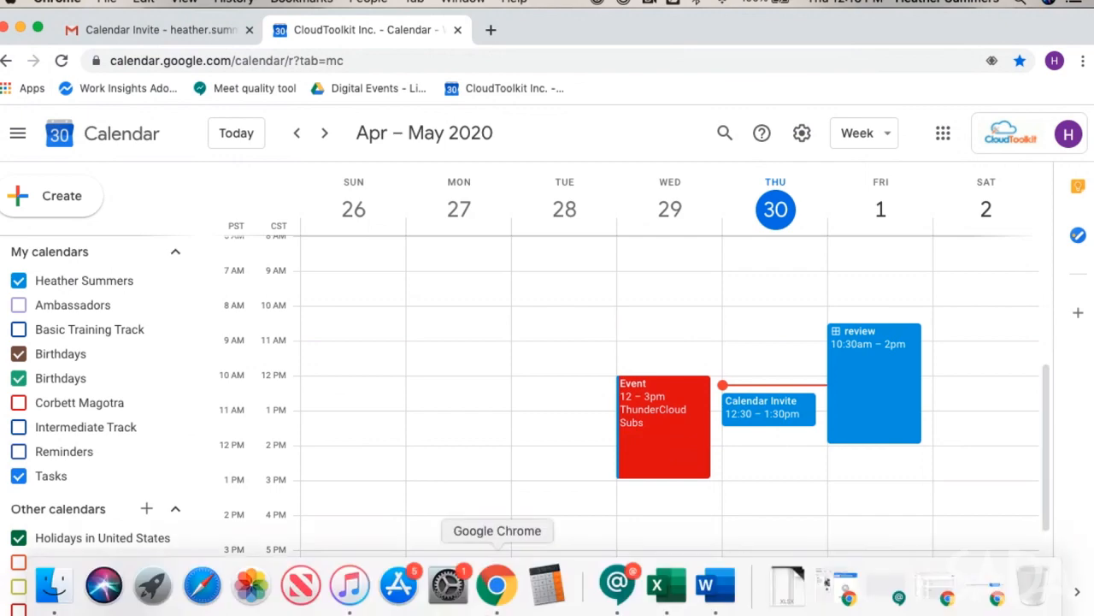
{"action": "left_click", "coordinate": [496, 588]}
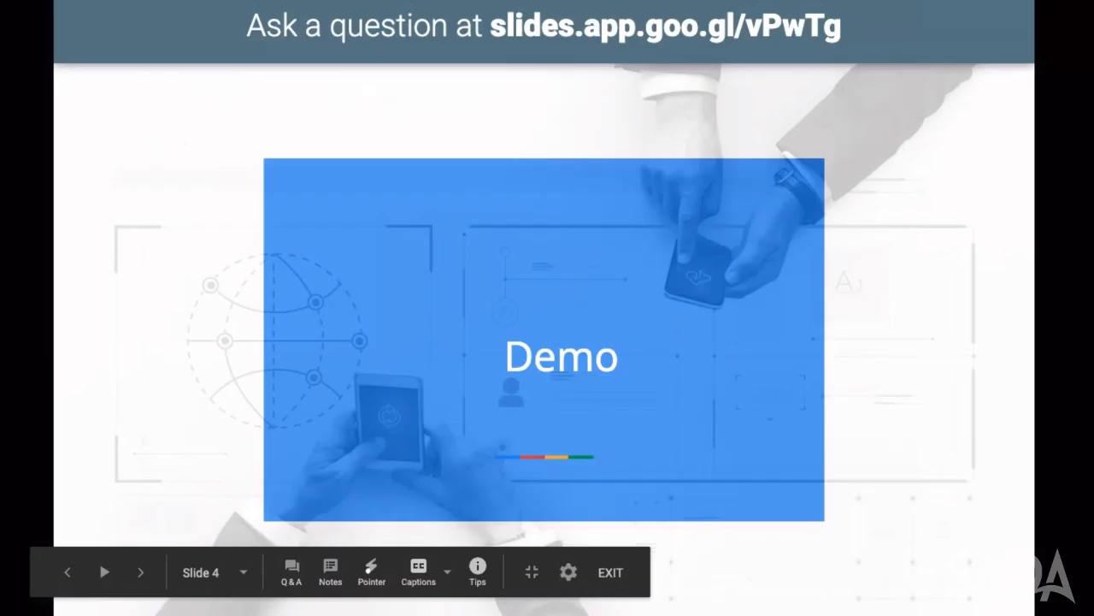
{"action": "left_click", "coordinate": [498, 294]}
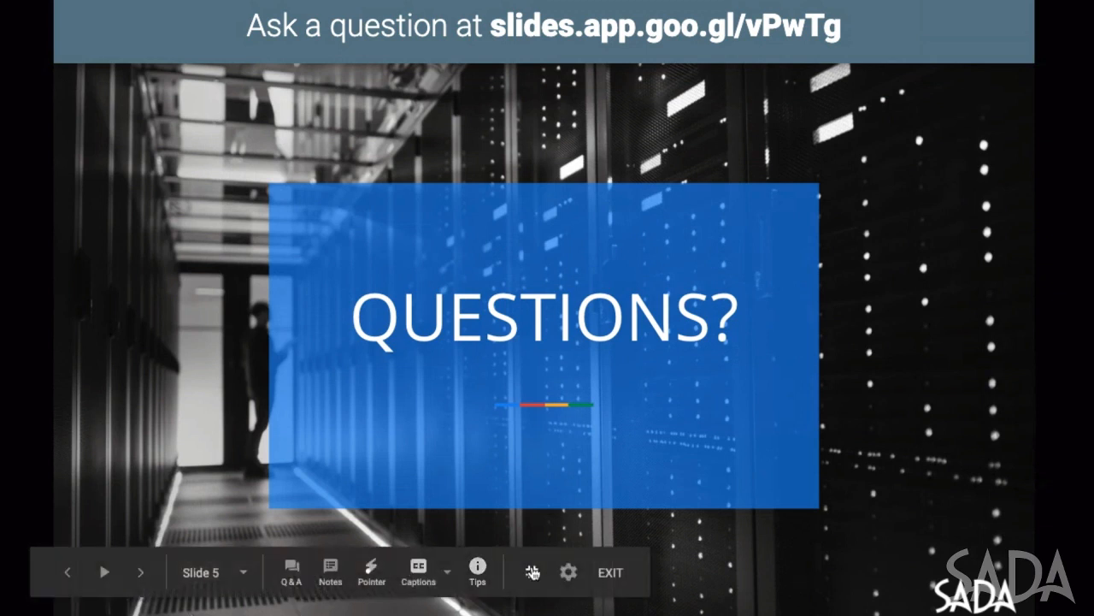
{"action": "mouse_move", "coordinate": [560, 599]}
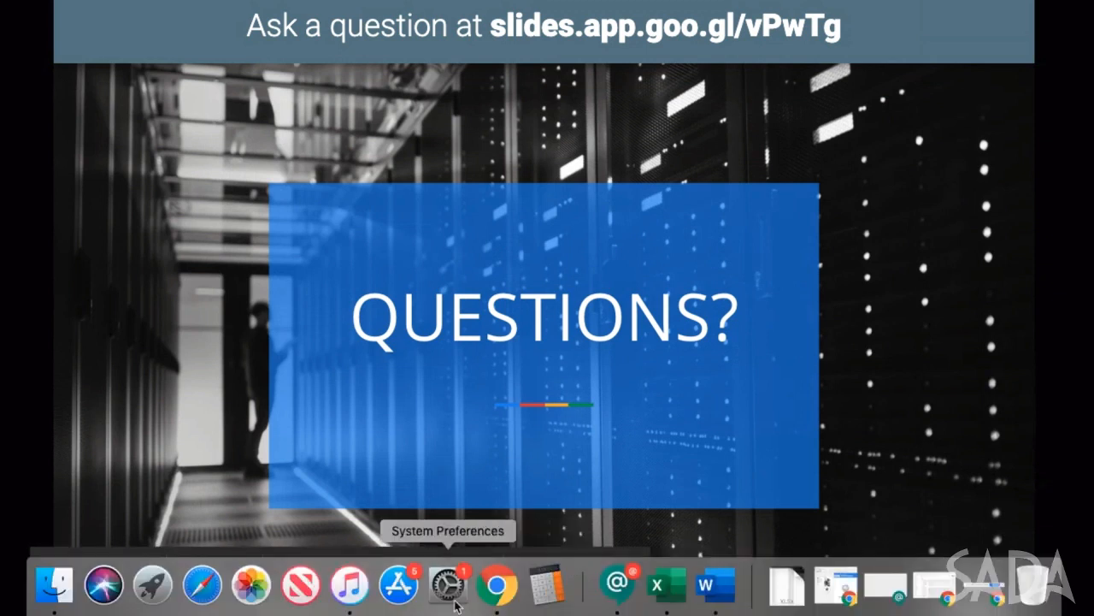
{"action": "left_click", "coordinate": [497, 585]}
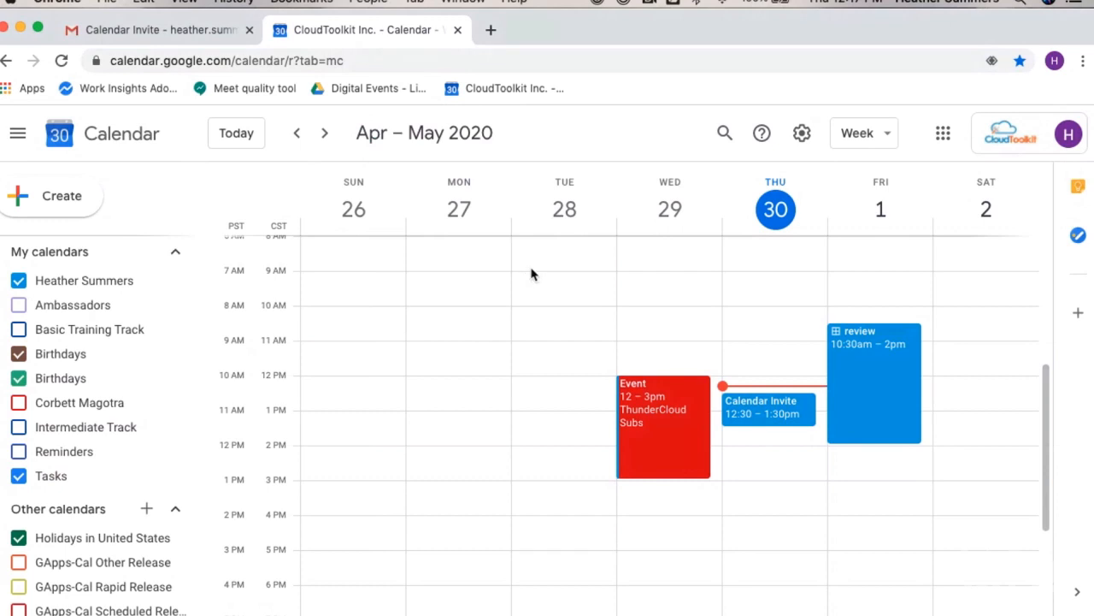
{"action": "left_click", "coordinate": [530, 268]}
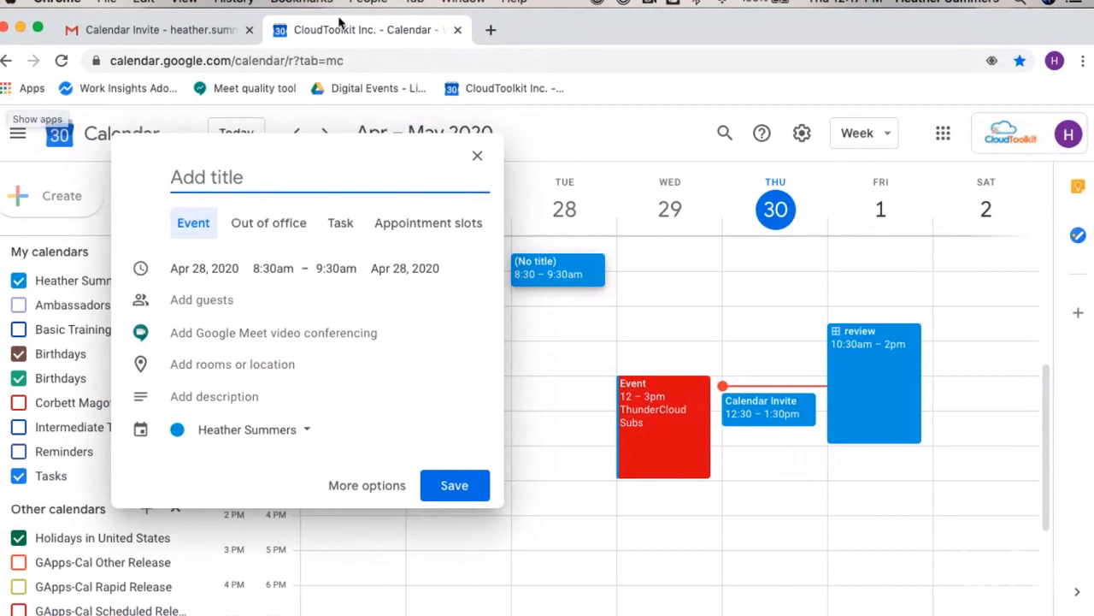
{"action": "left_click", "coordinate": [60, 154]}
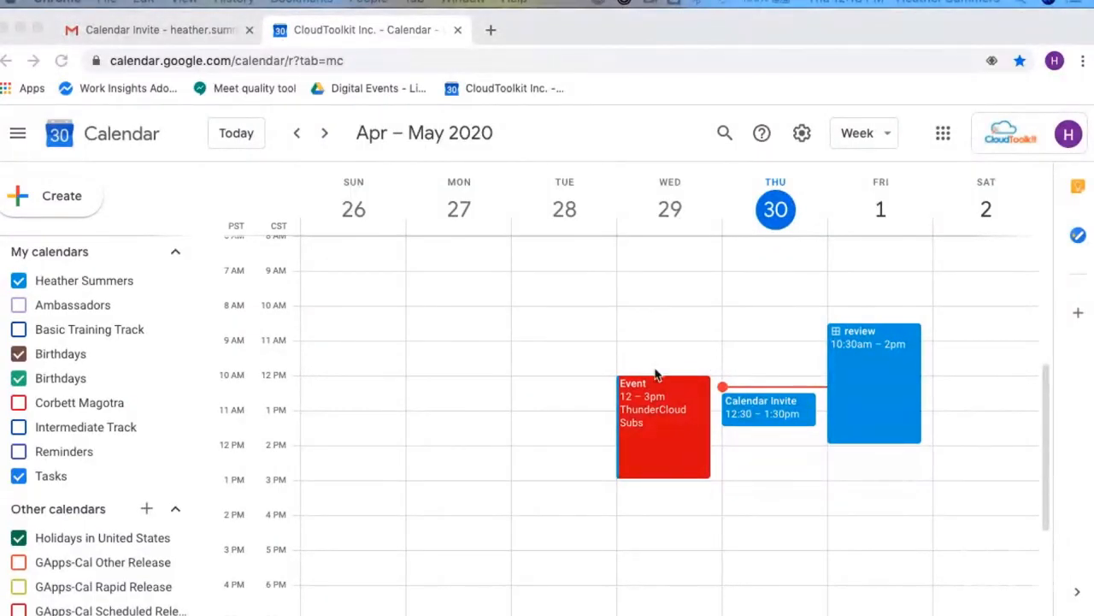
- Open the Apr 29 event for editing, examine its notification settings and types, and close it without changes
{"action": "left_click", "coordinate": [668, 443]}
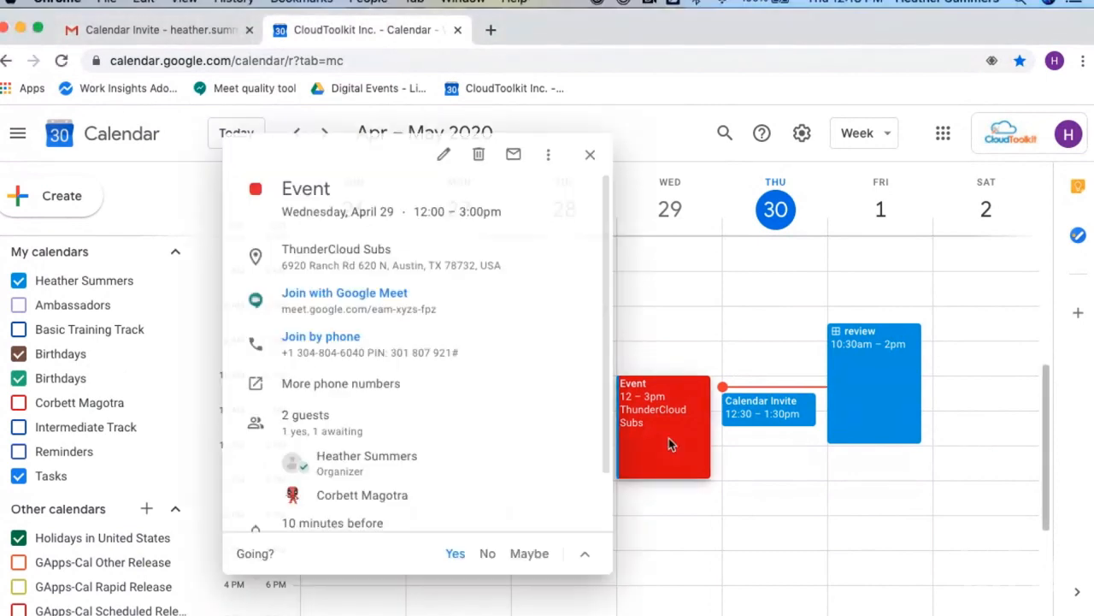
{"action": "scroll", "coordinate": [414, 366], "scroll_direction": "down", "scroll_amount": 2}
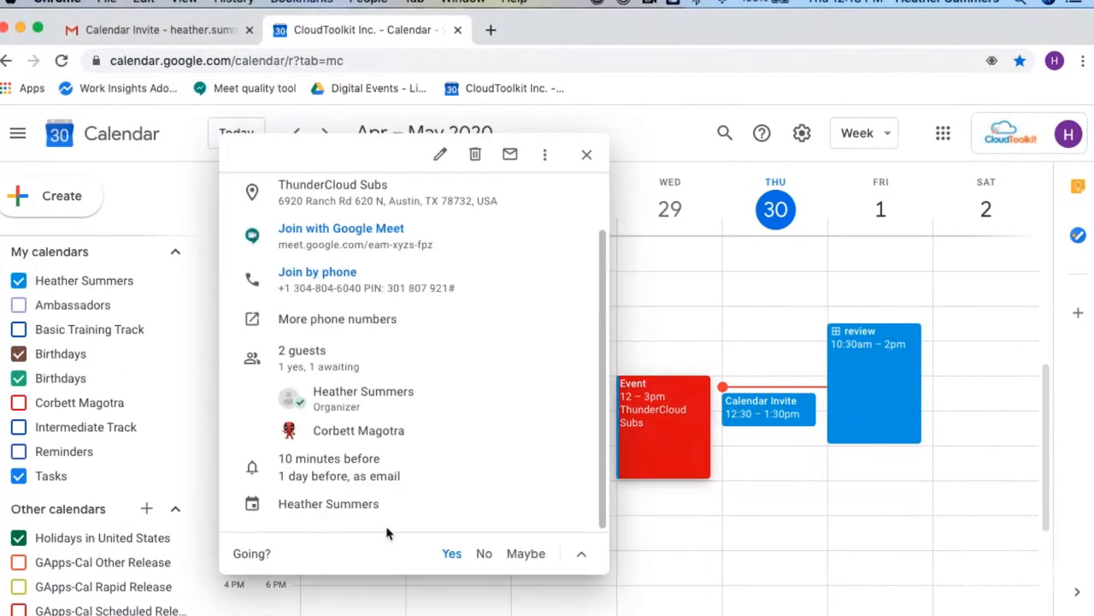
{"action": "left_click", "coordinate": [440, 155]}
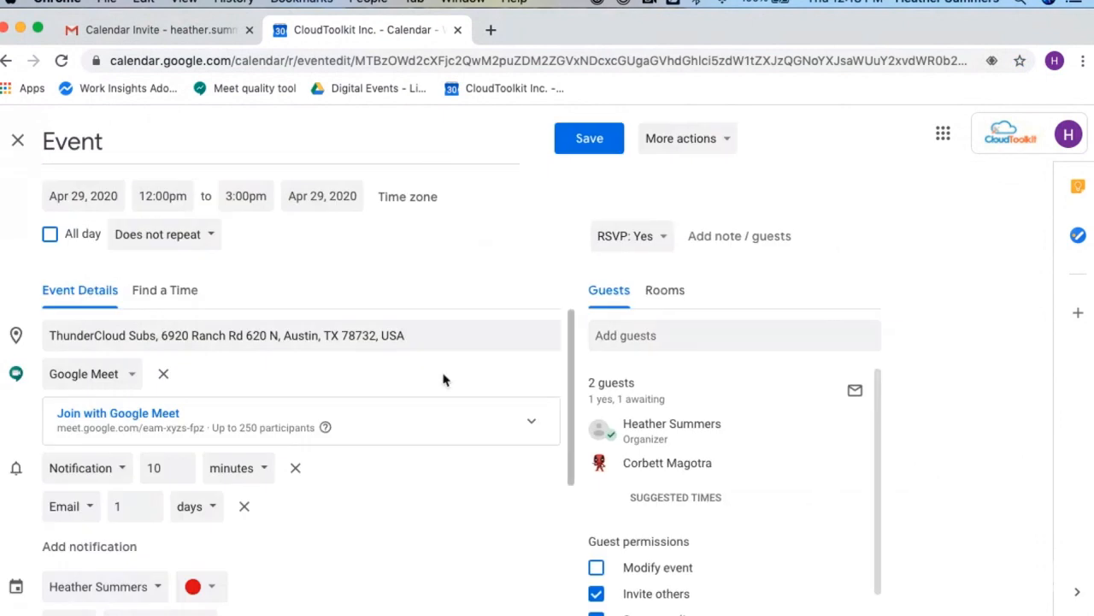
{"action": "scroll", "coordinate": [441, 381], "scroll_direction": "down", "scroll_amount": 5}
{"action": "scroll", "coordinate": [283, 354], "scroll_direction": "up", "scroll_amount": 3}
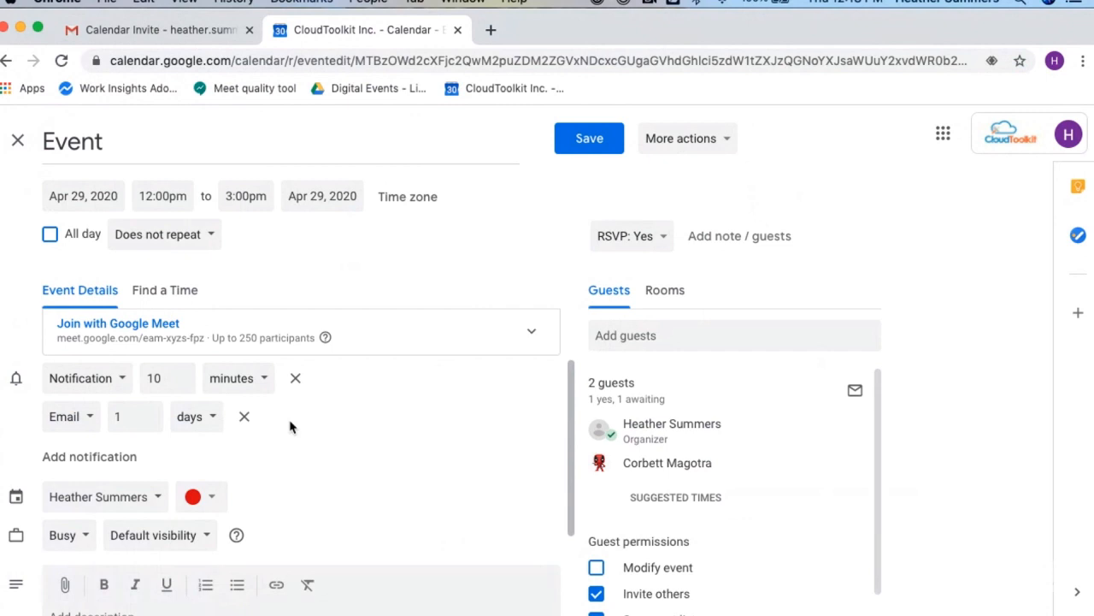
{"action": "left_click", "coordinate": [103, 383]}
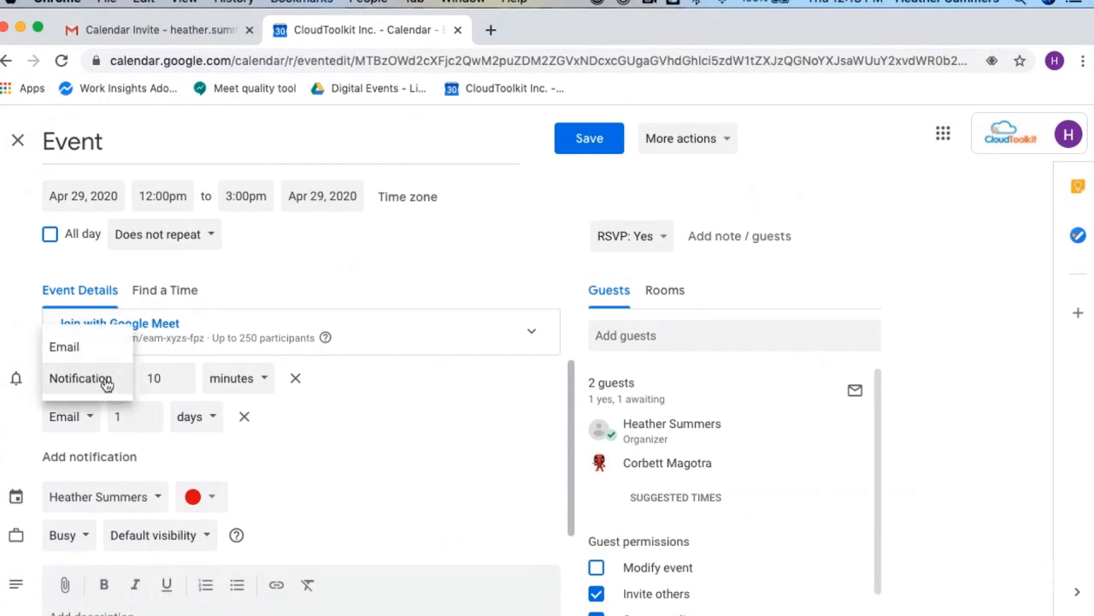
{"action": "left_click", "coordinate": [105, 385]}
{"action": "left_click", "coordinate": [17, 140]}
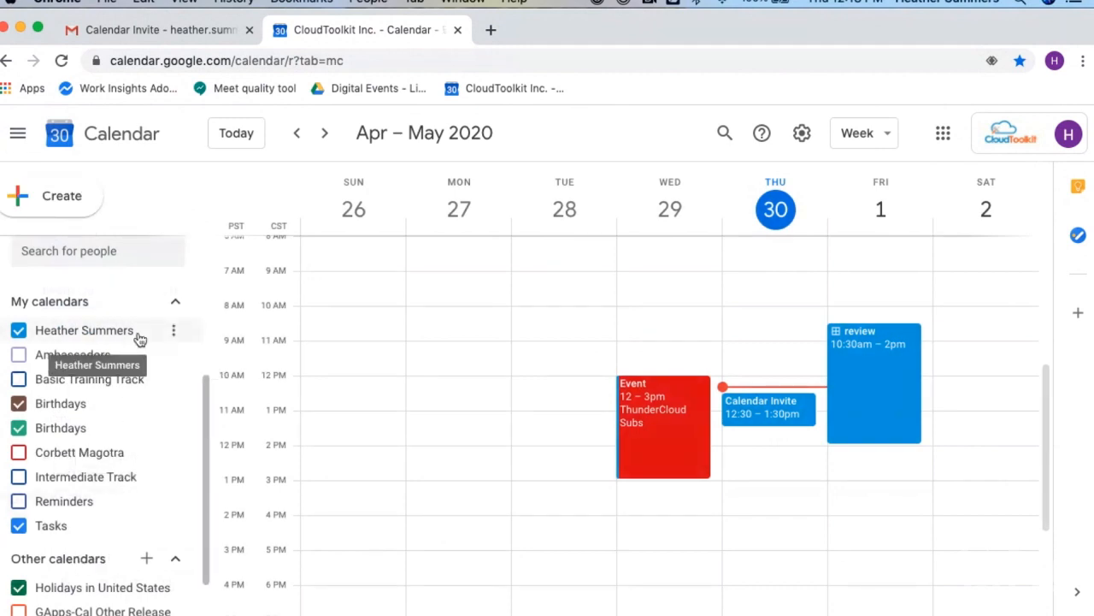
- Open the primary calendar's settings, examine its event, all-day and other notification options, and return to the week view
{"action": "left_click", "coordinate": [174, 331]}
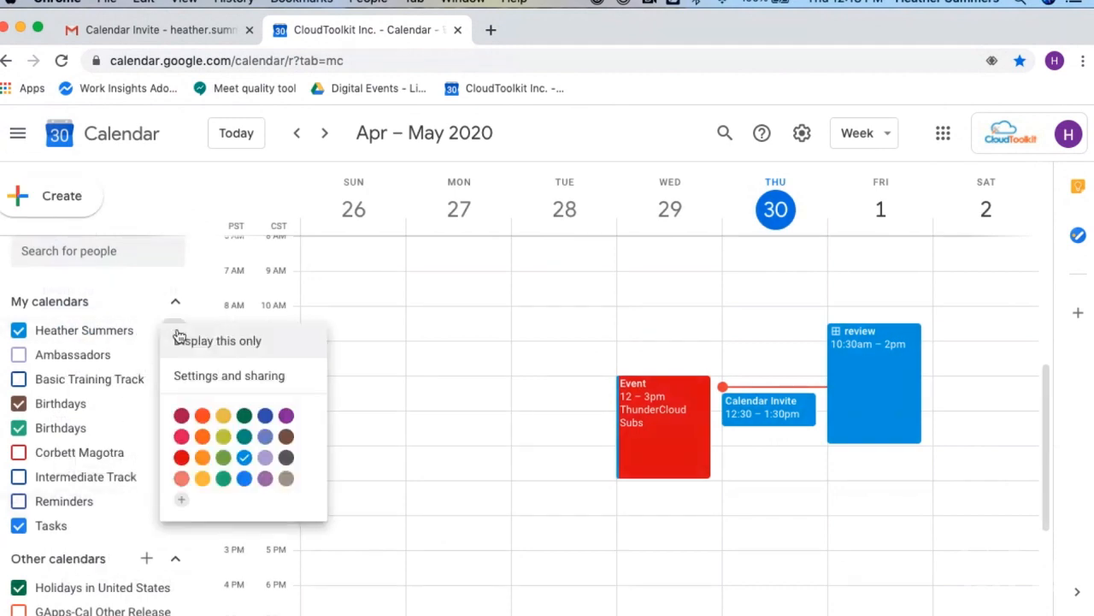
{"action": "left_click", "coordinate": [189, 376]}
{"action": "scroll", "coordinate": [472, 413], "scroll_direction": "down", "scroll_amount": 5}
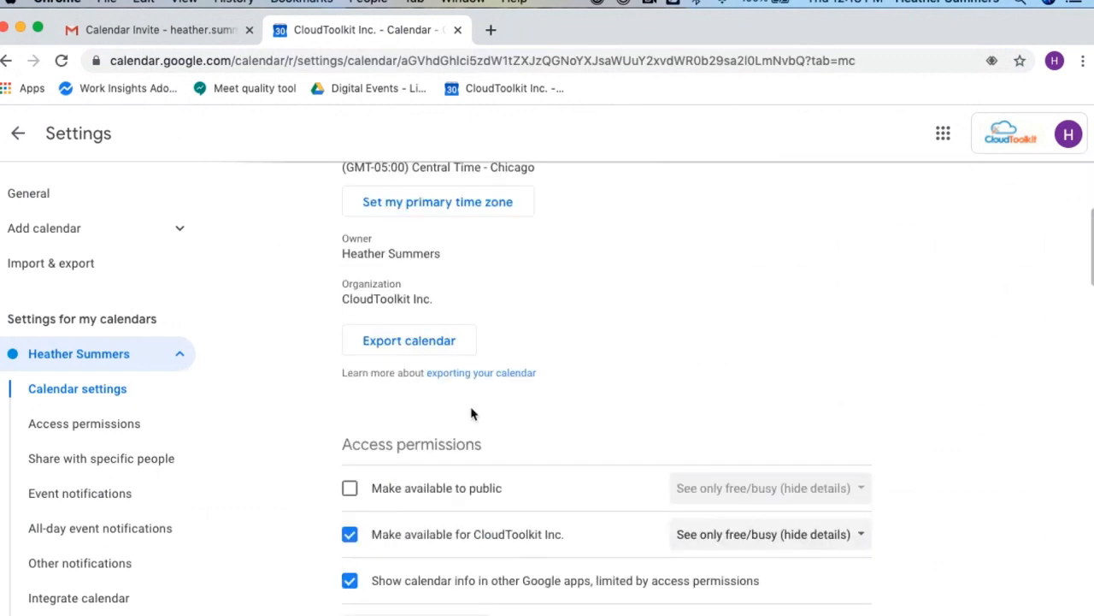
{"action": "scroll", "coordinate": [473, 414], "scroll_direction": "down", "scroll_amount": 10}
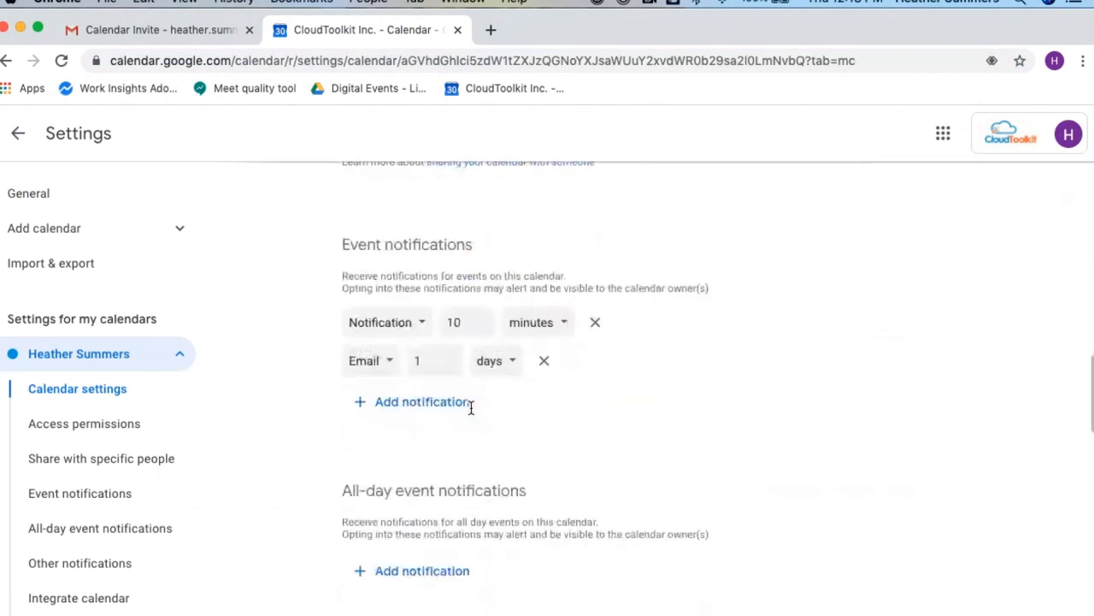
{"action": "scroll", "coordinate": [437, 411], "scroll_direction": "down", "scroll_amount": 5}
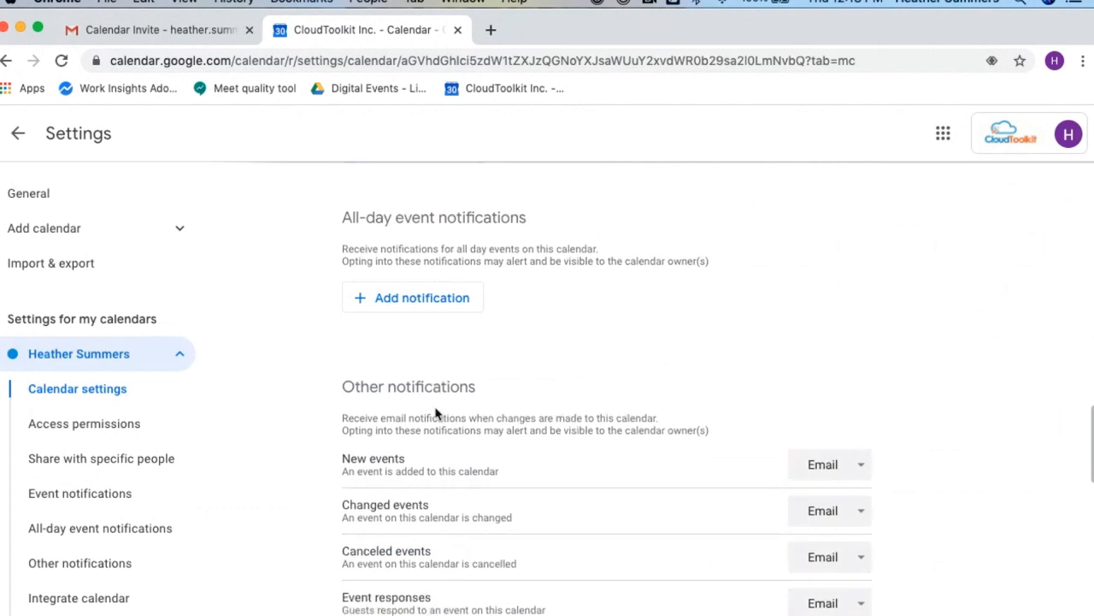
{"action": "scroll", "coordinate": [436, 414], "scroll_direction": "down", "scroll_amount": 14}
{"action": "scroll", "coordinate": [436, 414], "scroll_direction": "up", "scroll_amount": 15}
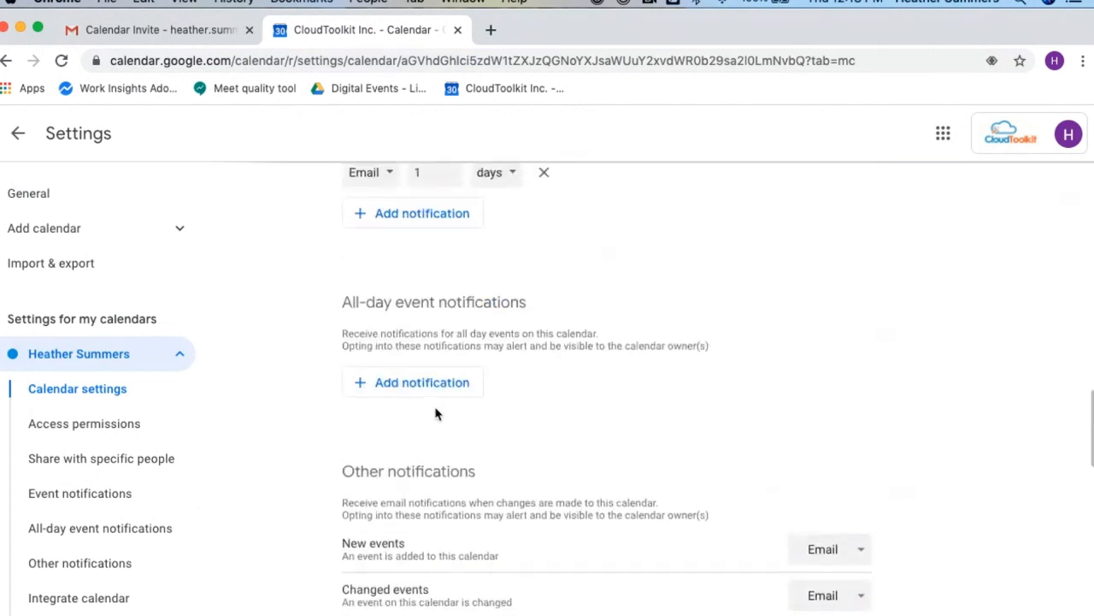
{"action": "scroll", "coordinate": [435, 414], "scroll_direction": "up", "scroll_amount": 4}
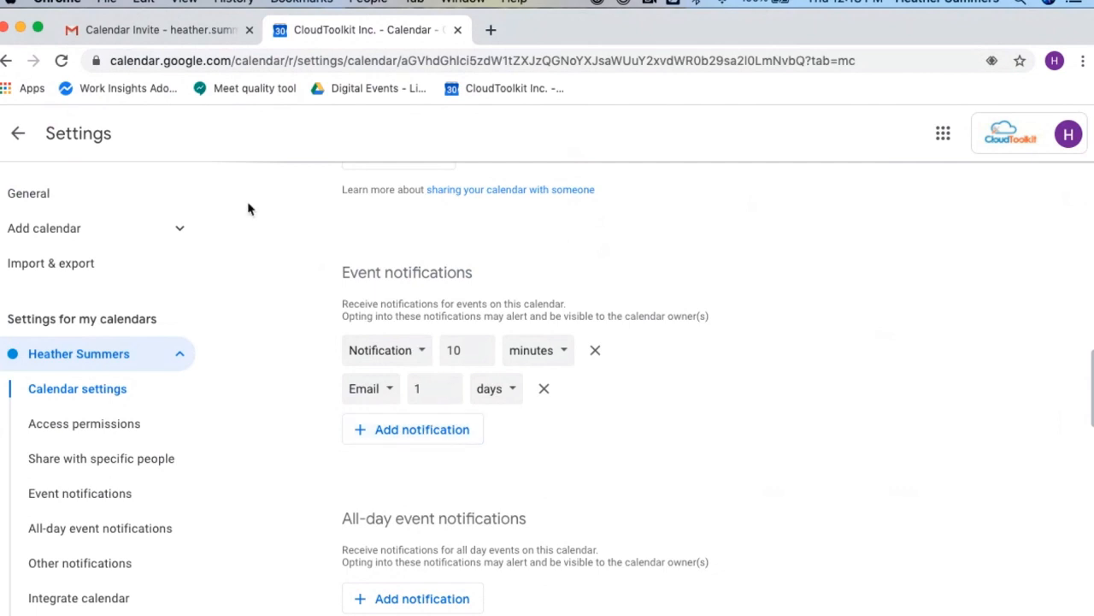
{"action": "left_click", "coordinate": [15, 137]}
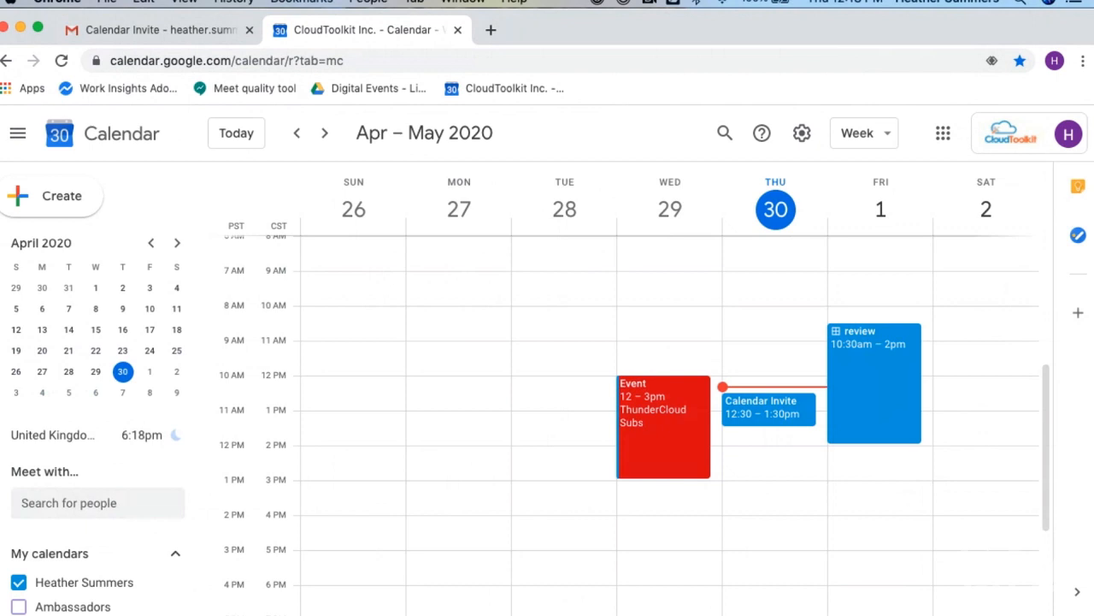
{"action": "left_click", "coordinate": [659, 449]}
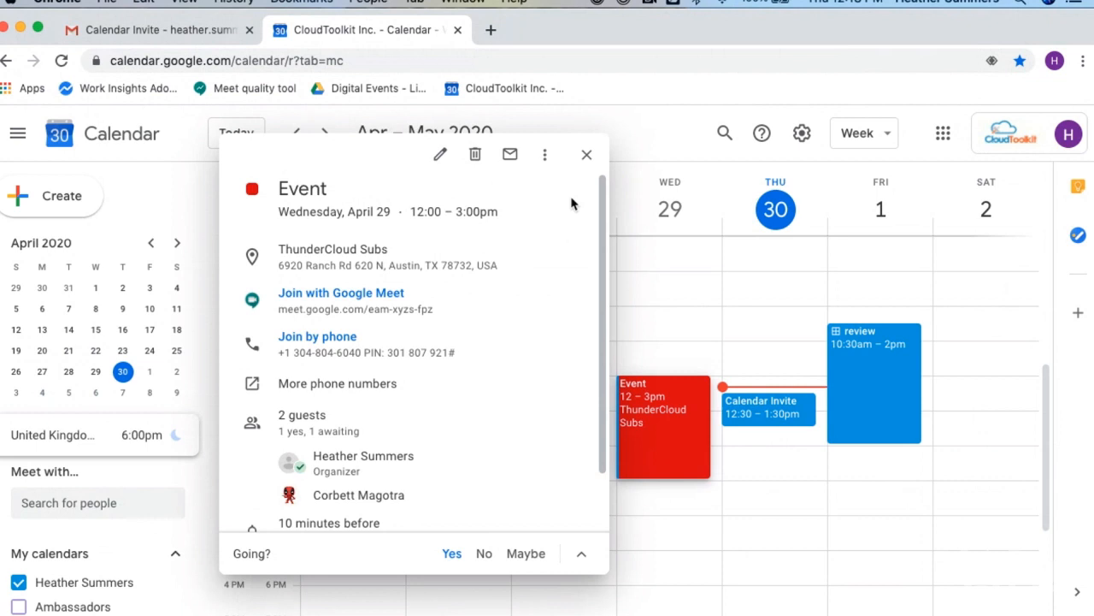
{"action": "left_click", "coordinate": [510, 154]}
{"action": "left_click", "coordinate": [369, 332]}
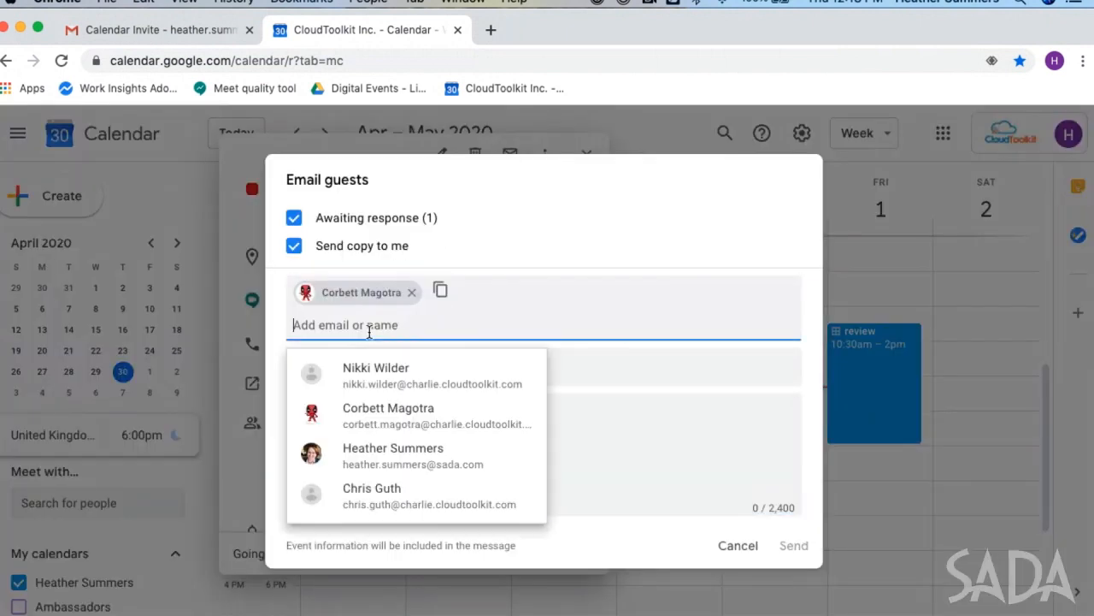
{"action": "left_click", "coordinate": [393, 380]}
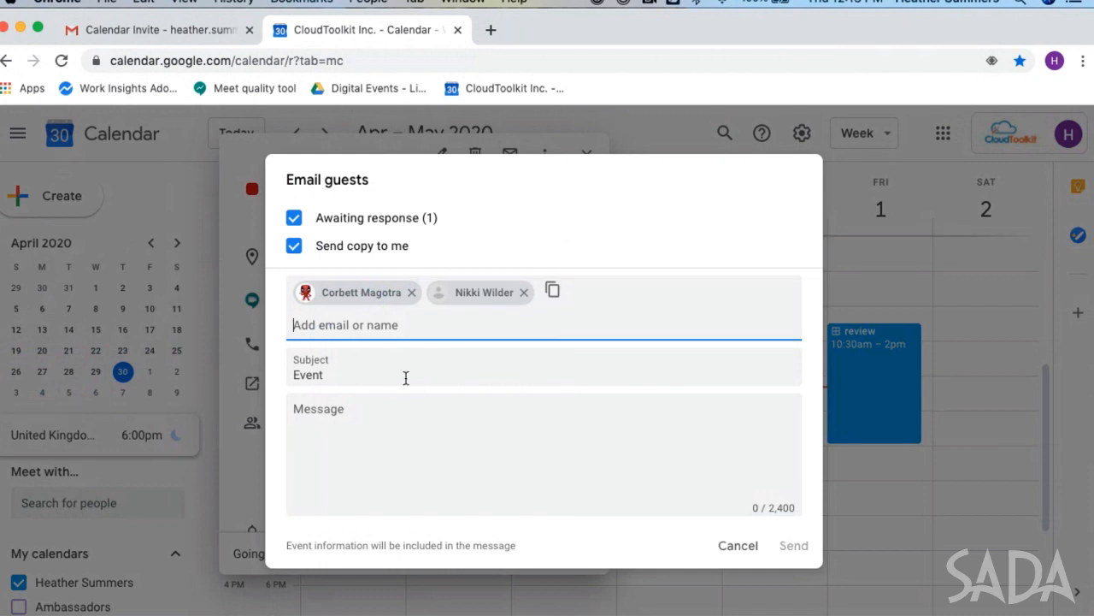
{"action": "left_click", "coordinate": [736, 551]}
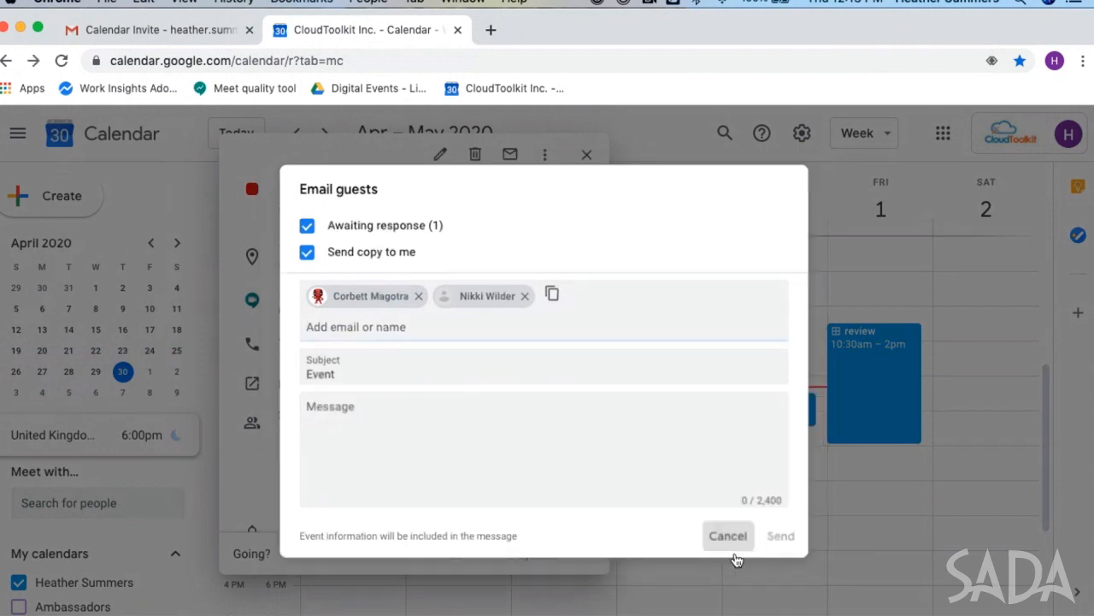
{"action": "left_click", "coordinate": [440, 154]}
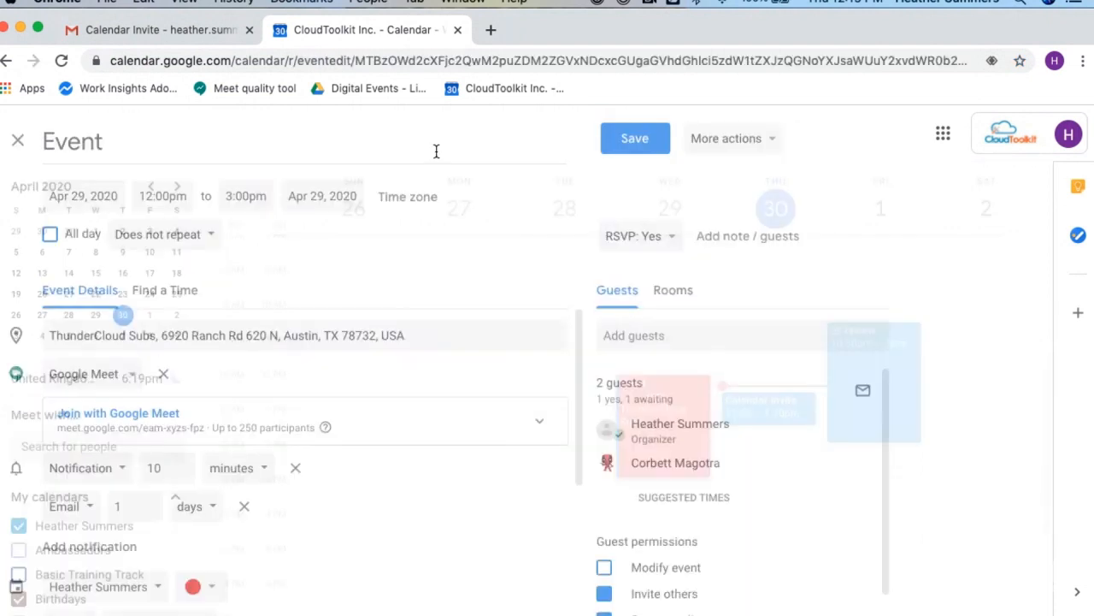
{"action": "left_click", "coordinate": [17, 141]}
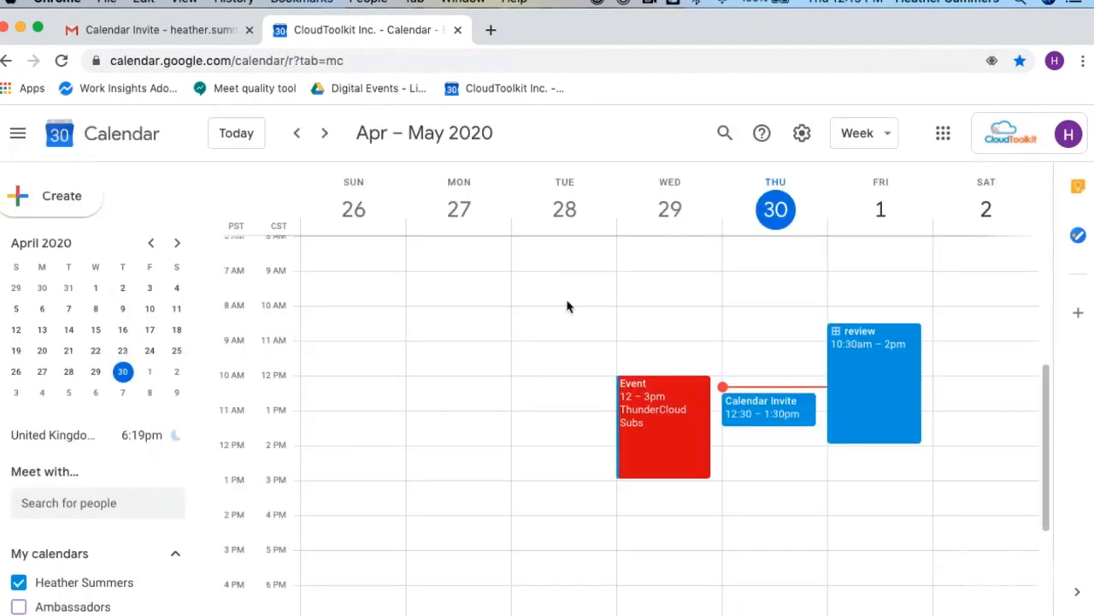
- Add a third guest to the Apr 29 event, save it, and send the invitation email to the new guest
{"action": "left_click", "coordinate": [677, 445]}
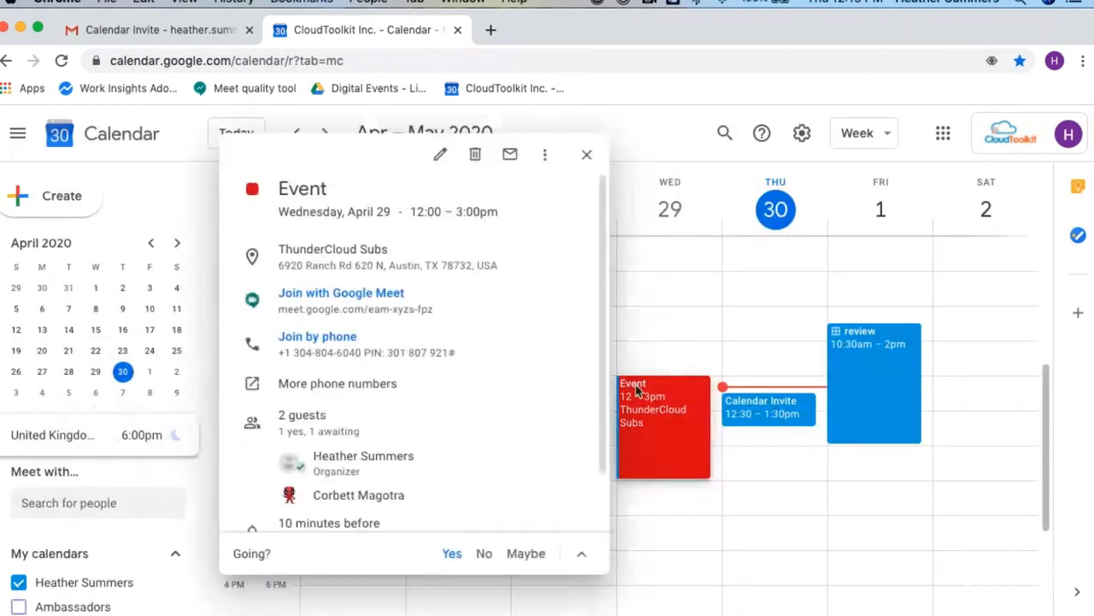
{"action": "left_click", "coordinate": [440, 157]}
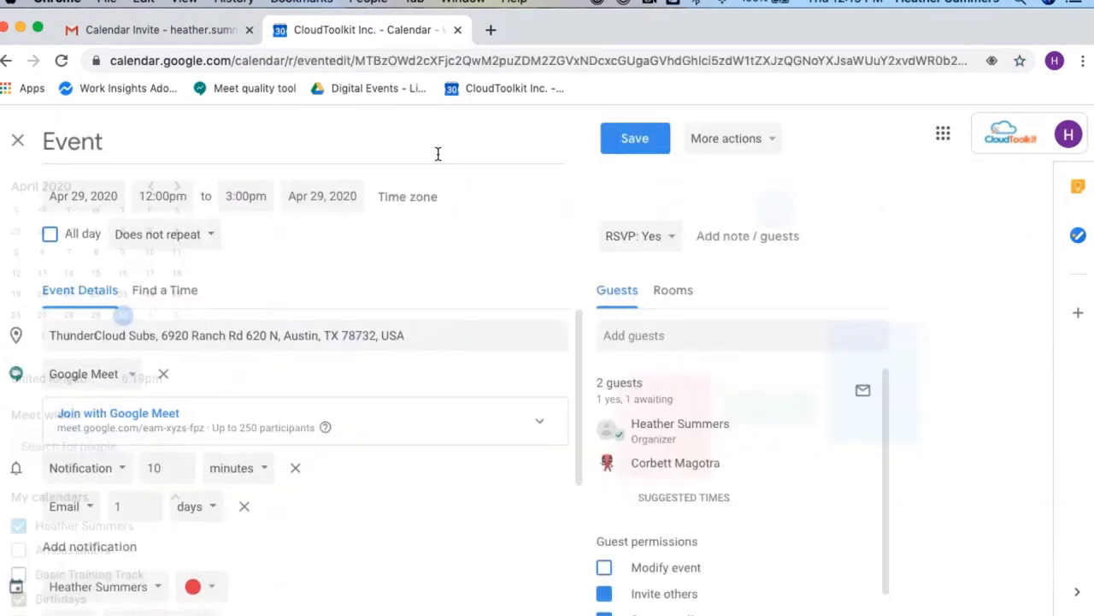
{"action": "left_click", "coordinate": [656, 336]}
{"action": "type", "text": "nik"}
{"action": "key", "text": "Return"}
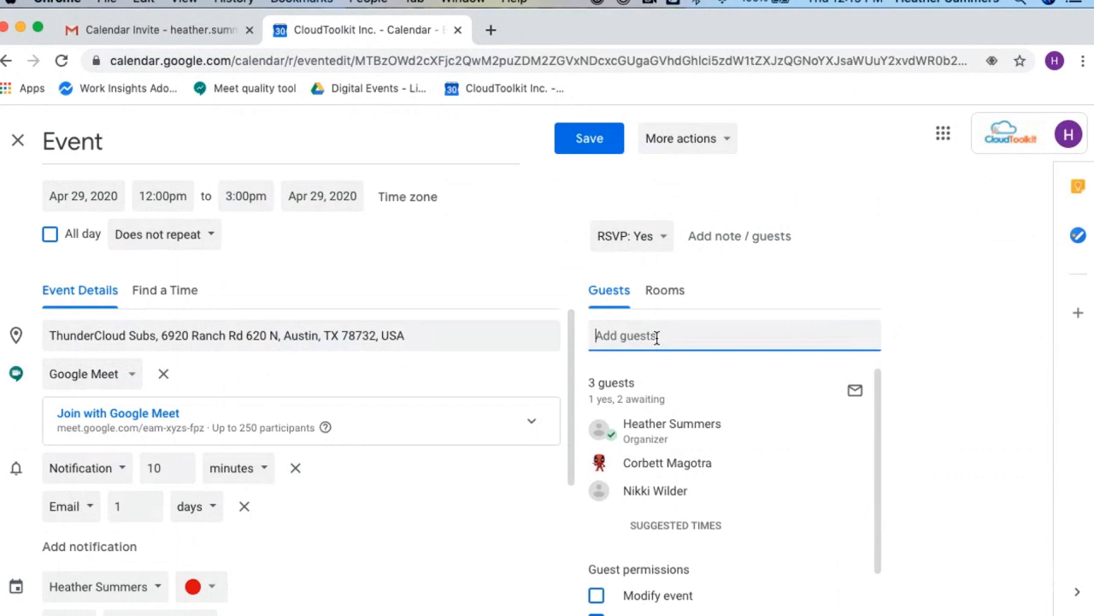
{"action": "left_click", "coordinate": [601, 143]}
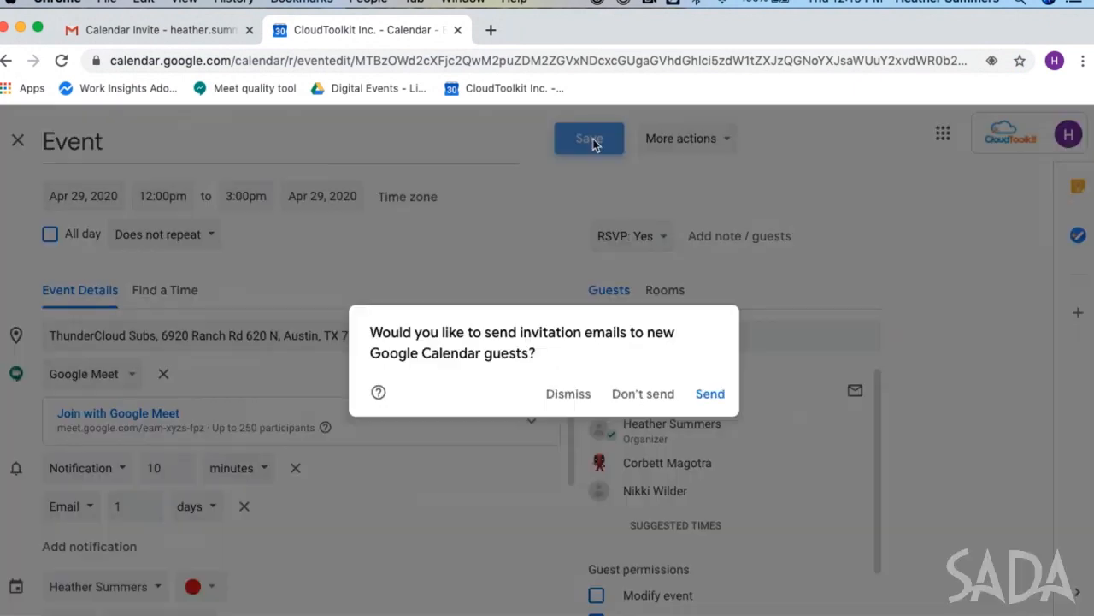
{"action": "left_click", "coordinate": [707, 394]}
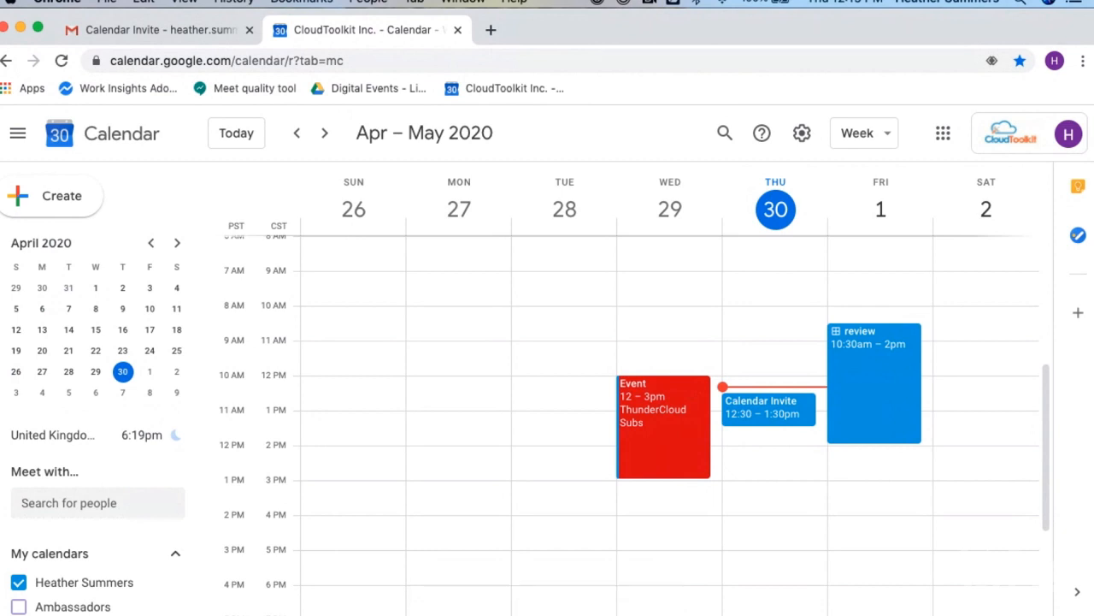
- View the Google Meet home page in a new tab, close it, and dismiss the Calendar Invite reminder
{"action": "left_click", "coordinate": [492, 31]}
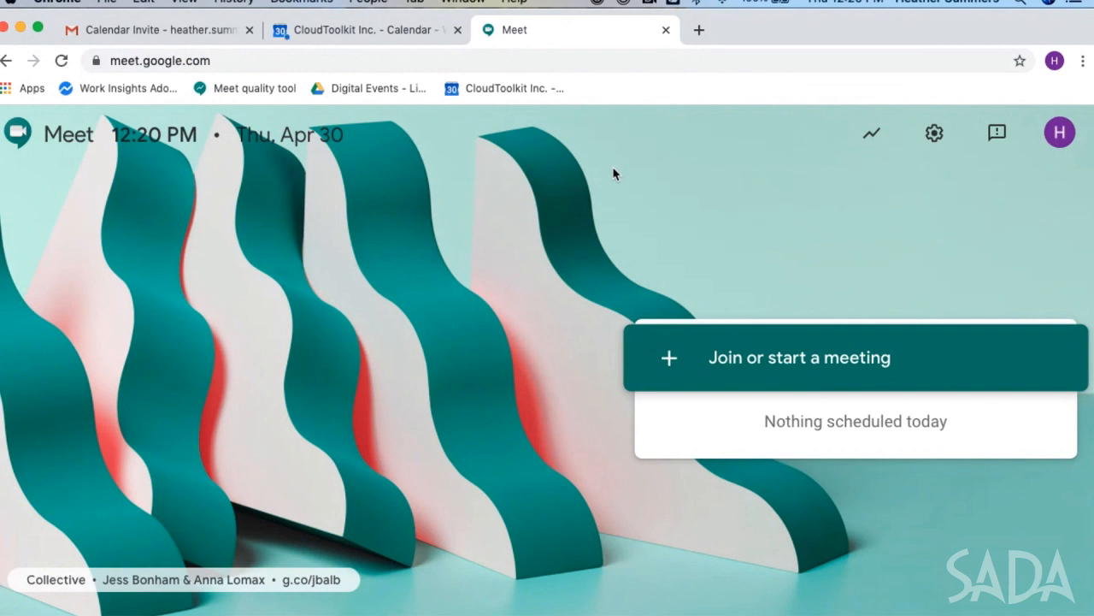
{"action": "left_click", "coordinate": [666, 31]}
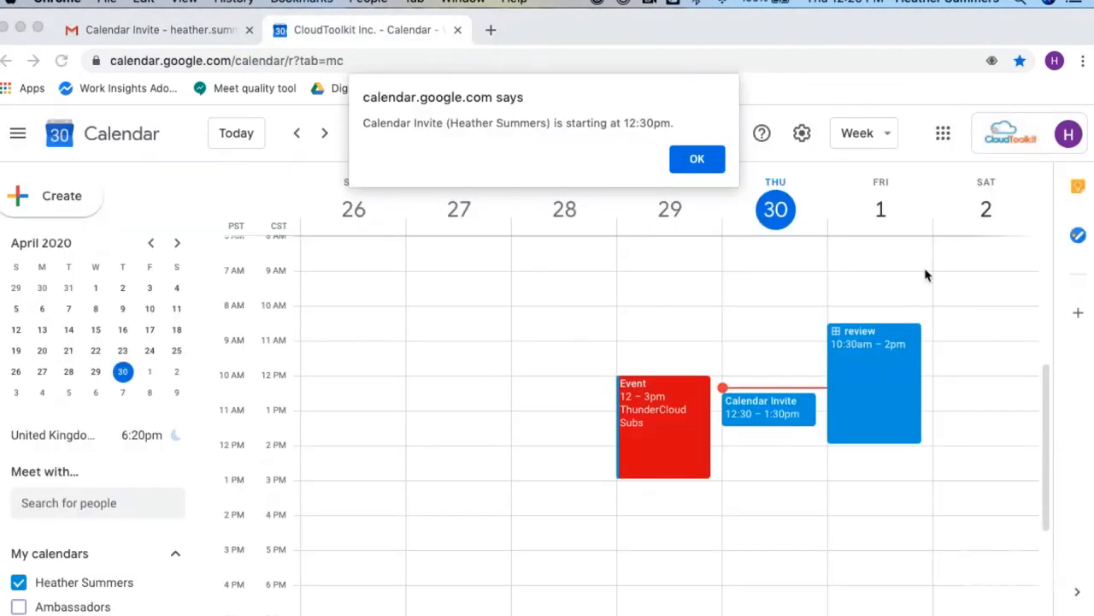
{"action": "left_click", "coordinate": [697, 161]}
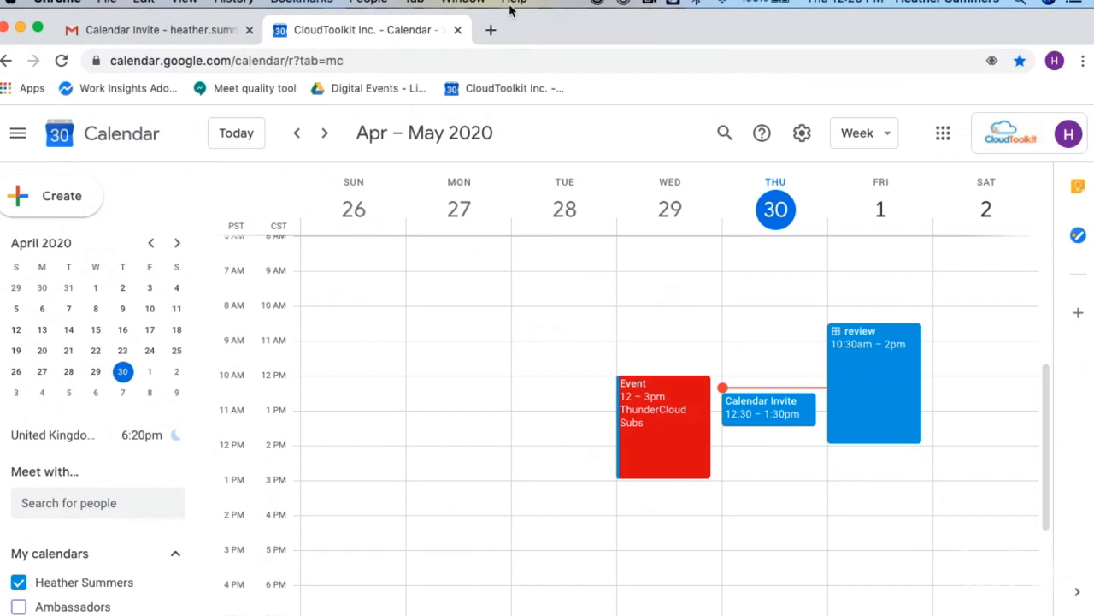
- Open meet.google.com in a new browser tab
{"action": "left_click", "coordinate": [491, 29]}
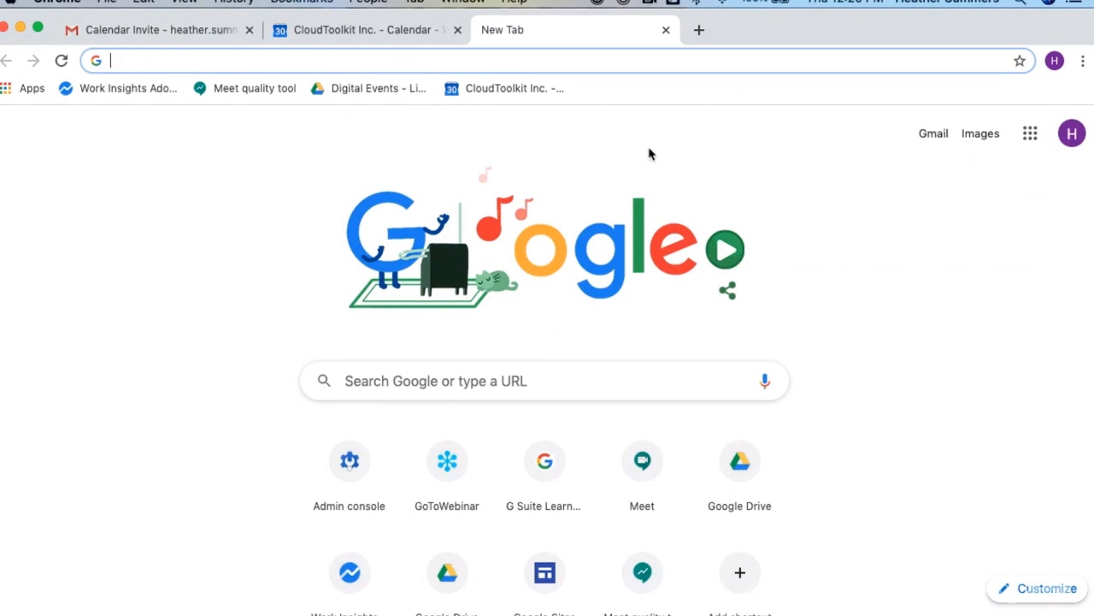
{"action": "type", "text": "mwe"}
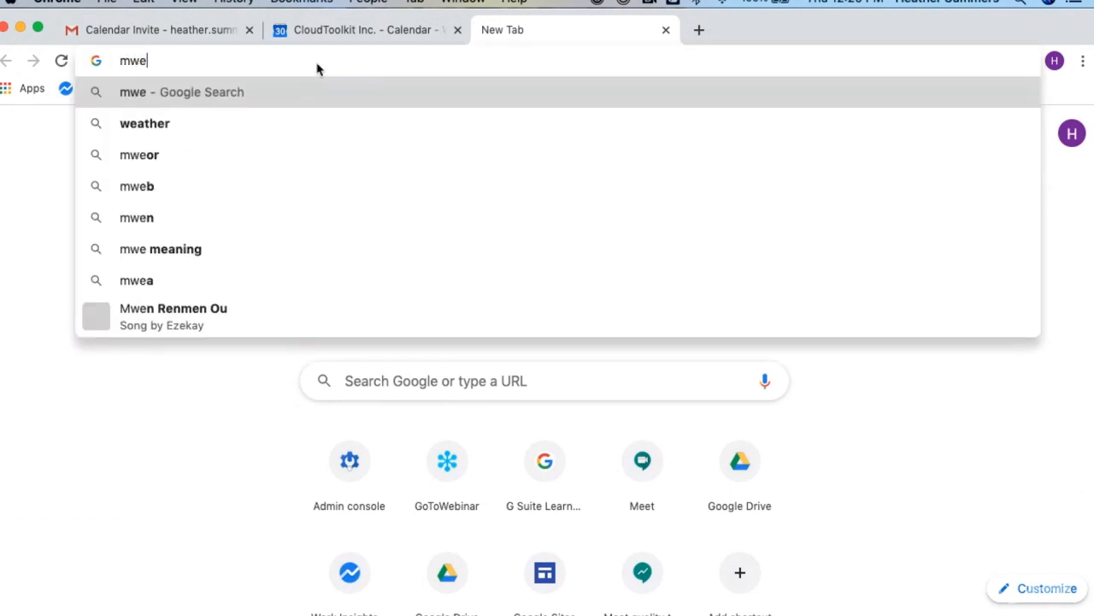
{"action": "key", "text": "BackSpace"}
{"action": "key", "text": "BackSpace"}
{"action": "type", "text": "eet."}
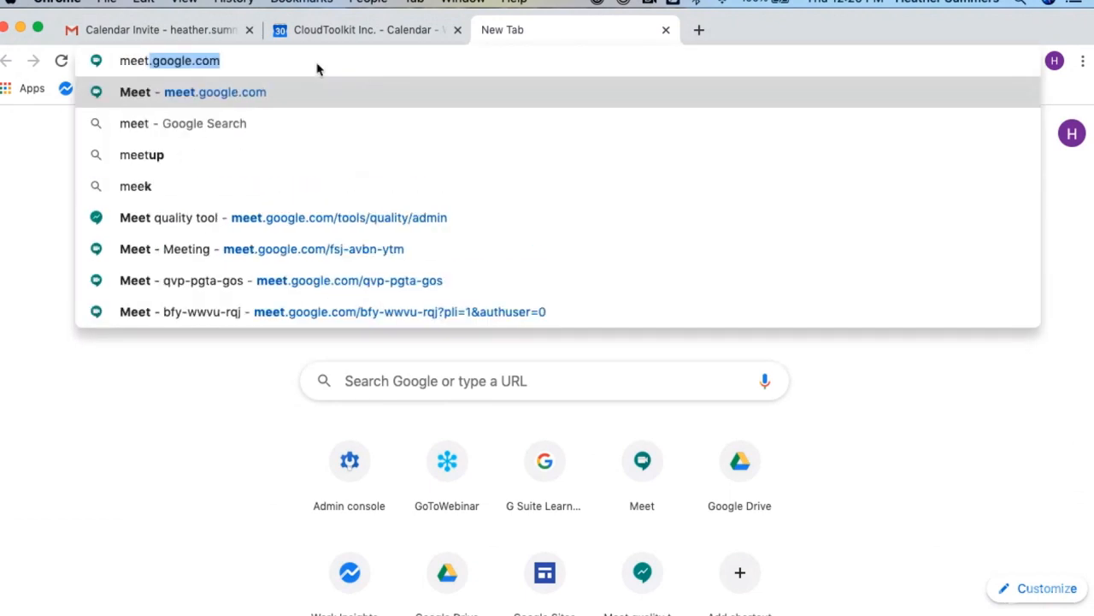
{"action": "key", "text": "Return"}
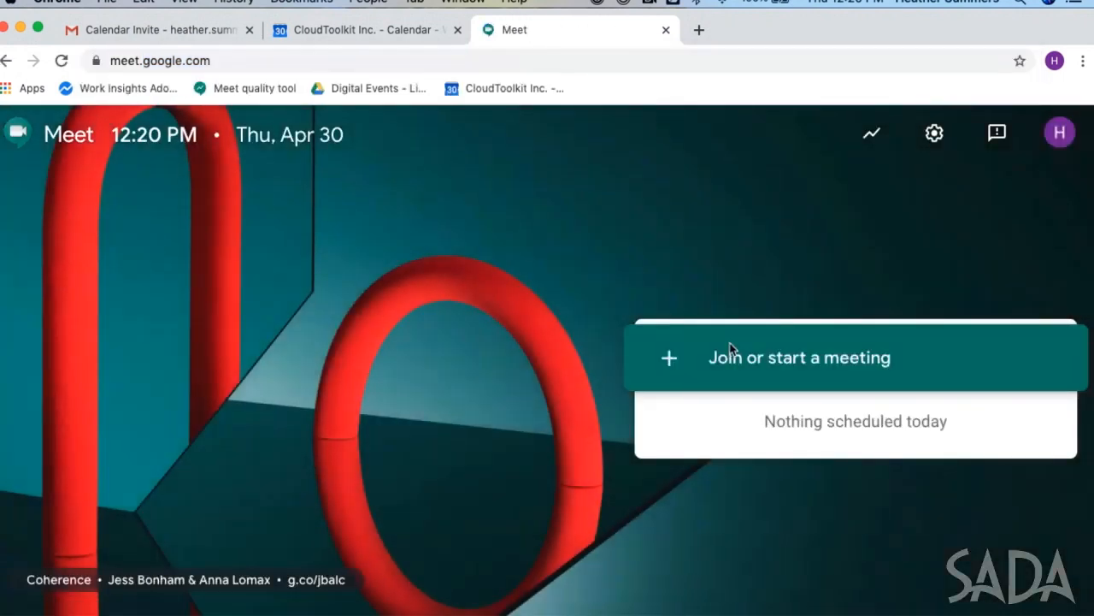
- Start a meeting with the nickname "boohoo" and join it
{"action": "left_click", "coordinate": [728, 357]}
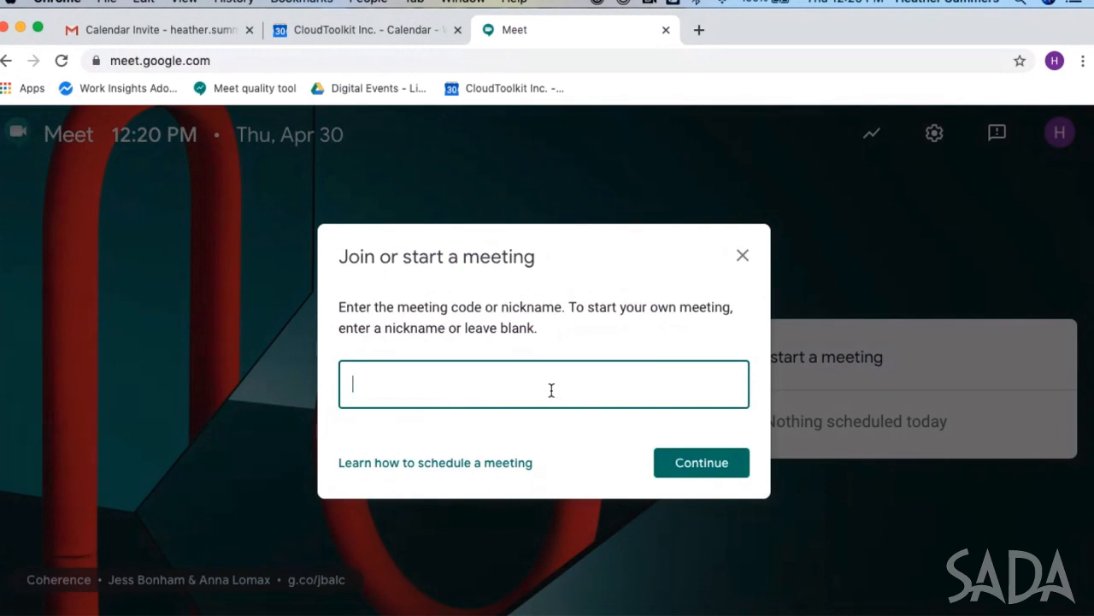
{"action": "type", "text": "boohoo"}
{"action": "key", "text": "Return"}
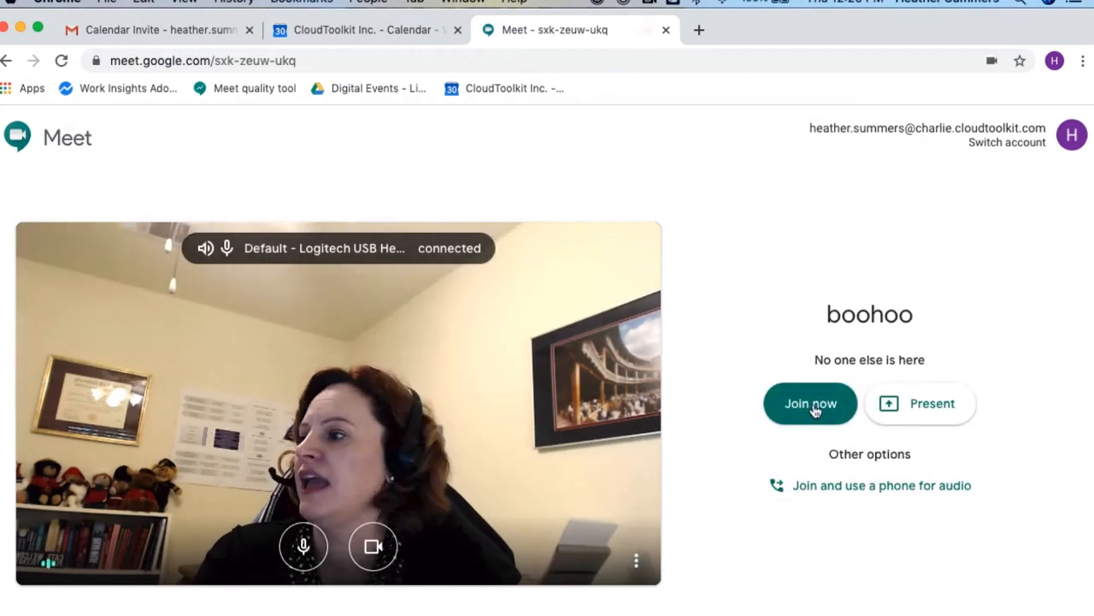
{"action": "left_click", "coordinate": [812, 405]}
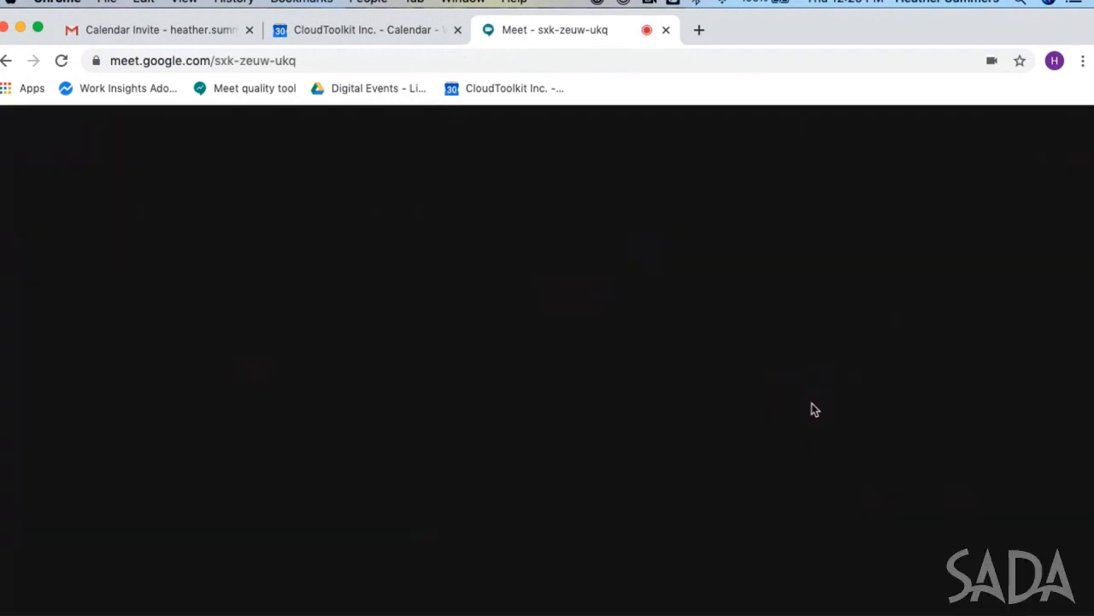
- Highlight the meeting's web address, dismiss its joining information, and leave the meeting to return to Google Calendar
{"action": "left_click", "coordinate": [270, 61]}
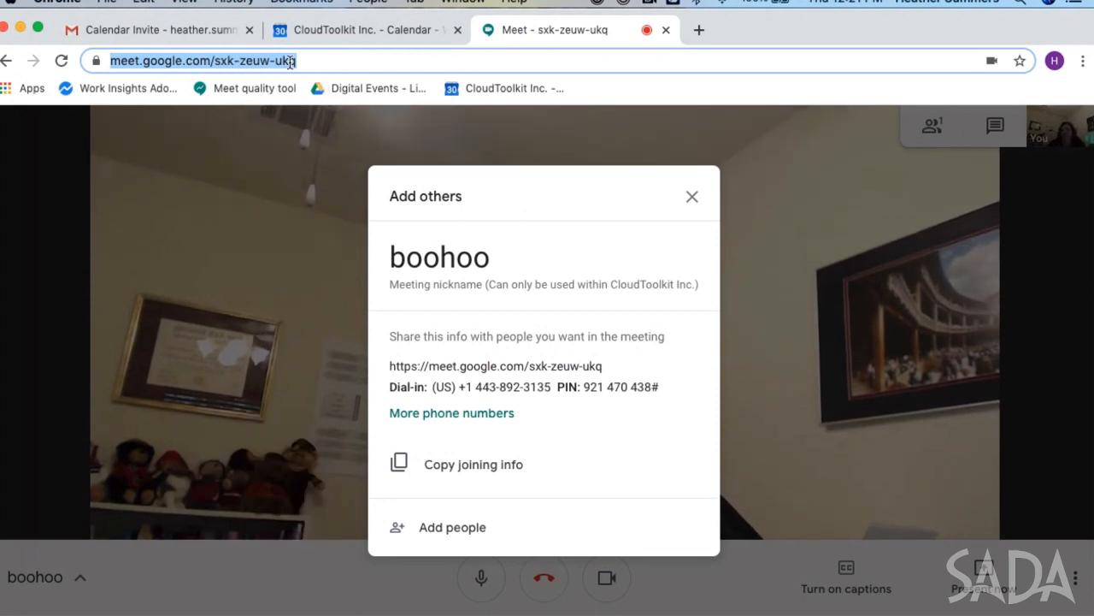
{"action": "left_click", "coordinate": [692, 195]}
{"action": "left_click", "coordinate": [666, 30]}
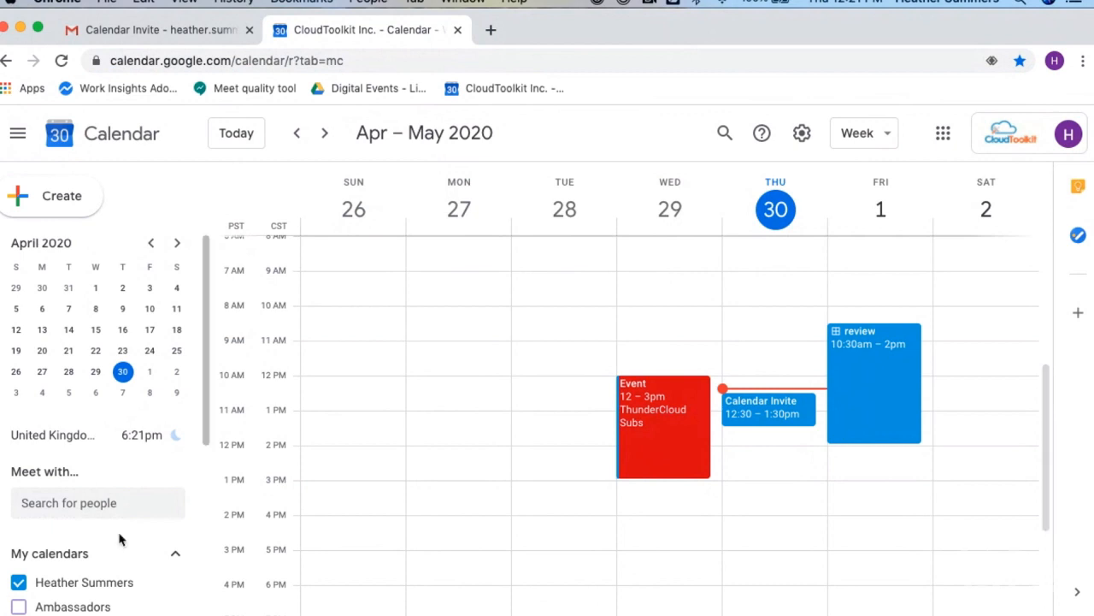
- Open the primary calendar's settings and review its access permissions, event notifications, all-day event notifications and other notifications
{"action": "scroll", "coordinate": [120, 521], "scroll_direction": "down", "scroll_amount": 4}
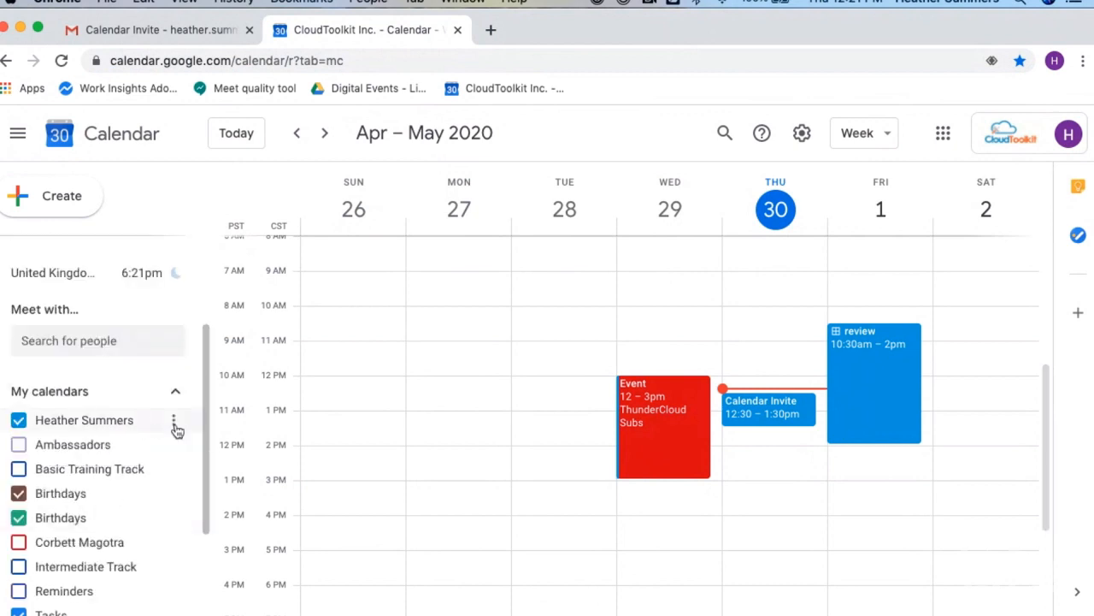
{"action": "left_click", "coordinate": [173, 421]}
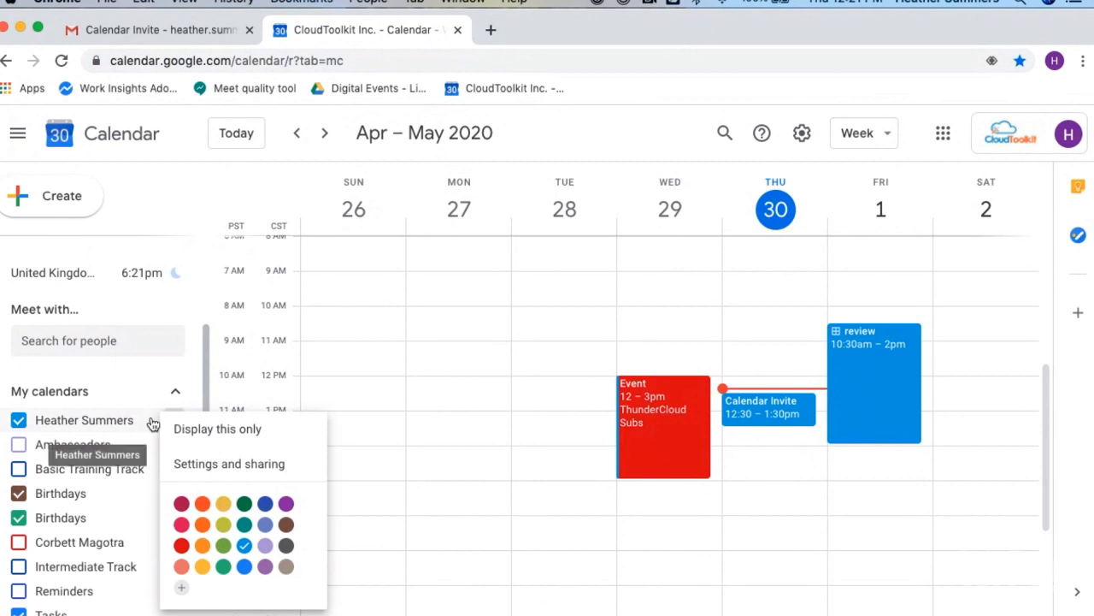
{"action": "left_click", "coordinate": [195, 464]}
{"action": "scroll", "coordinate": [523, 391], "scroll_direction": "down", "scroll_amount": 13}
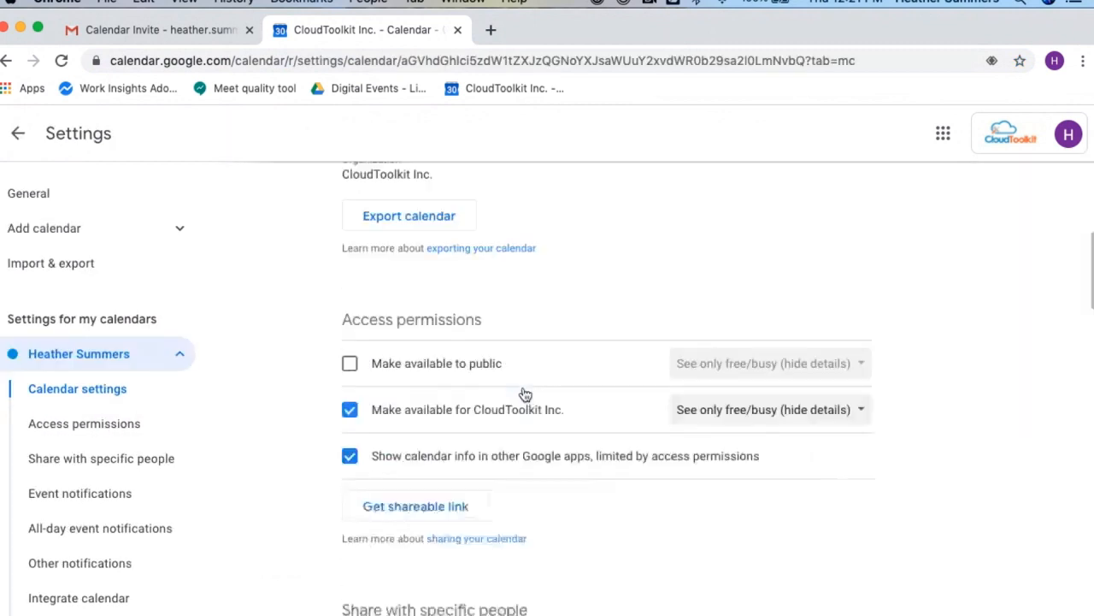
{"action": "scroll", "coordinate": [525, 393], "scroll_direction": "down", "scroll_amount": 1}
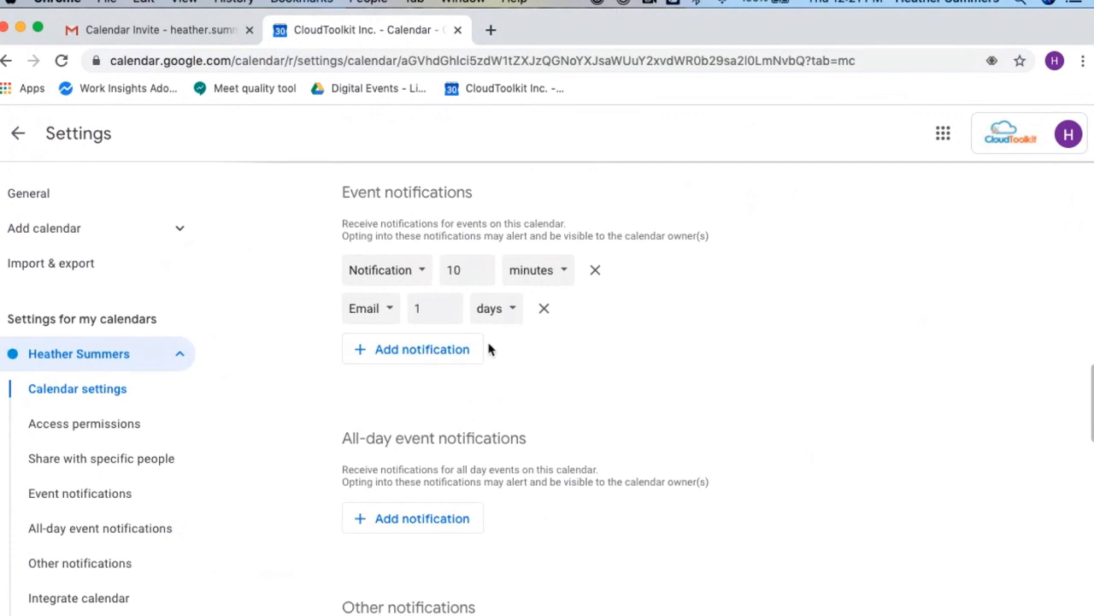
{"action": "scroll", "coordinate": [489, 349], "scroll_direction": "down", "scroll_amount": 5}
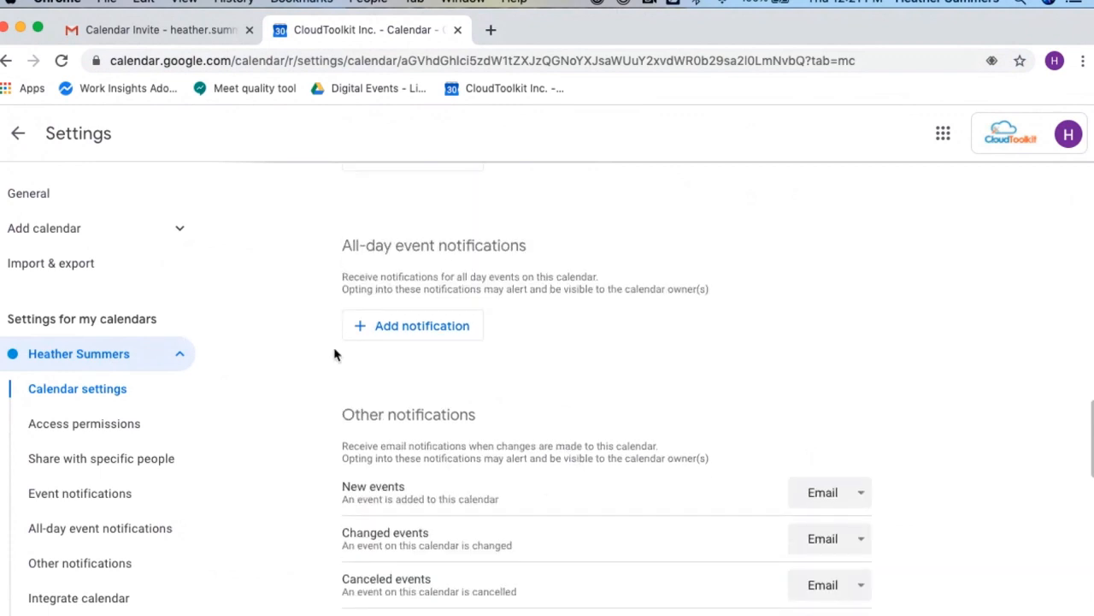
{"action": "scroll", "coordinate": [567, 354], "scroll_direction": "down", "scroll_amount": 4}
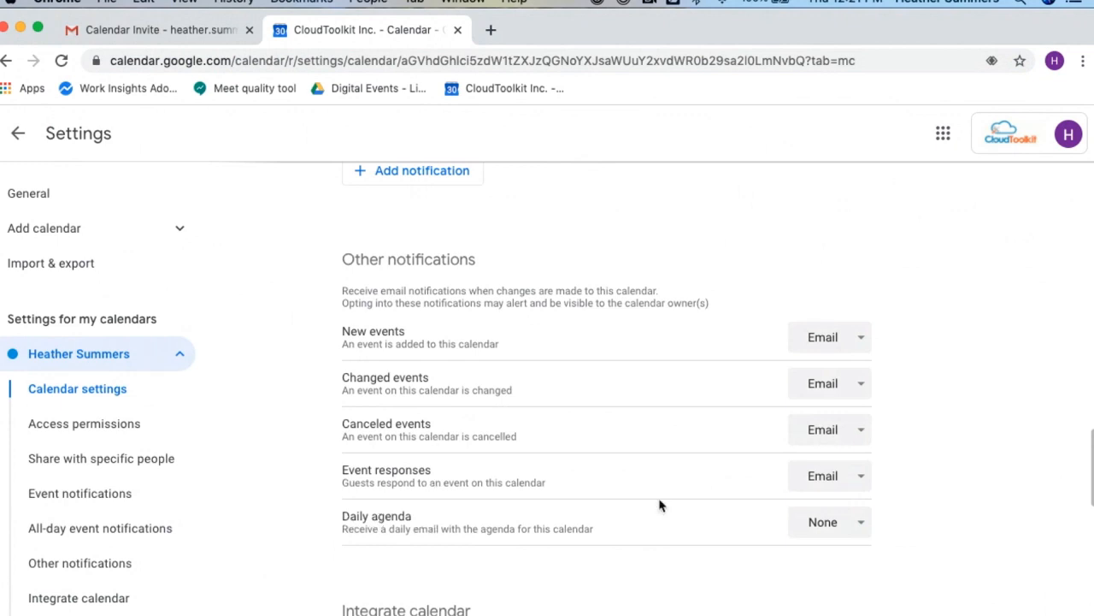
- View the Daily agenda email options without changing them, and return to the week view
{"action": "left_click", "coordinate": [831, 533]}
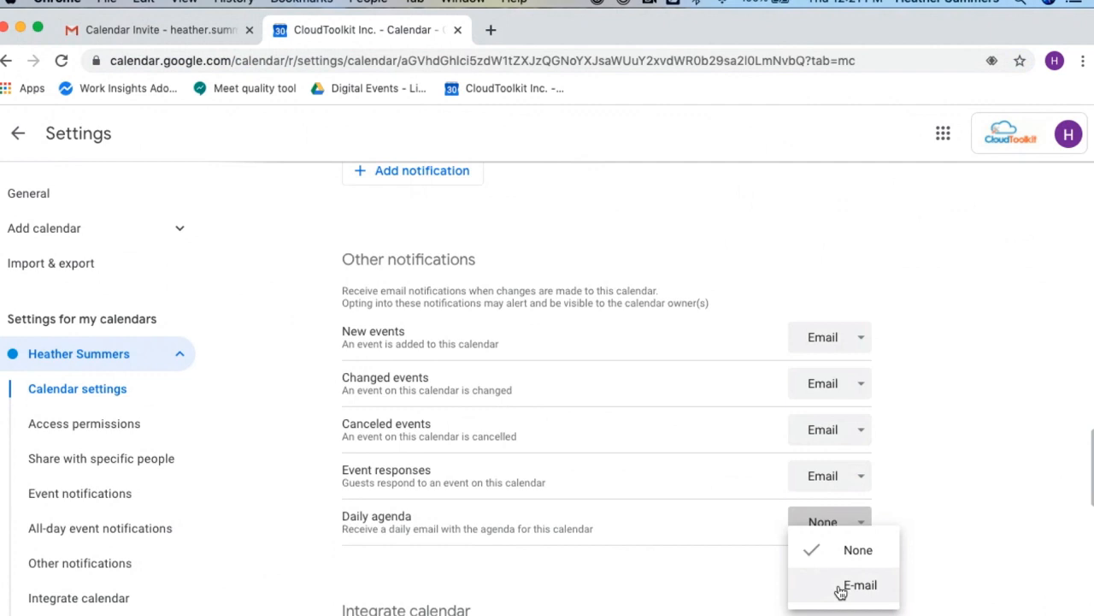
{"action": "left_click", "coordinate": [957, 424]}
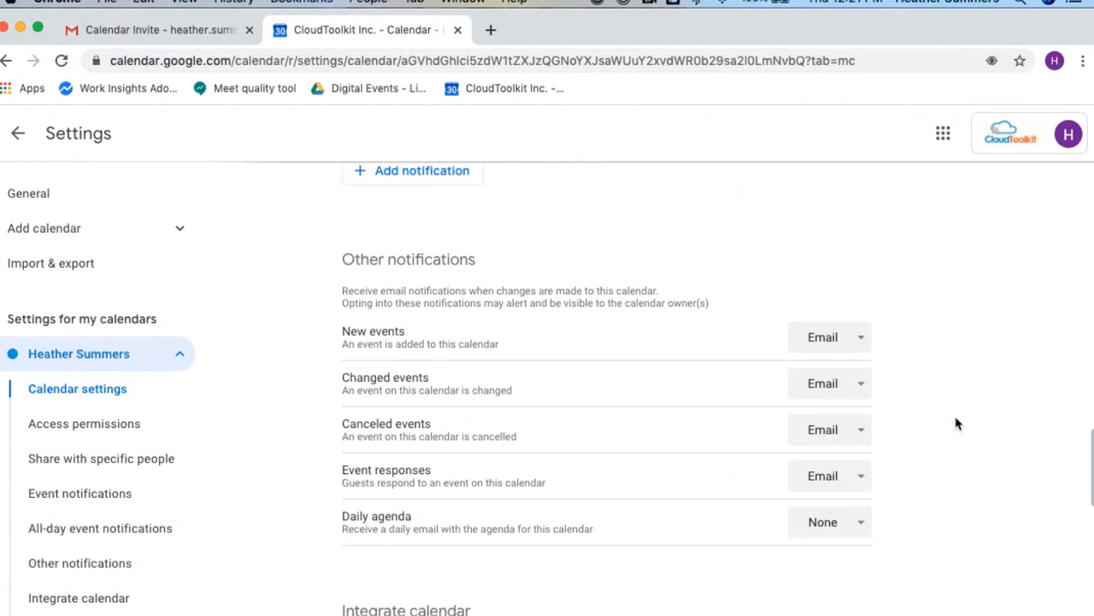
{"action": "left_click", "coordinate": [15, 137]}
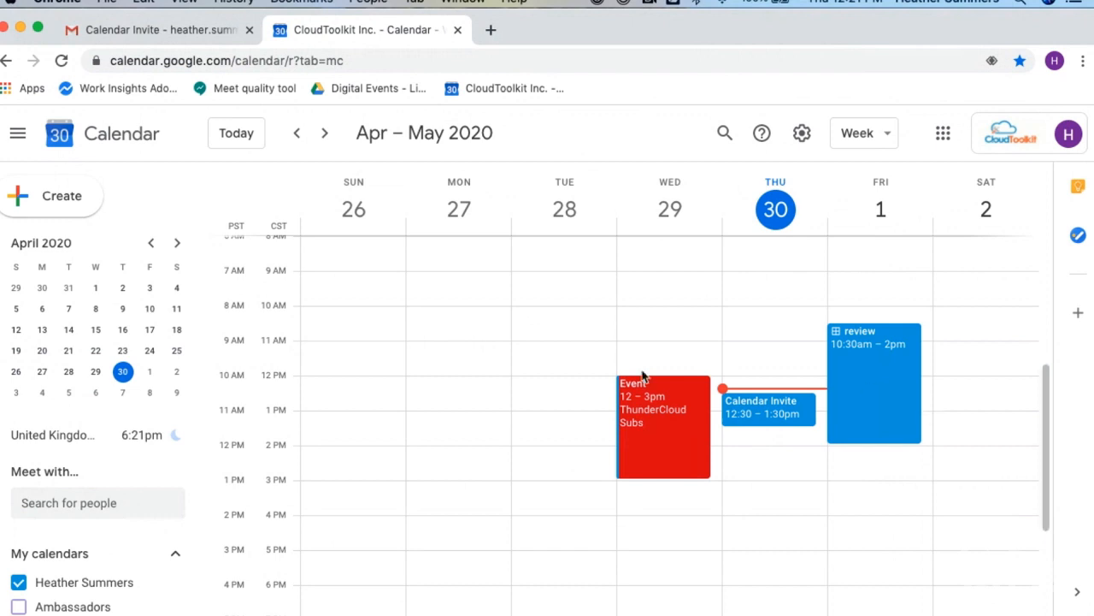
- Draft an event titled "Busy" on Tuesday, Apr 28, 2020, from 10:00am to 4:00pm
{"action": "left_click_drag", "start_coordinate": [578, 329], "coordinate": [576, 515]}
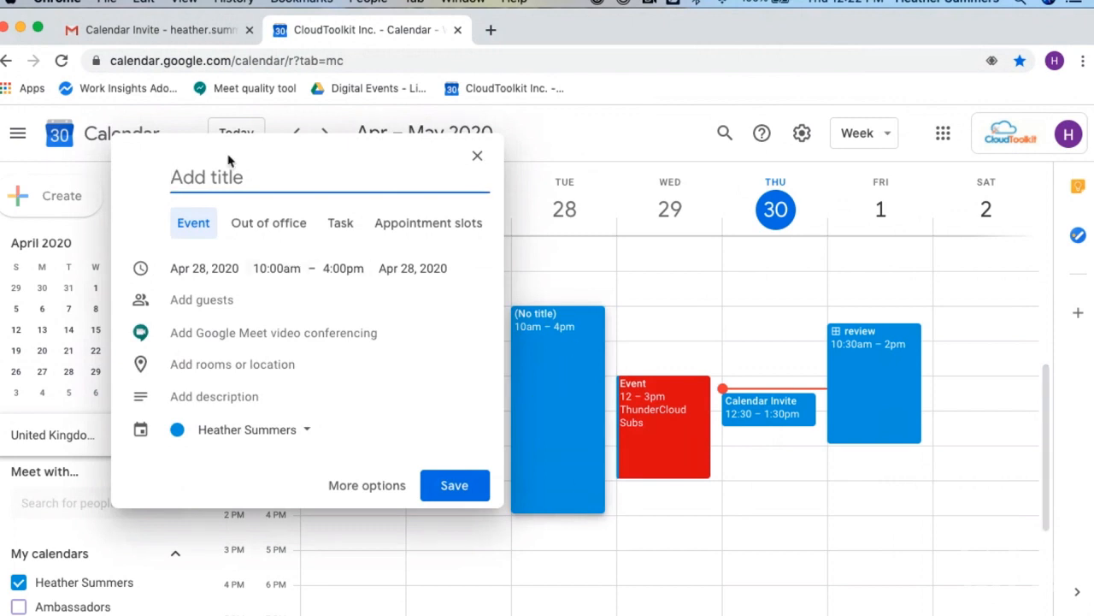
{"action": "type", "text": "Busy"}
- Try the Out of office type for the draft, switch automatic meeting declining off and on, and return it to Event
{"action": "left_click", "coordinate": [259, 224]}
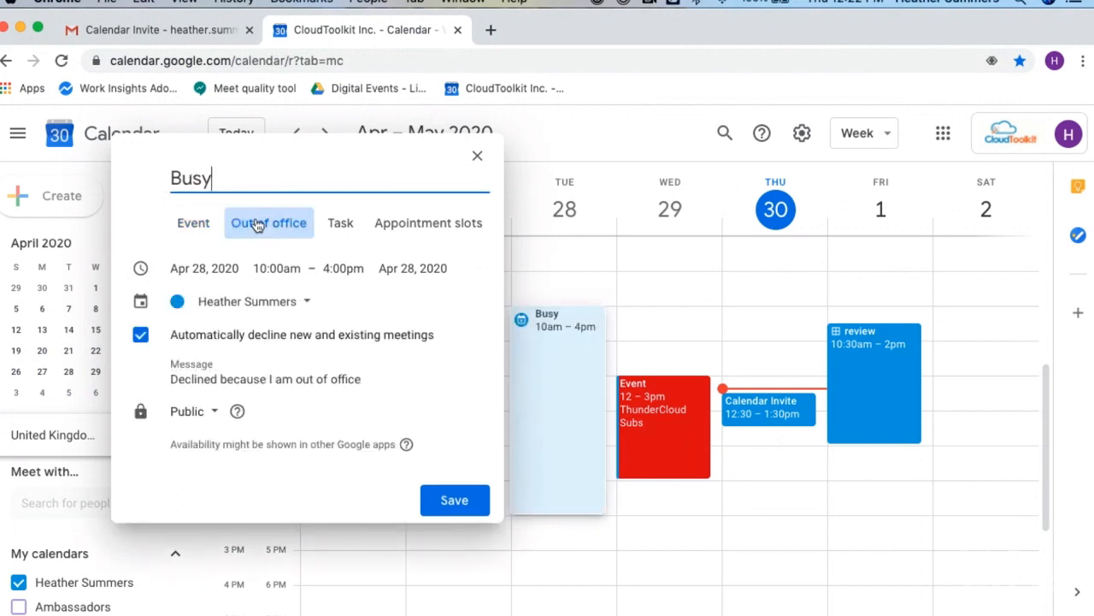
{"action": "left_click", "coordinate": [141, 335]}
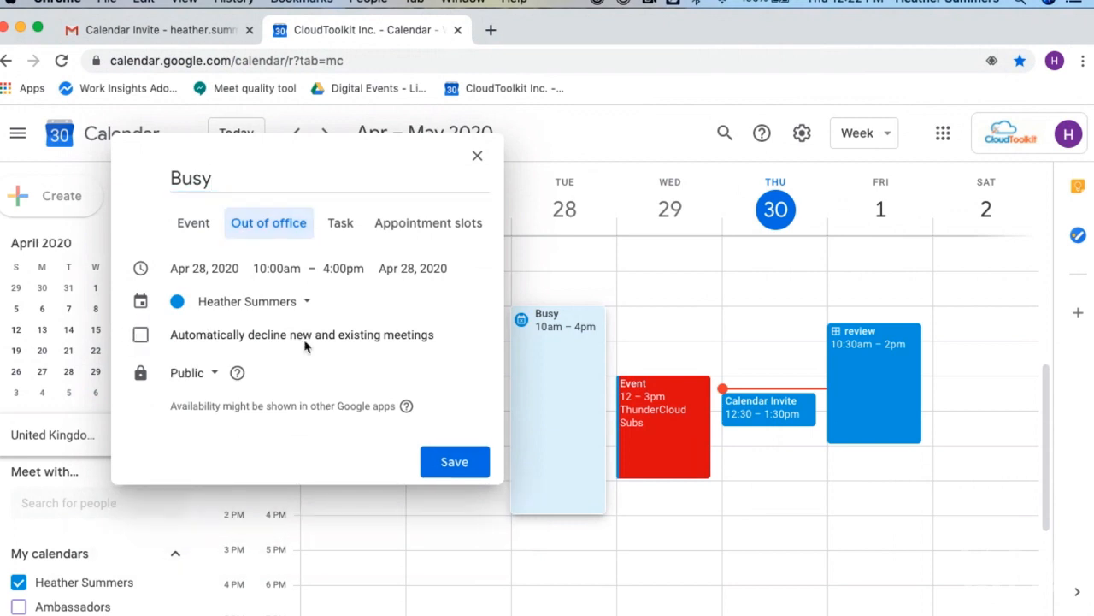
{"action": "left_click", "coordinate": [142, 336]}
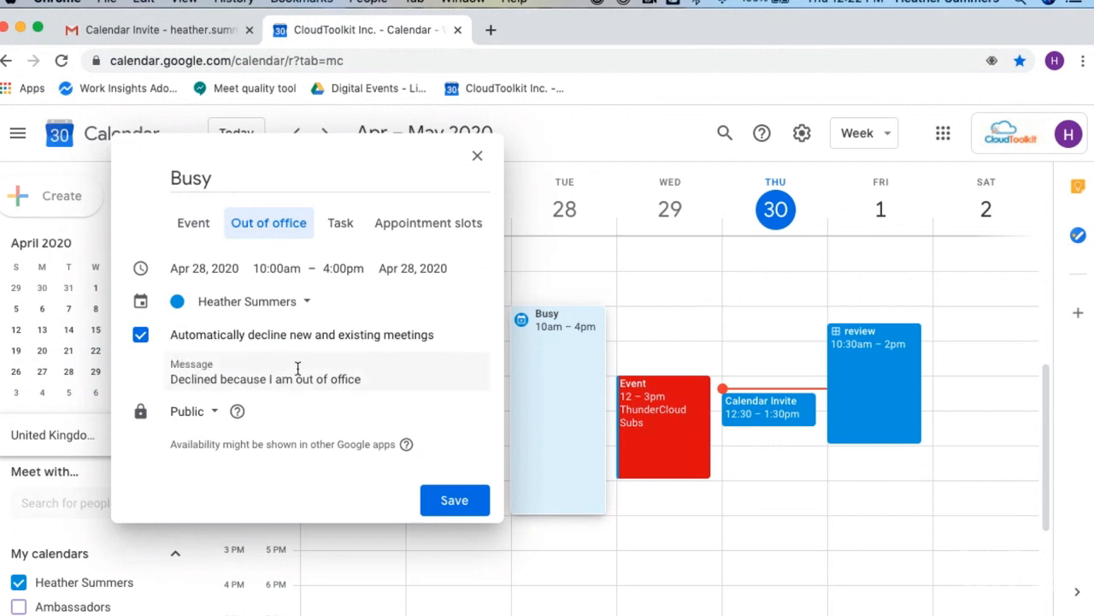
{"action": "left_click", "coordinate": [192, 224]}
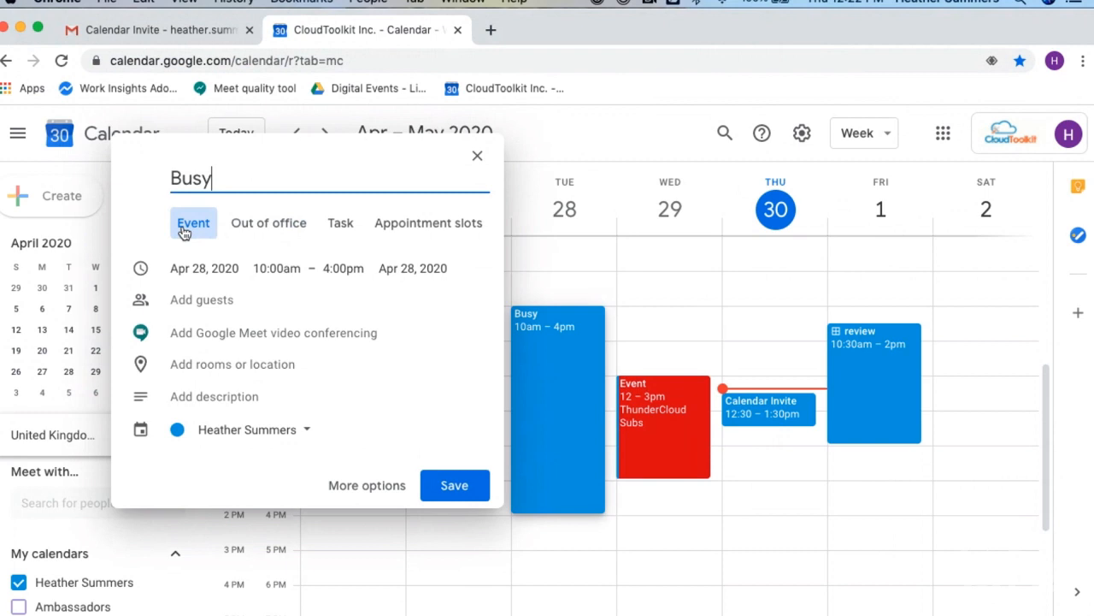
- Make the Apr 28 draft an all-day event, retitle it "Conference", and save it
{"action": "left_click", "coordinate": [362, 485]}
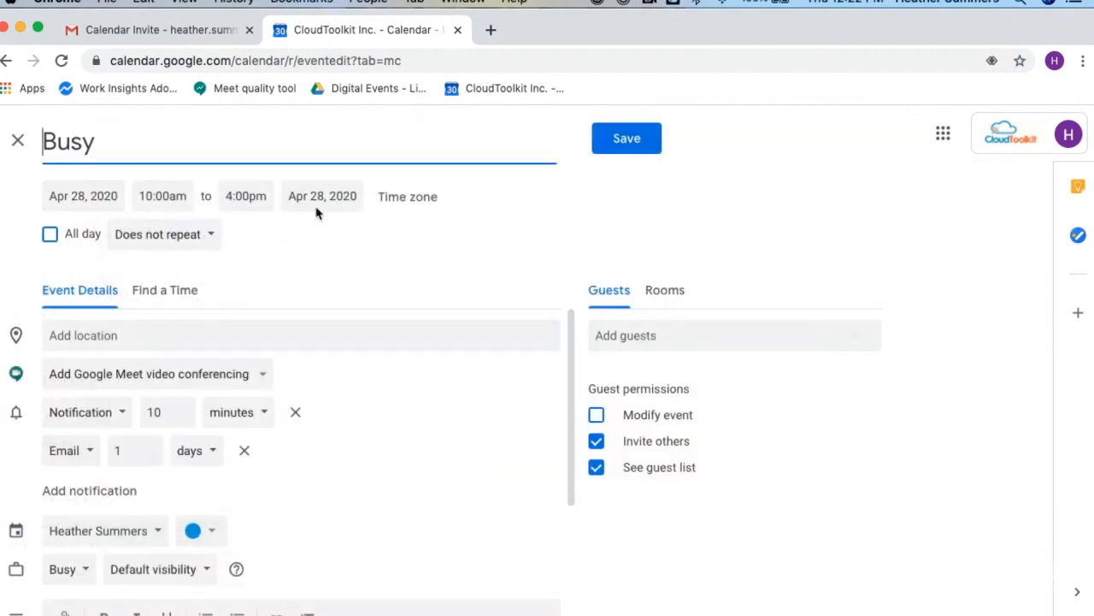
{"action": "left_click", "coordinate": [60, 240]}
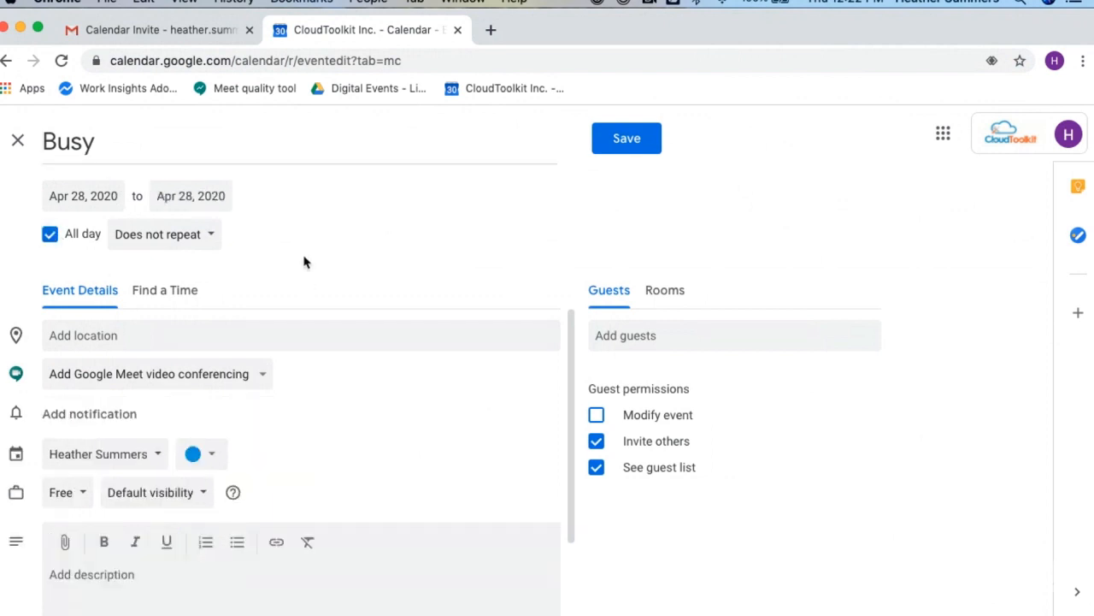
{"action": "double_click", "coordinate": [56, 129]}
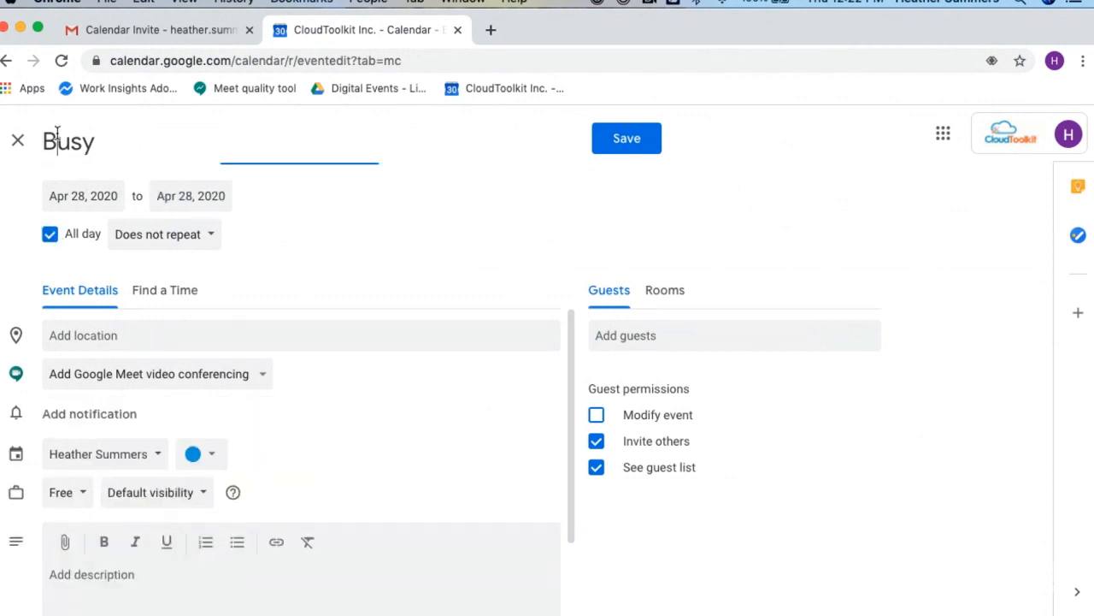
{"action": "type", "text": "Conference"}
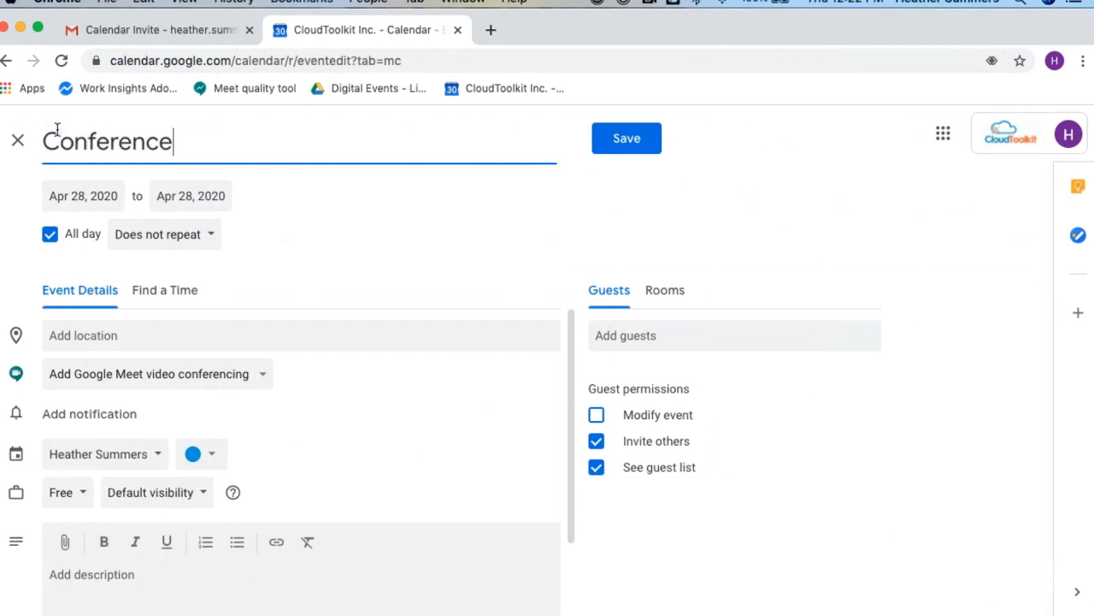
{"action": "left_click", "coordinate": [624, 138]}
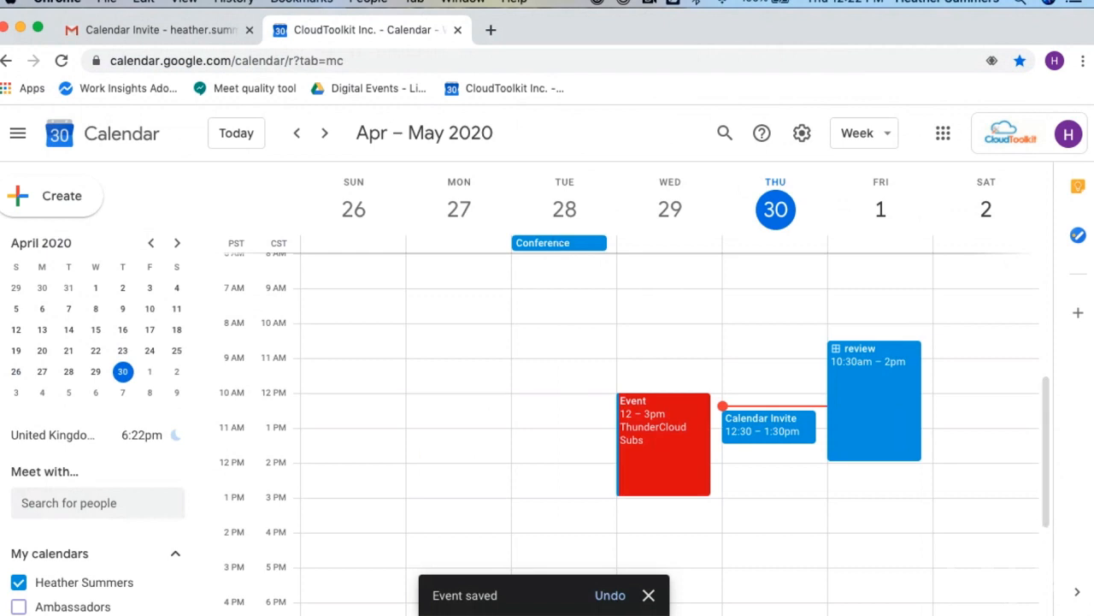
- Show the Reminders calendar in the week view, and discard the blank event drafted on Tuesday the 28th
{"action": "scroll", "coordinate": [163, 498], "scroll_direction": "down", "scroll_amount": 4}
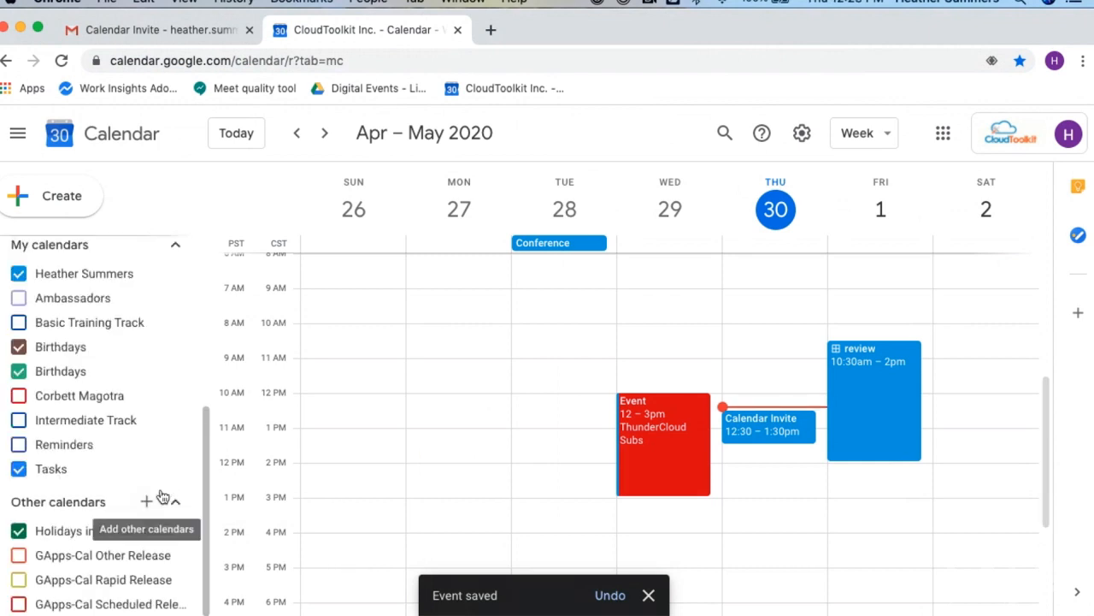
{"action": "left_click", "coordinate": [80, 445]}
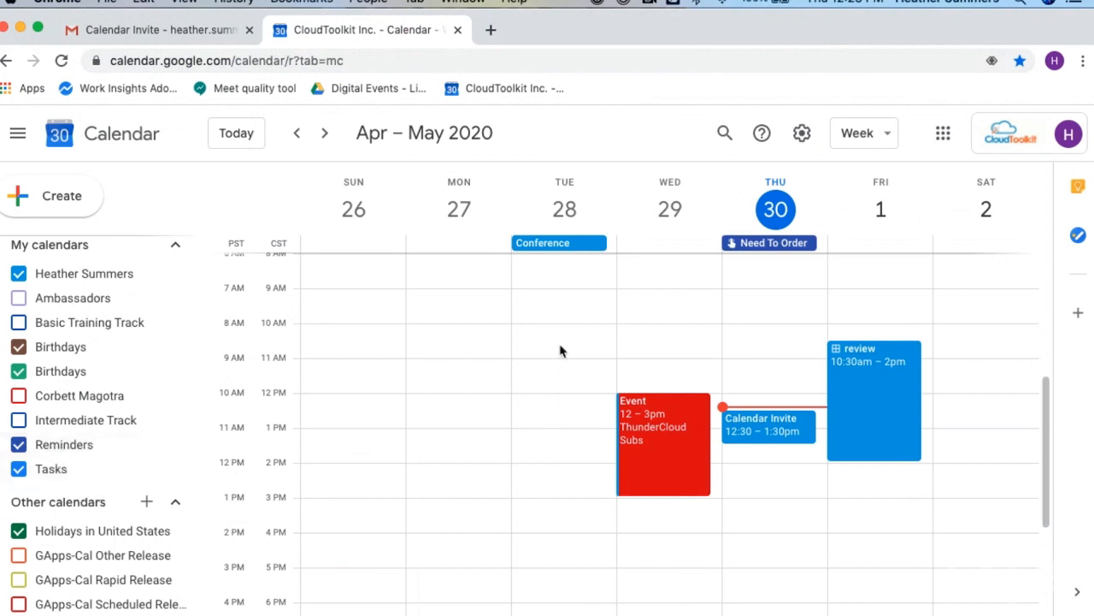
{"action": "left_click_drag", "start_coordinate": [556, 344], "coordinate": [547, 456]}
{"action": "left_click", "coordinate": [478, 156]}
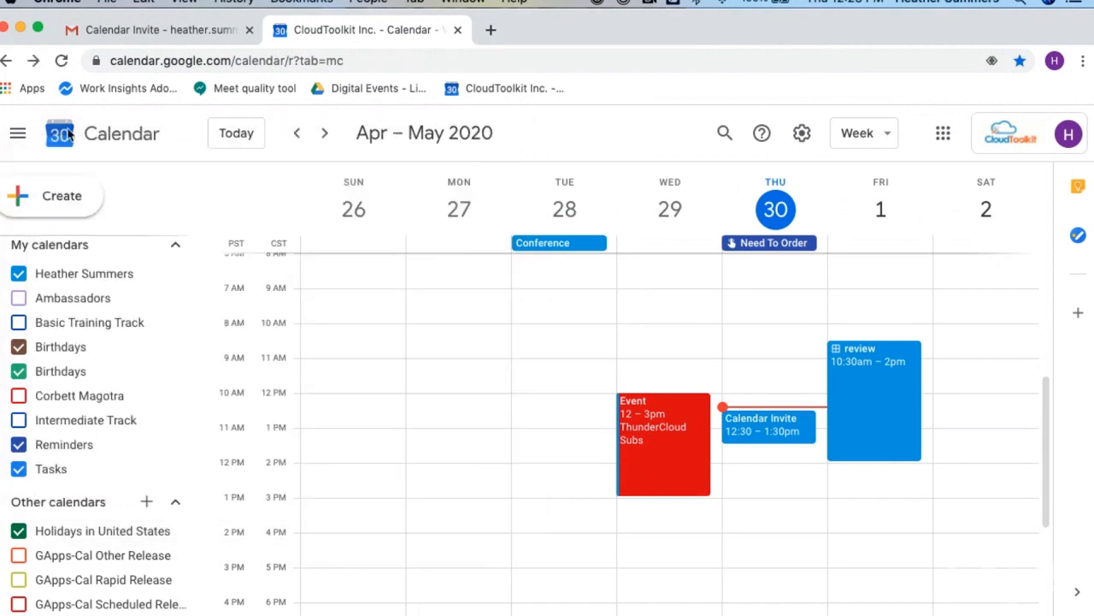
- Create a non-repeating reminder titled "Need to run" for Apr 30, 2020 at 12:30pm, and view its details
{"action": "left_click", "coordinate": [59, 196]}
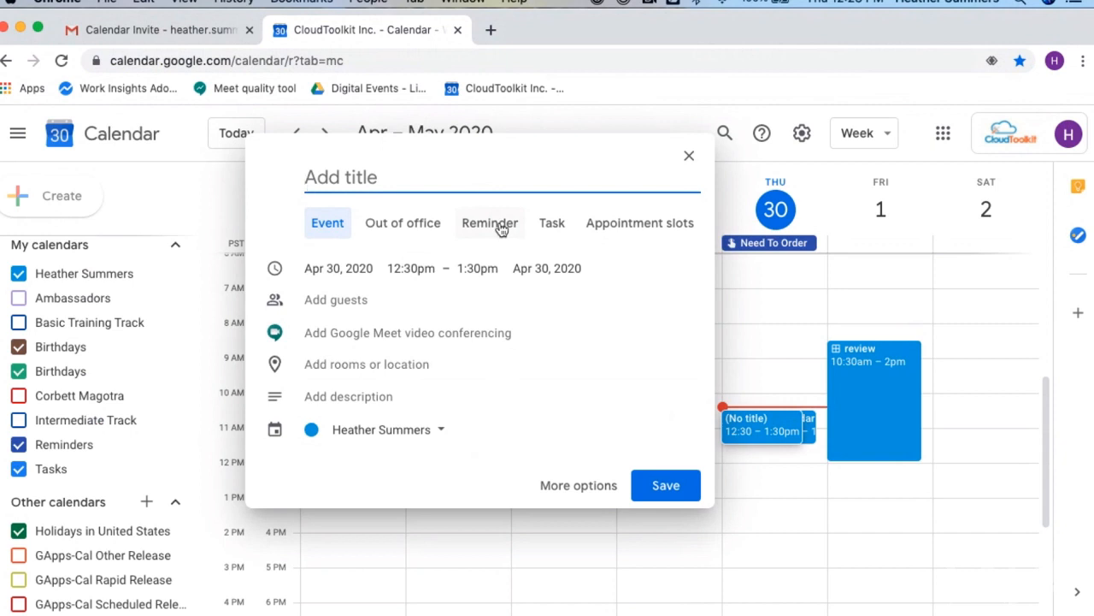
{"action": "type", "text": "Ne"}
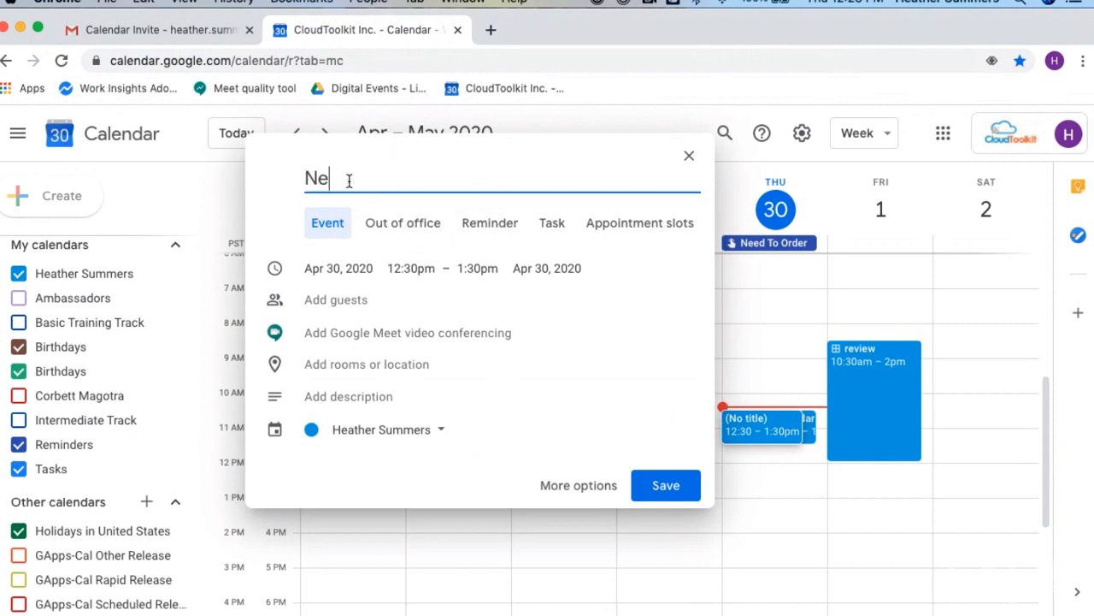
{"action": "type", "text": "ed to run"}
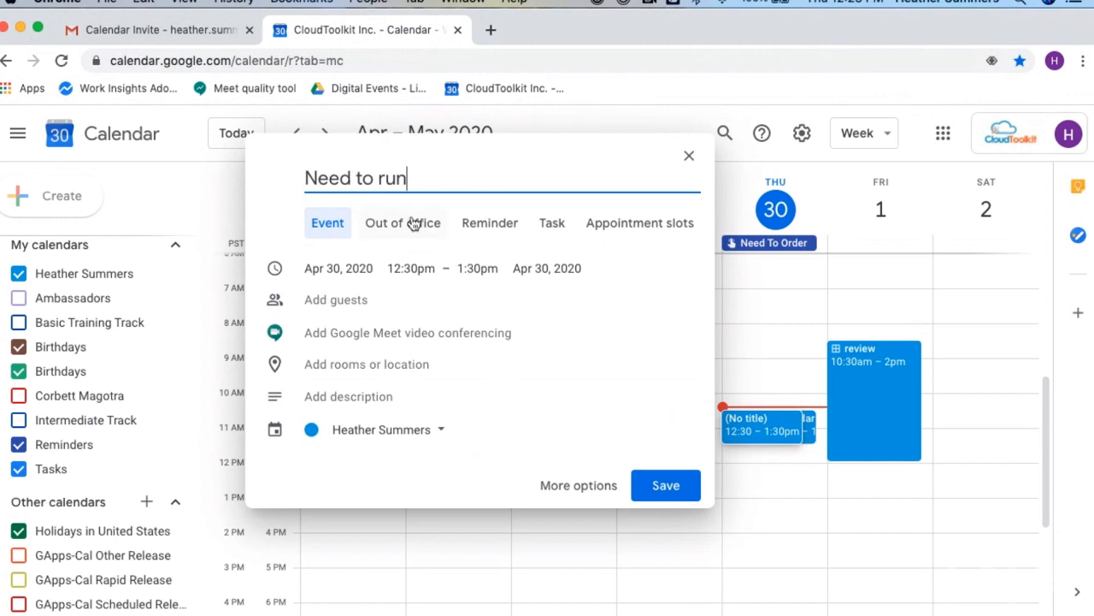
{"action": "left_click", "coordinate": [484, 228]}
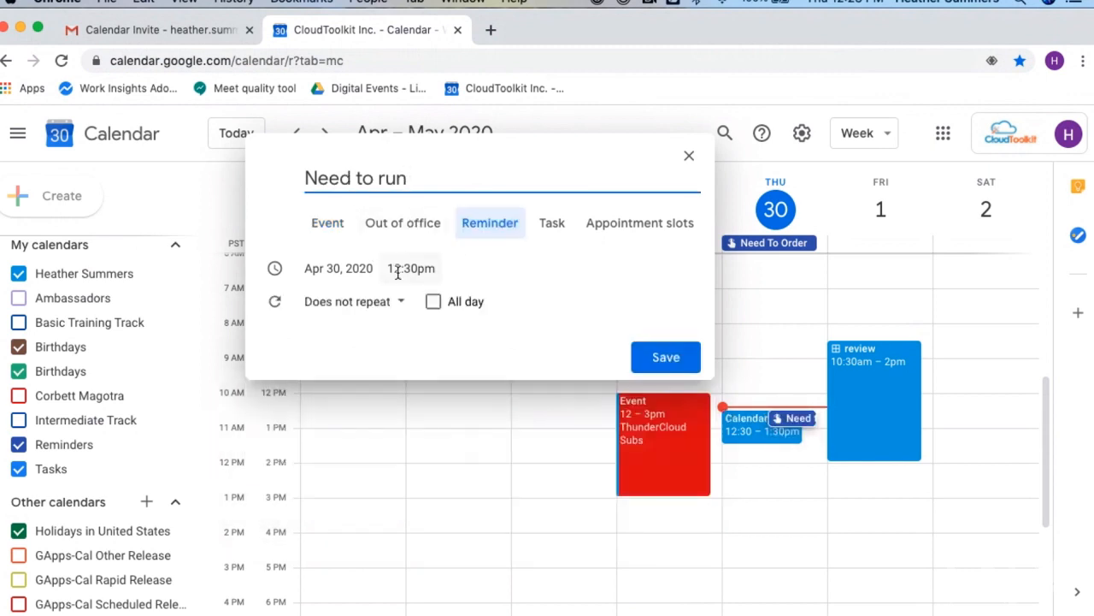
{"action": "left_click", "coordinate": [362, 306]}
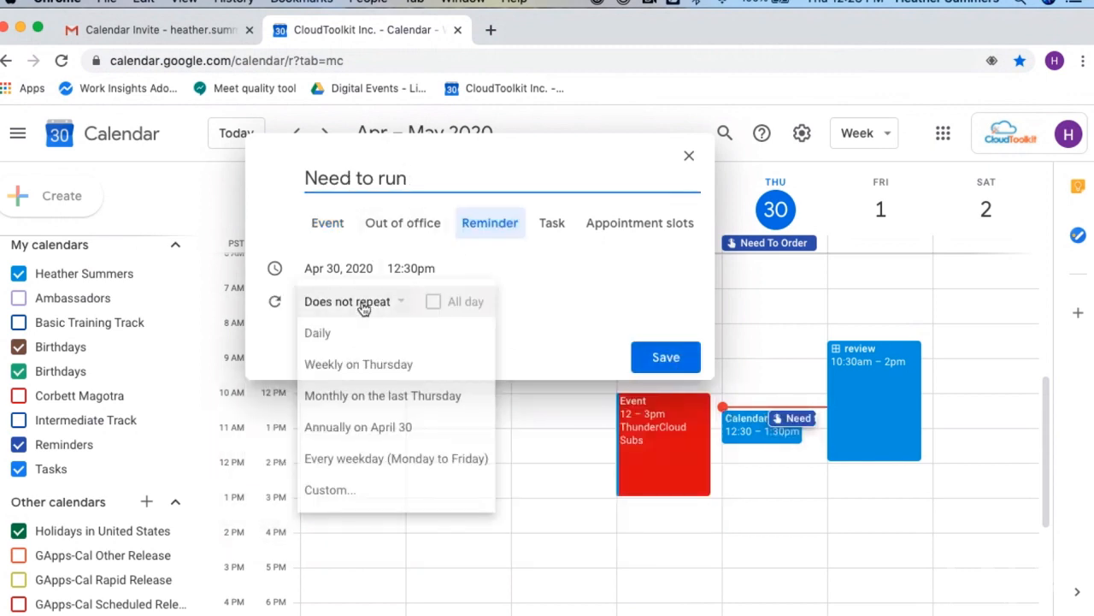
{"action": "left_click", "coordinate": [362, 306]}
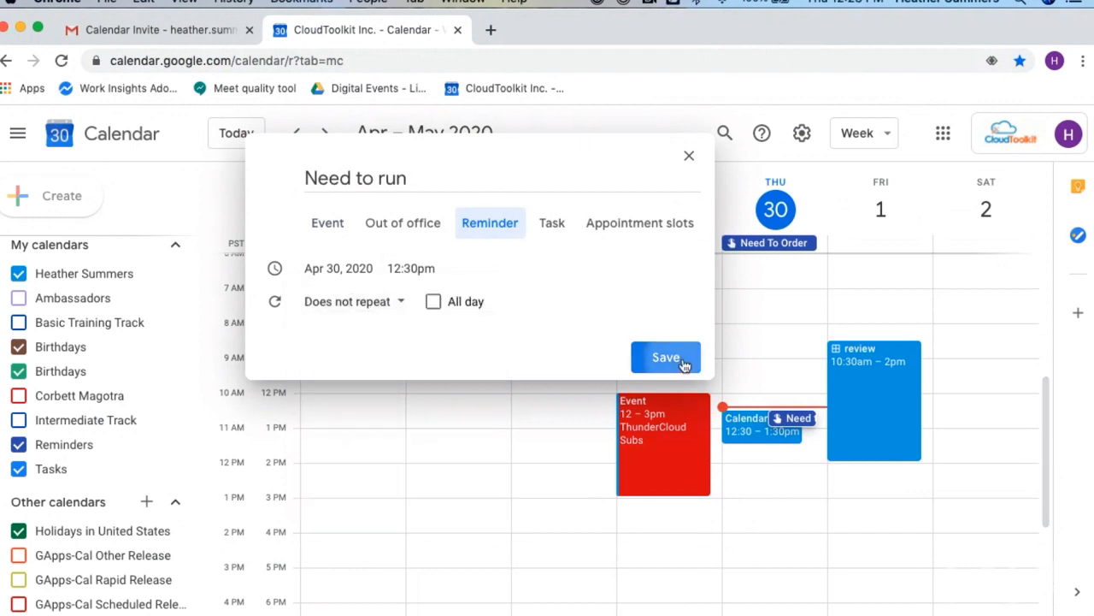
{"action": "left_click", "coordinate": [684, 362]}
{"action": "left_click", "coordinate": [795, 419]}
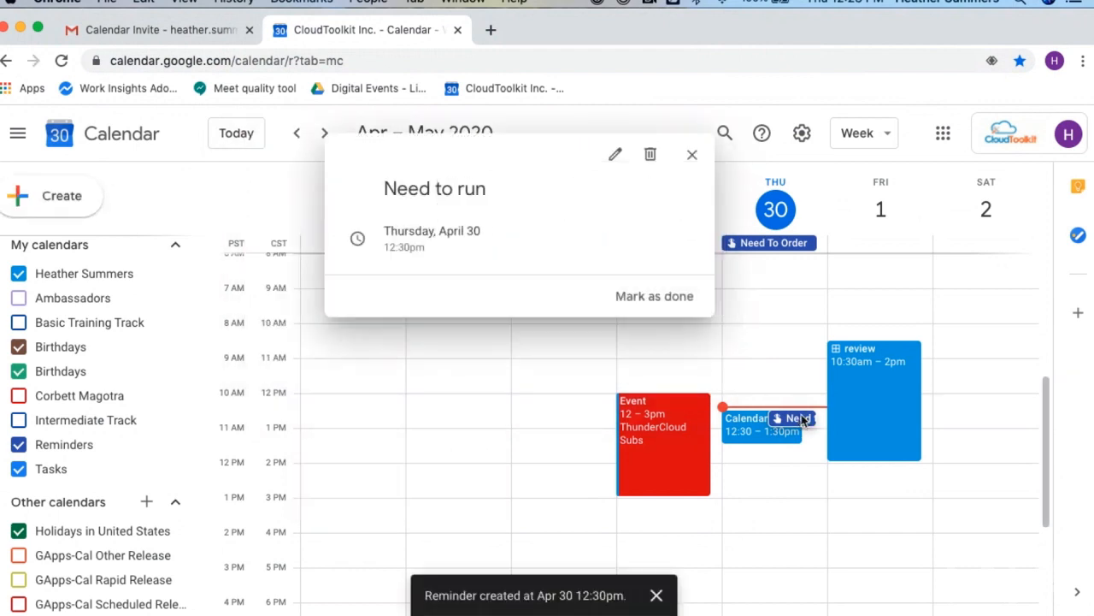
{"action": "left_click", "coordinate": [696, 155]}
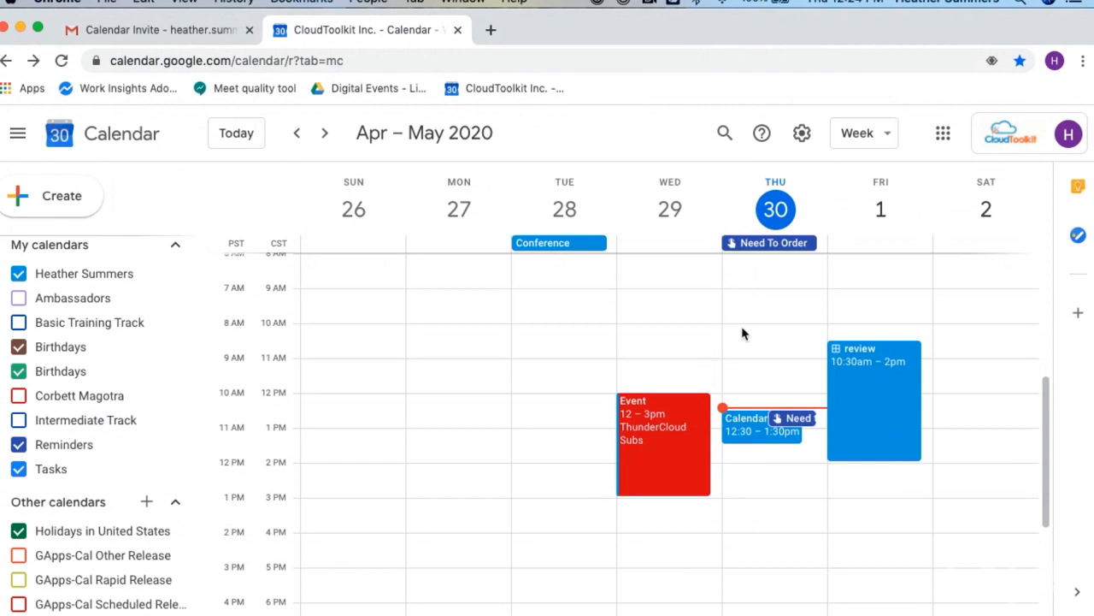
- Create a task titled "Need to order paper" in My Tasks for Apr 30, 2020 at 10:00am
{"action": "left_click_drag", "start_coordinate": [742, 334], "coordinate": [750, 390]}
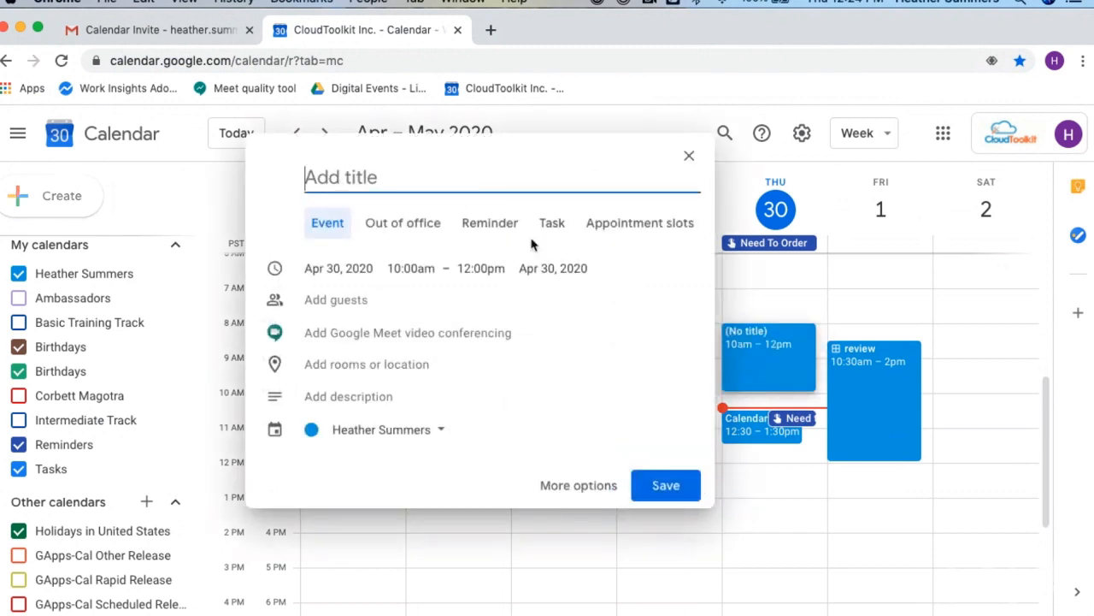
{"action": "left_click", "coordinate": [553, 226]}
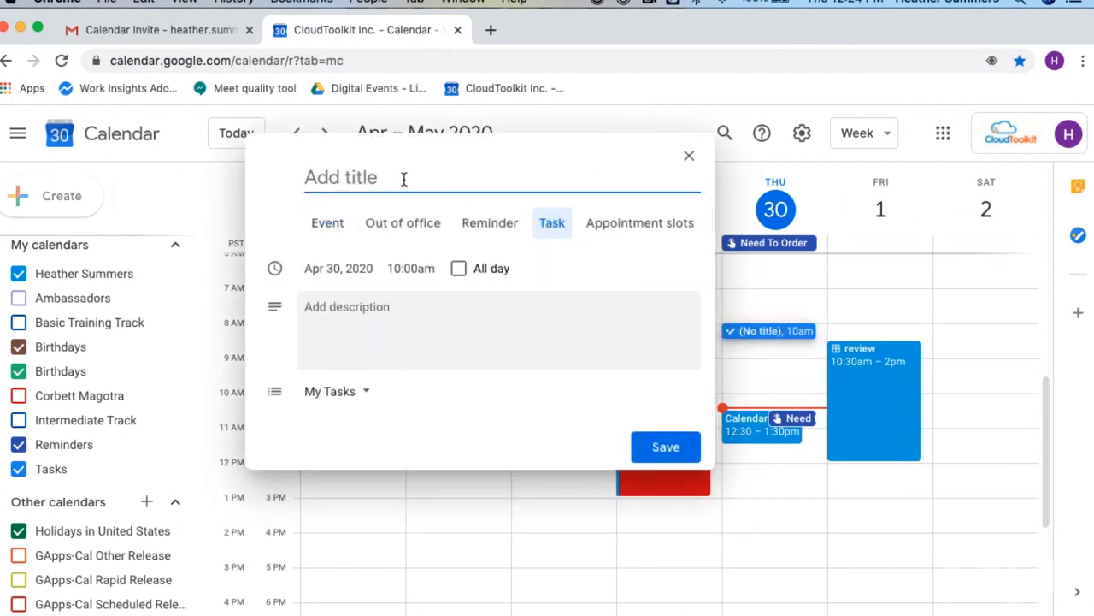
{"action": "type", "text": "Need to orde"}
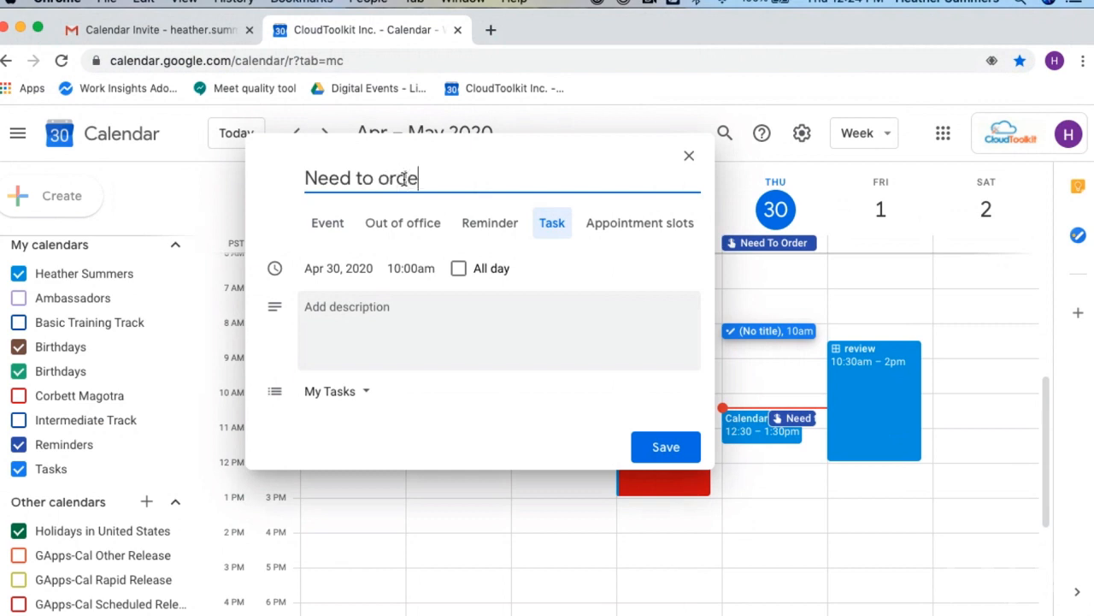
{"action": "type", "text": "r paper"}
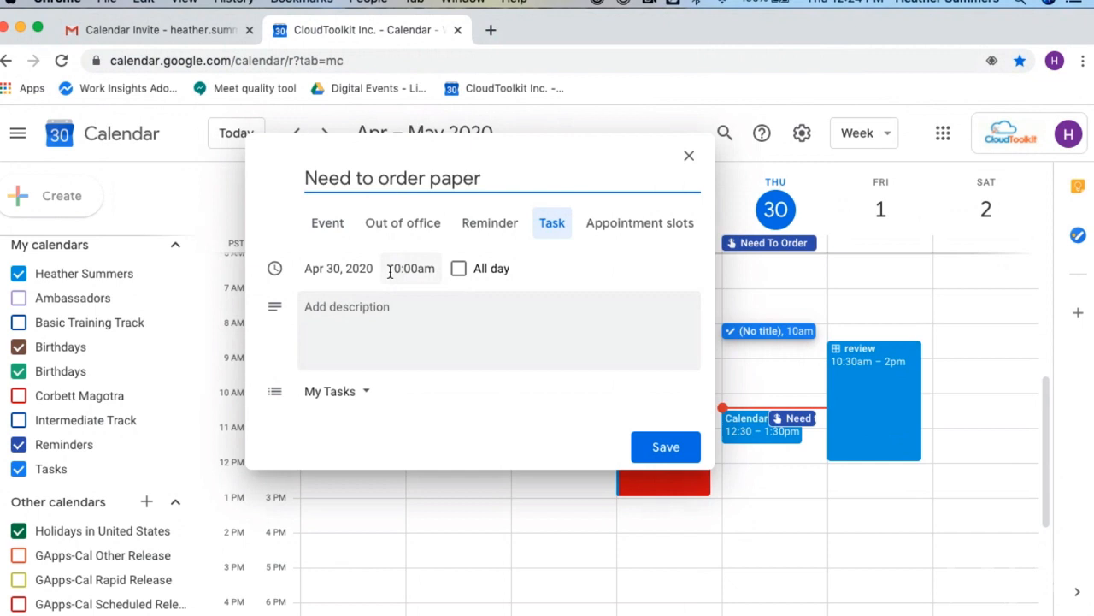
{"action": "left_click", "coordinate": [648, 437]}
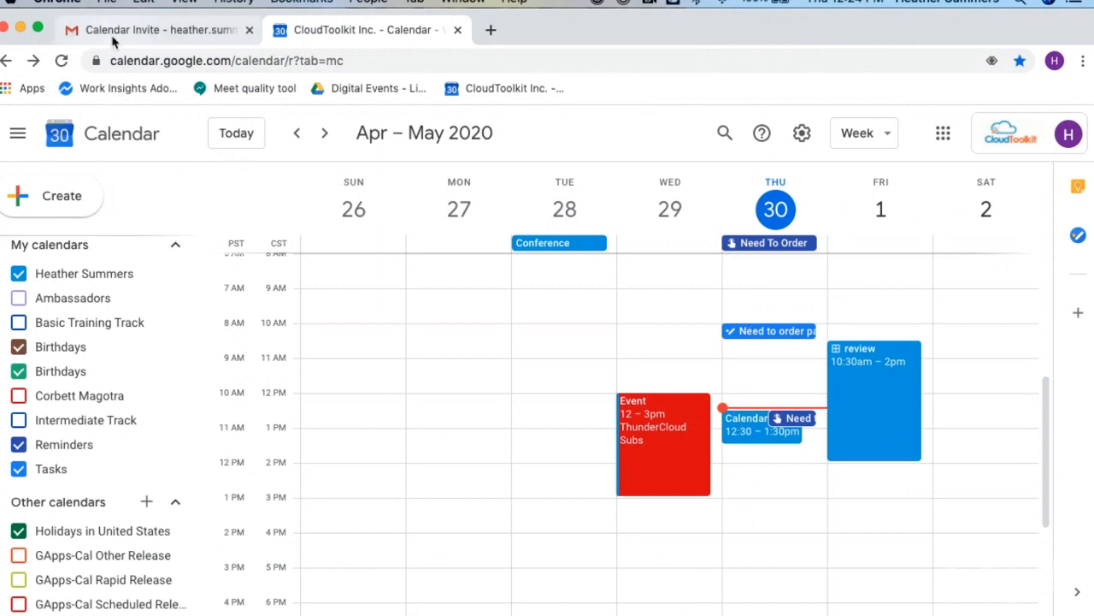
- Check the Calendar side panel alongside the open email in Gmail, and return to the full calendar
{"action": "left_click", "coordinate": [112, 32]}
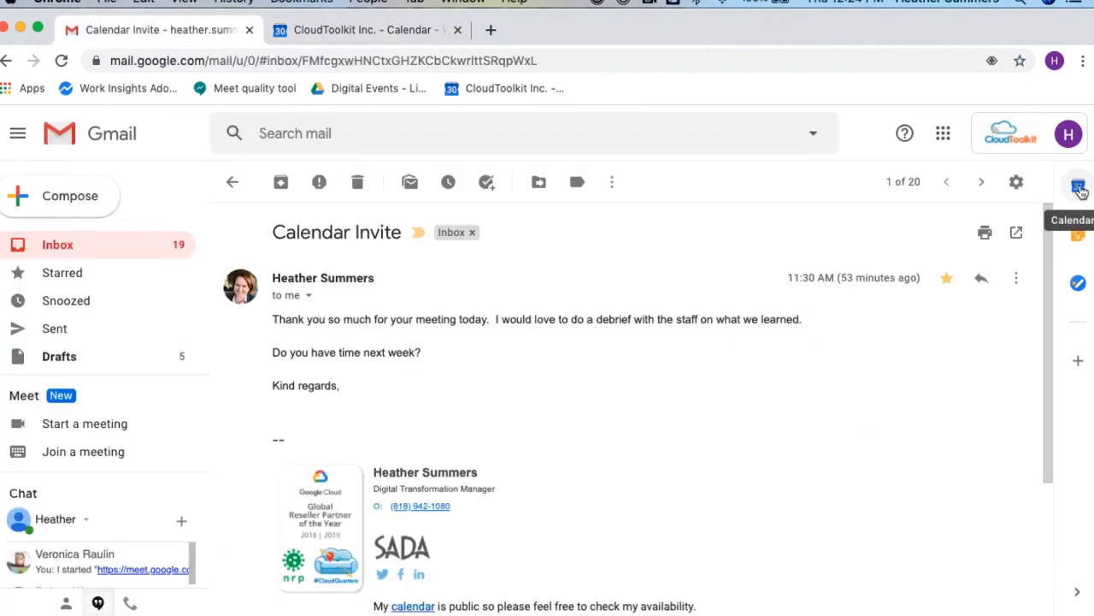
{"action": "left_click", "coordinate": [1078, 185]}
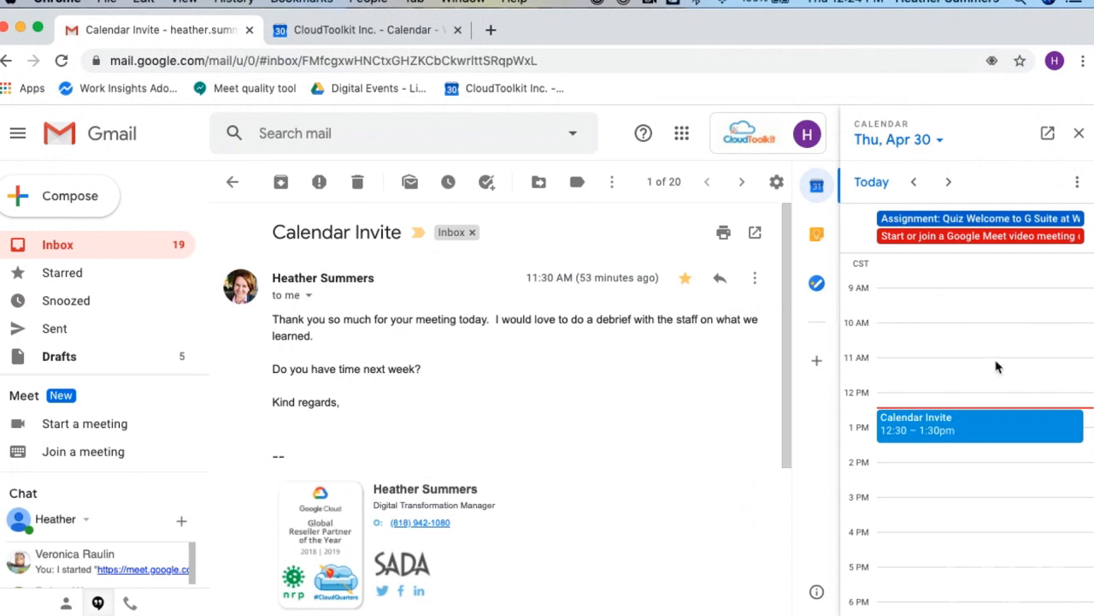
{"action": "left_click", "coordinate": [349, 34]}
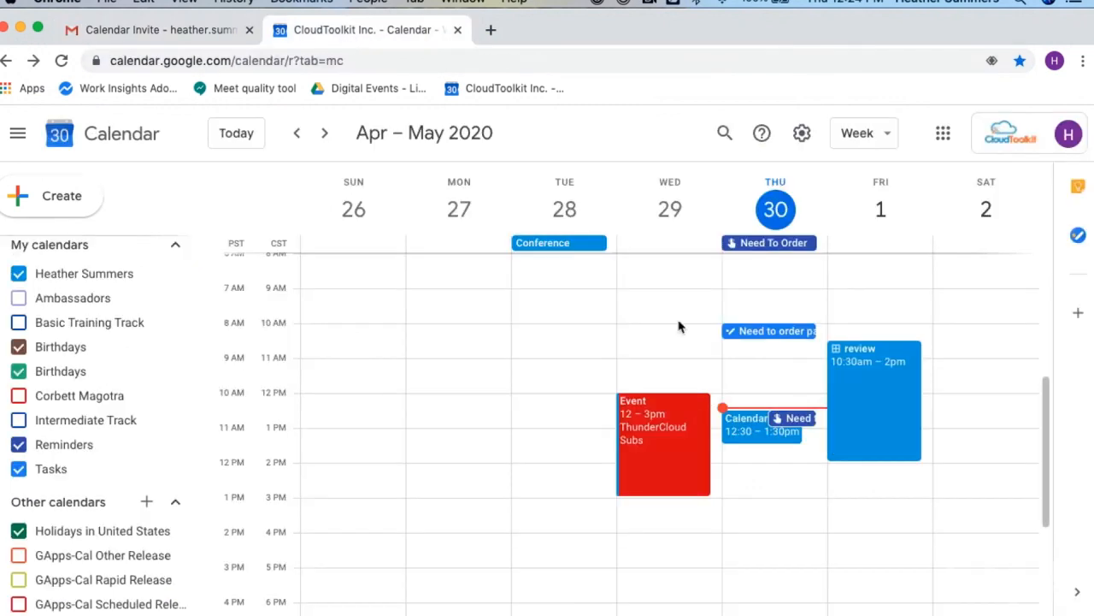
- Mark the "Need to order paper" task on Thursday, April 30 as complete
{"action": "left_click", "coordinate": [774, 335]}
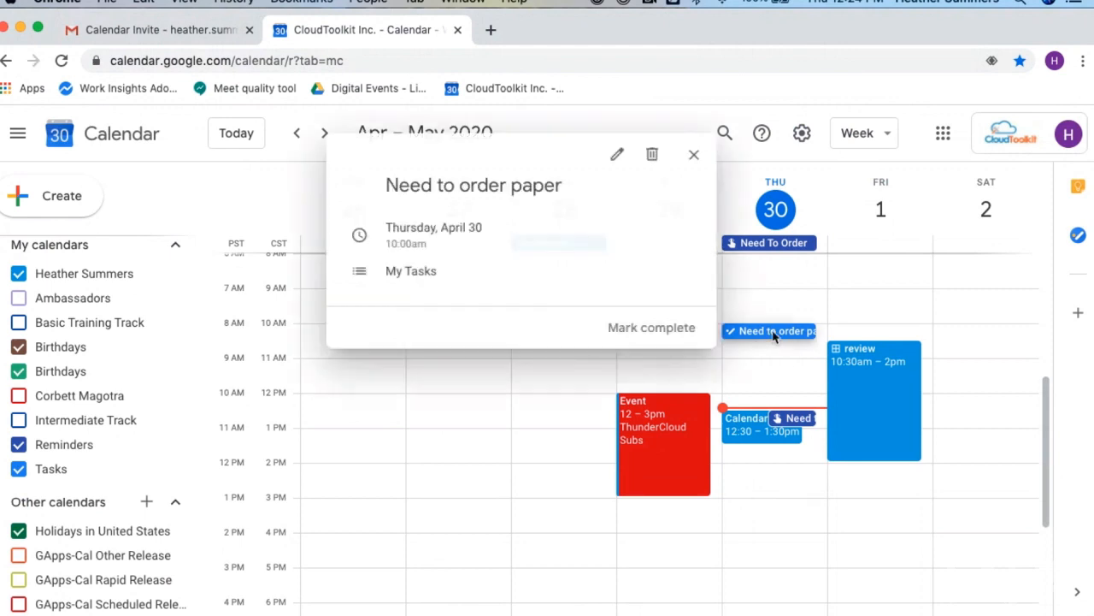
{"action": "left_click", "coordinate": [661, 330]}
{"action": "left_click", "coordinate": [692, 154]}
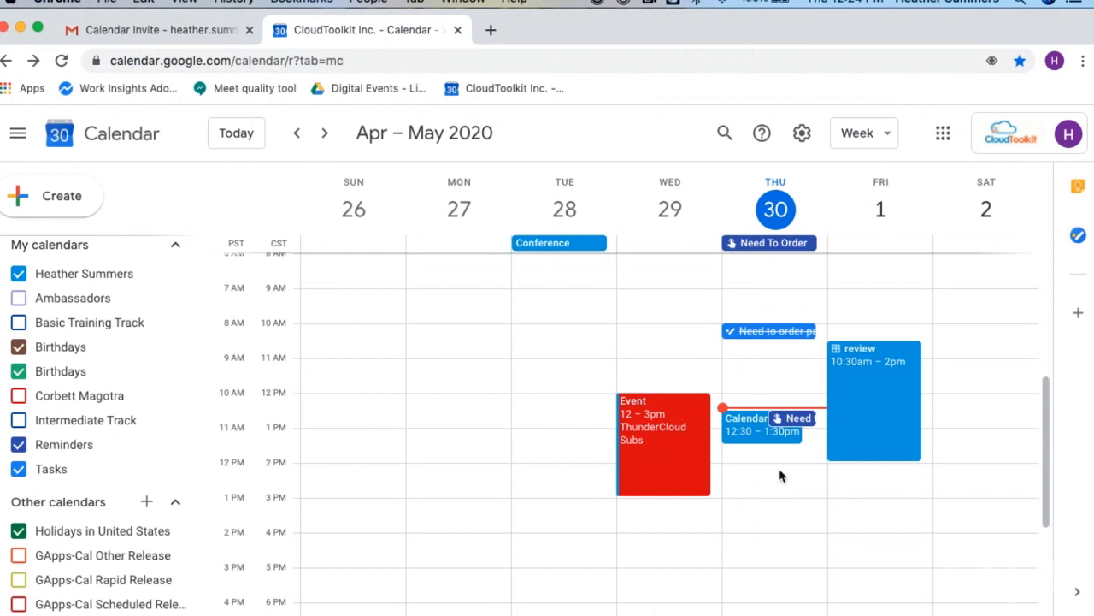
- Create a "Team Meeting" event on Apr 30, 2020 from 2:00pm to 4:00pm in room Austin's Remote Office-1-365Team (10), and save it
{"action": "left_click_drag", "start_coordinate": [780, 477], "coordinate": [775, 527]}
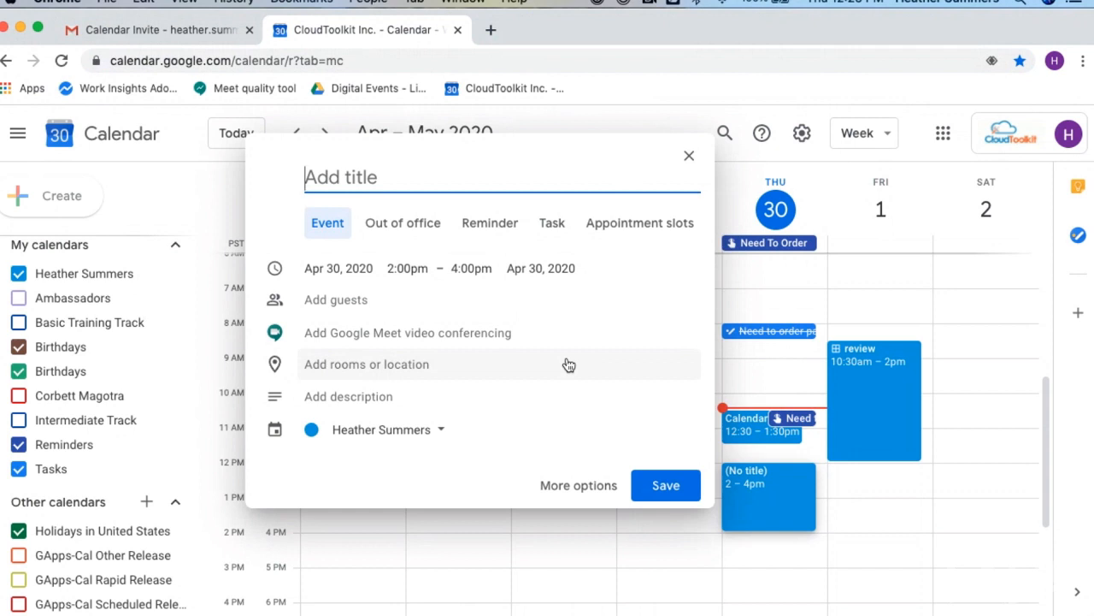
{"action": "type", "text": "Team Meeting"}
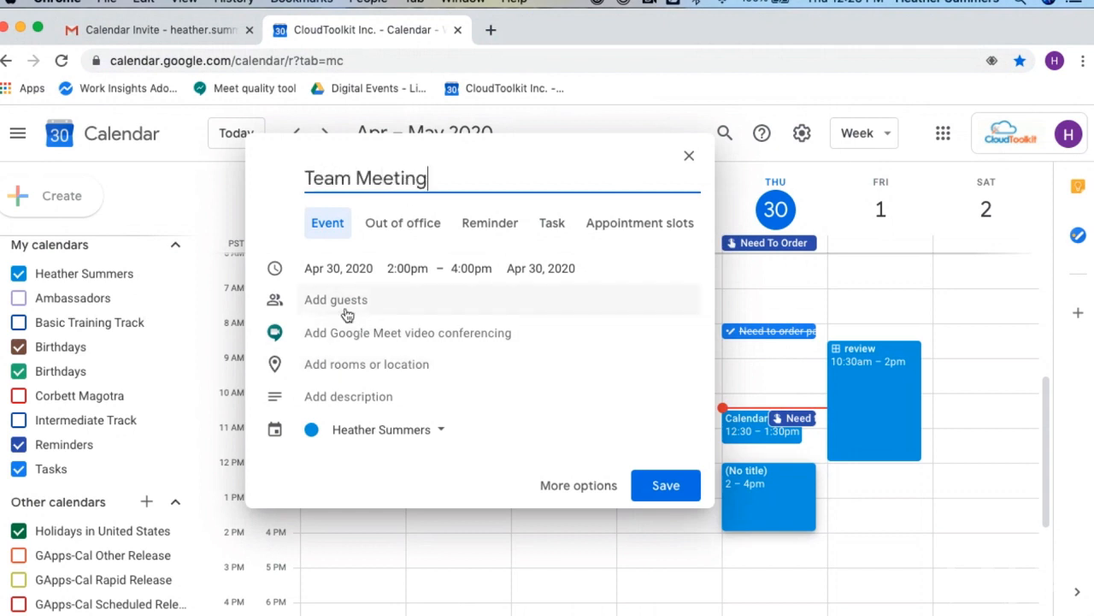
{"action": "left_click", "coordinate": [332, 368]}
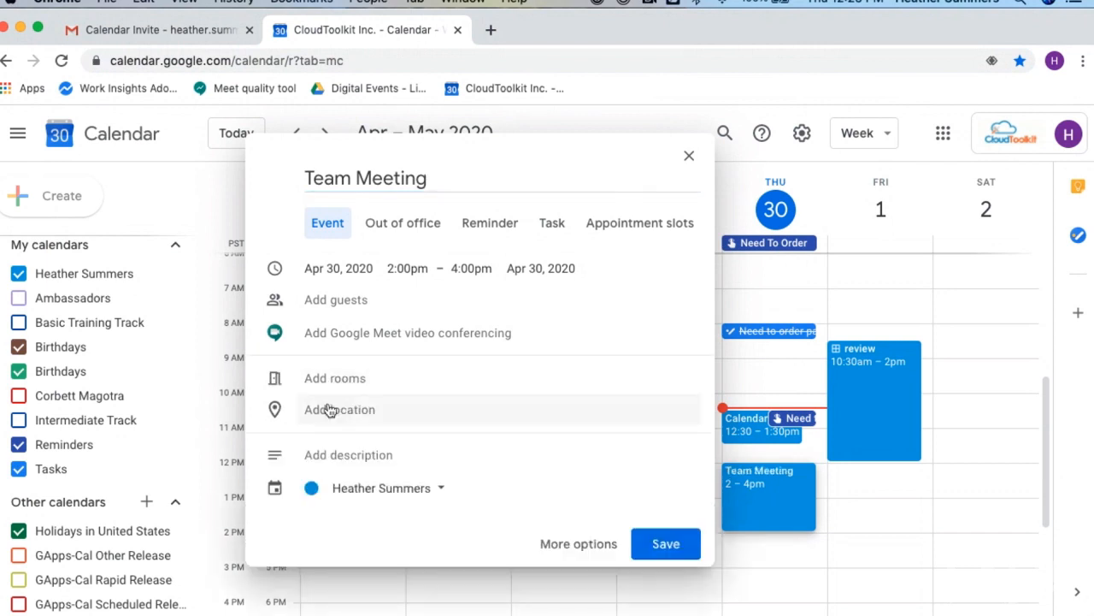
{"action": "left_click", "coordinate": [332, 380]}
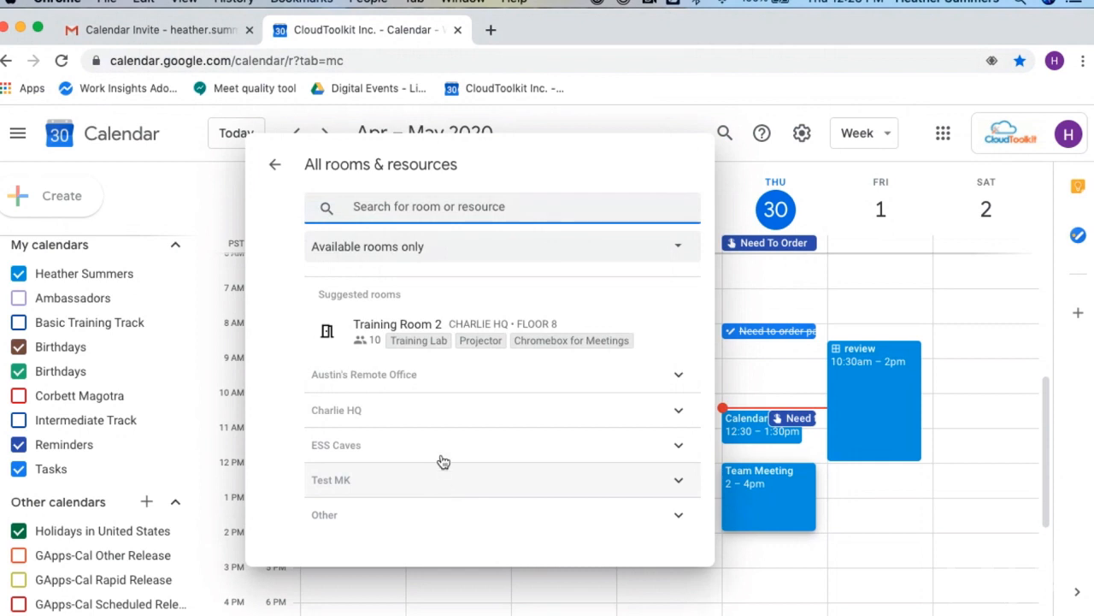
{"action": "left_click", "coordinate": [416, 383]}
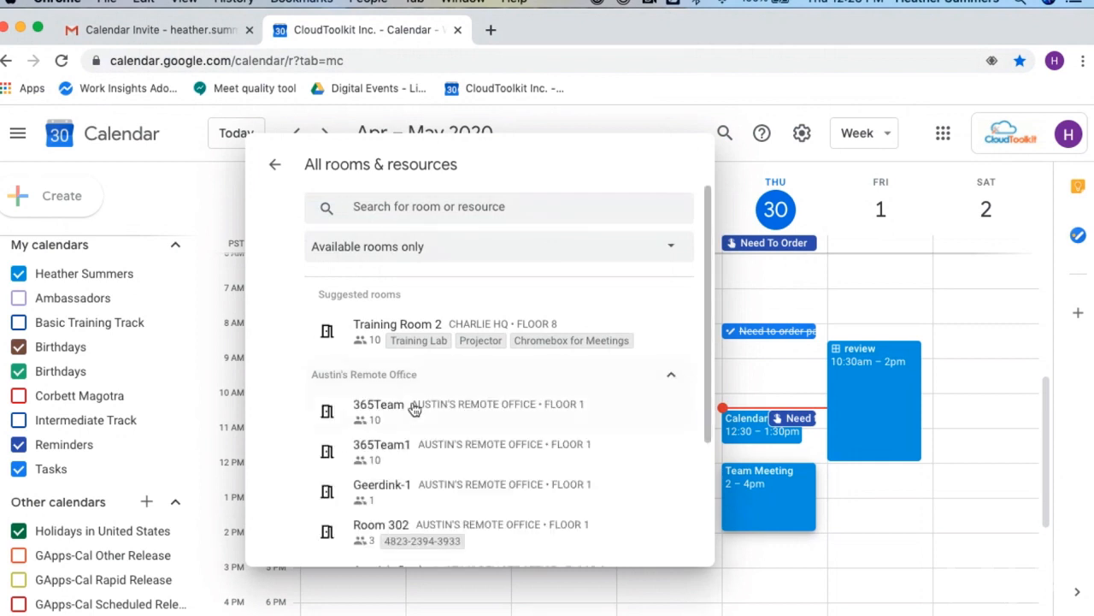
{"action": "left_click", "coordinate": [437, 410]}
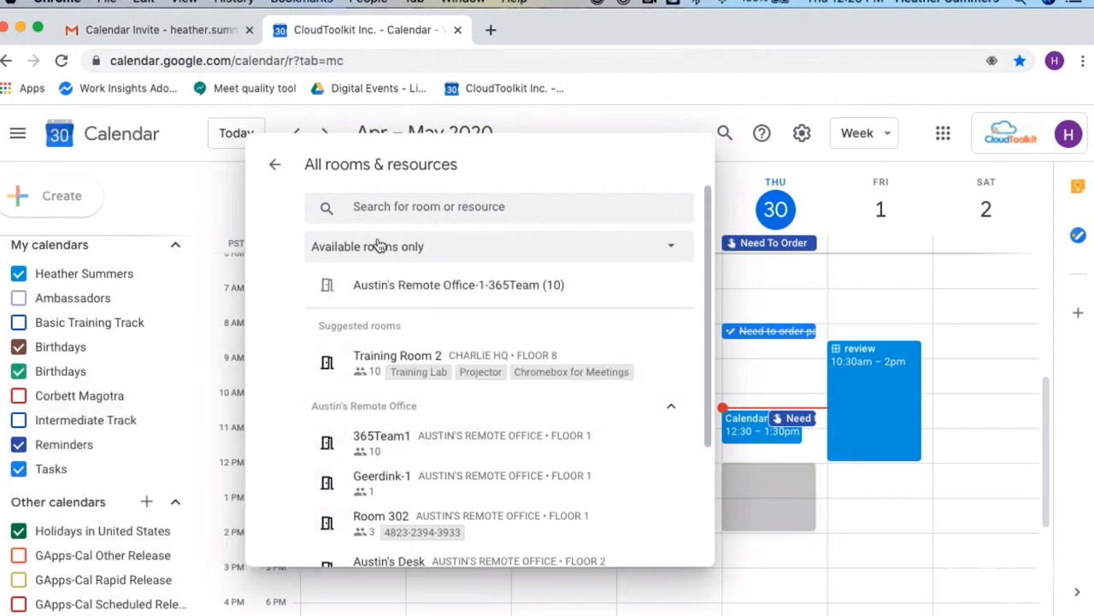
{"action": "left_click", "coordinate": [274, 164]}
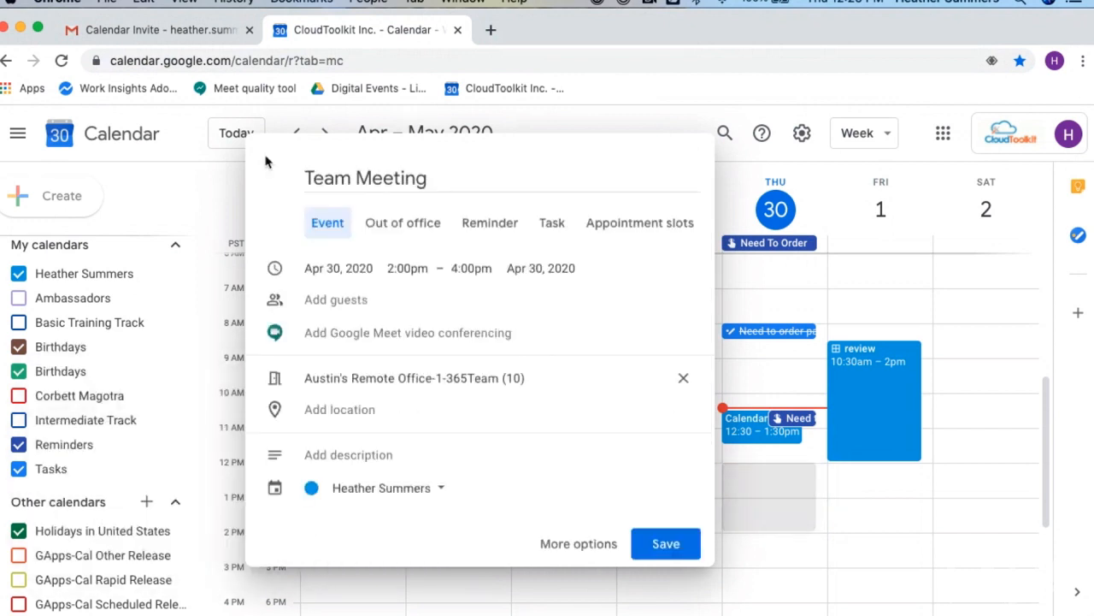
{"action": "left_click", "coordinate": [670, 544]}
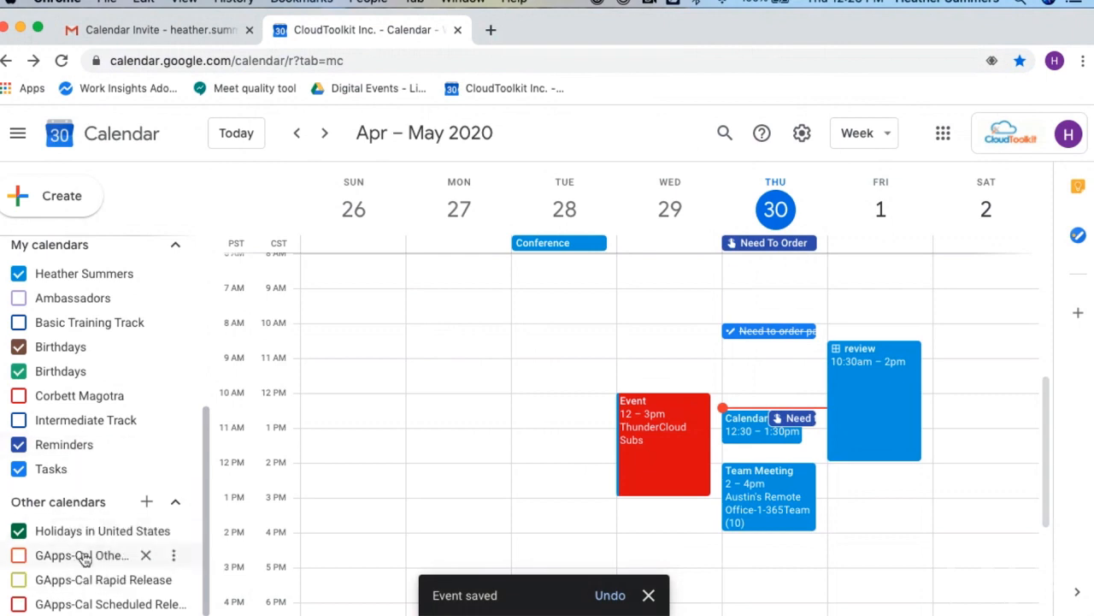
- Add the Austin's Remote Office-1-365Team (10) resource calendar to the other calendars, and return to the week view
{"action": "left_click", "coordinate": [146, 504]}
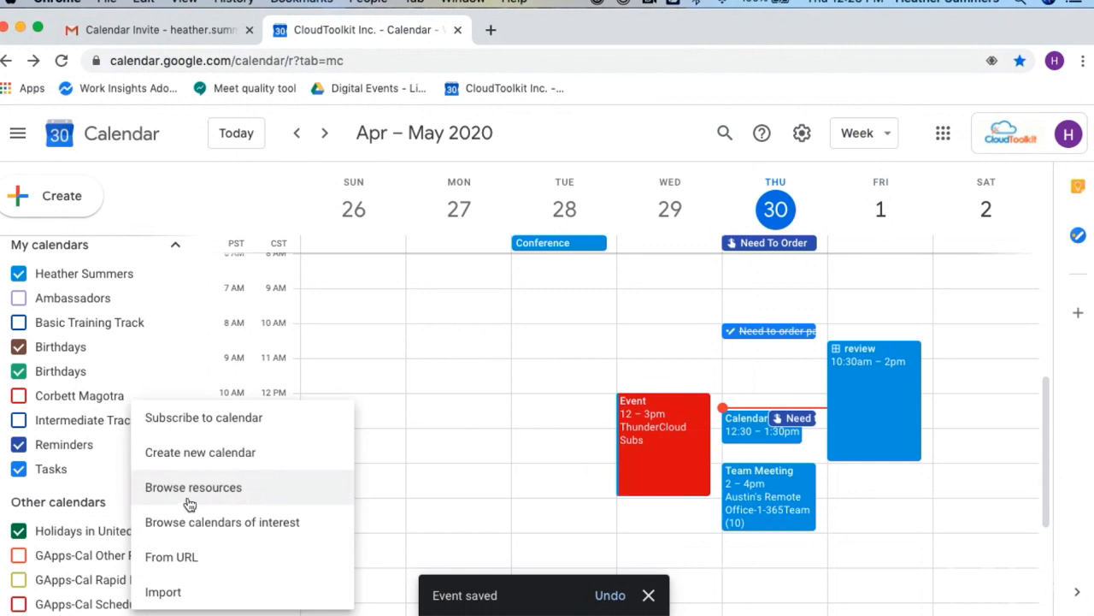
{"action": "left_click", "coordinate": [152, 495]}
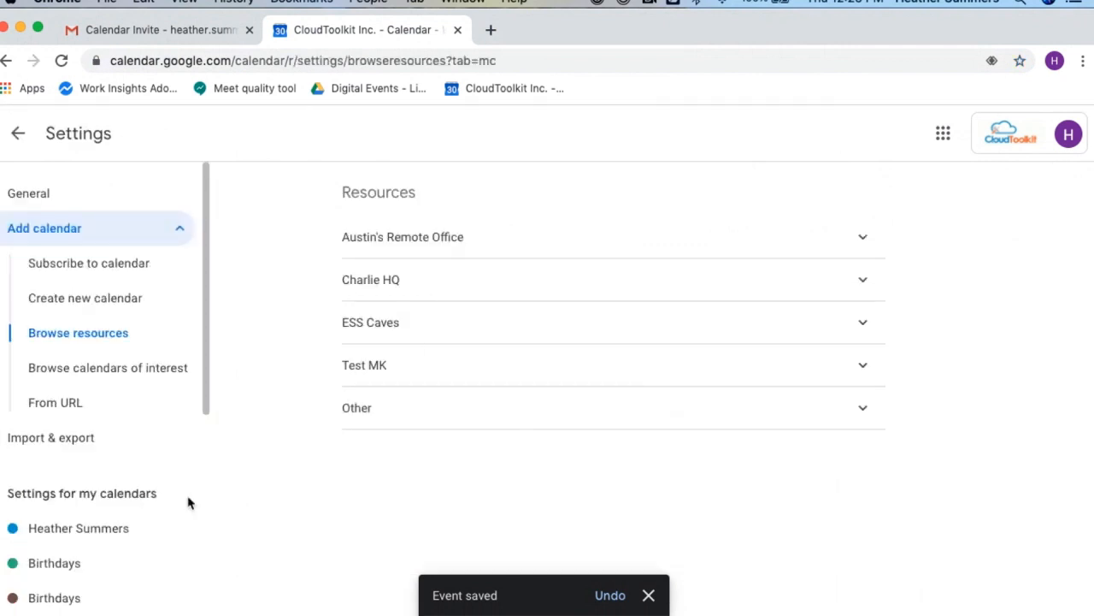
{"action": "left_click", "coordinate": [398, 236]}
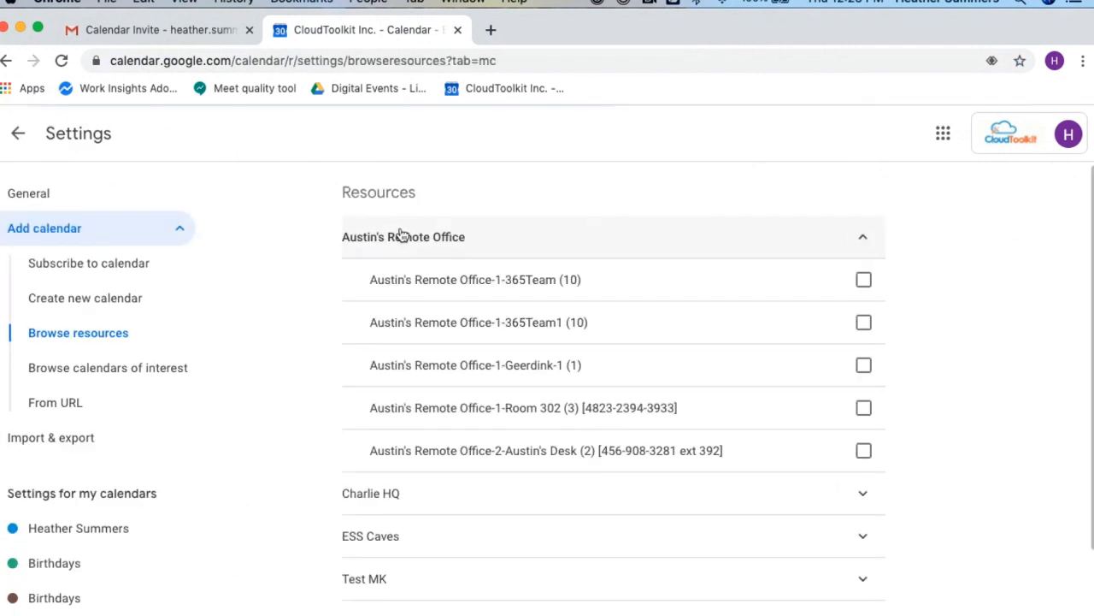
{"action": "left_click", "coordinate": [866, 282]}
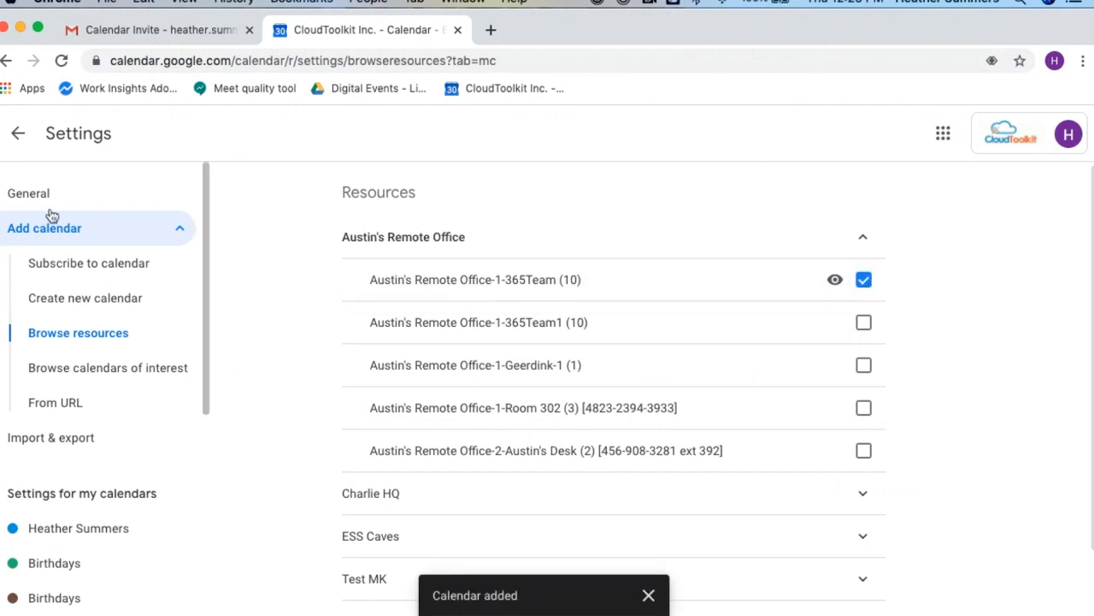
{"action": "left_click", "coordinate": [19, 134]}
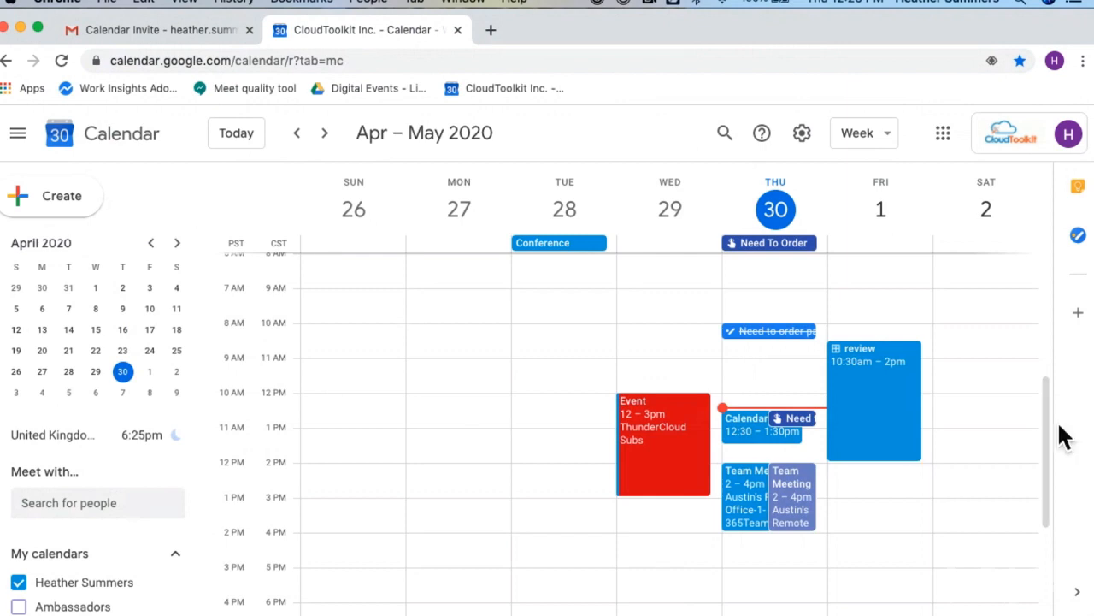
- Edit the Team Meeting event to add two colleagues as guests, and mark the first one added as optional
{"action": "left_click", "coordinate": [754, 506]}
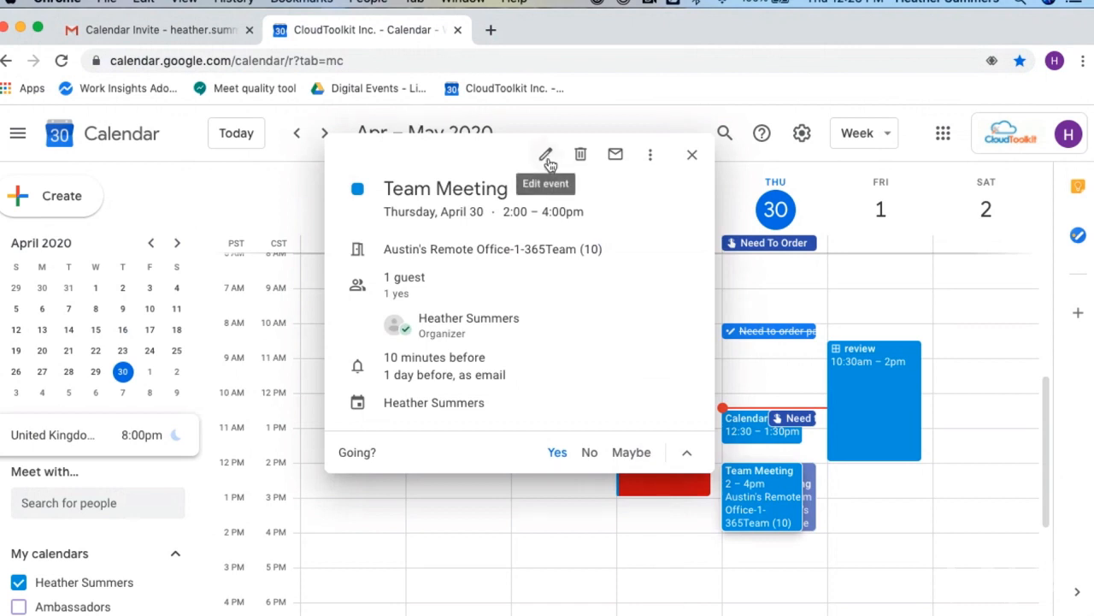
{"action": "left_click", "coordinate": [546, 156]}
{"action": "left_click", "coordinate": [623, 341]}
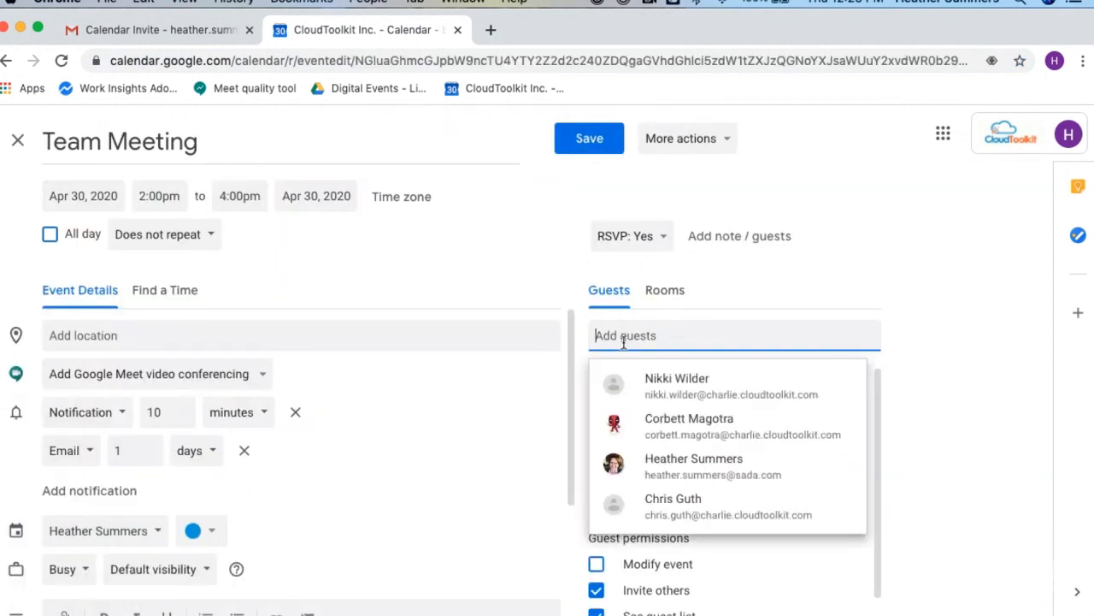
{"action": "type", "text": "nik"}
{"action": "key", "text": "Return"}
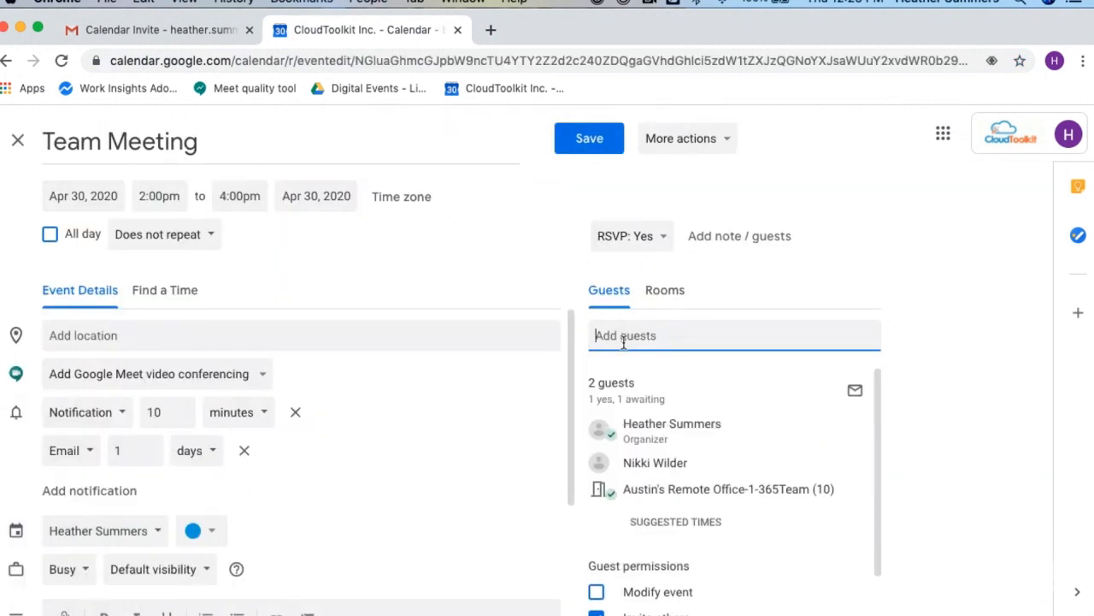
{"action": "type", "text": "Cop"}
{"action": "type", "text": "r"}
{"action": "key", "text": "Return"}
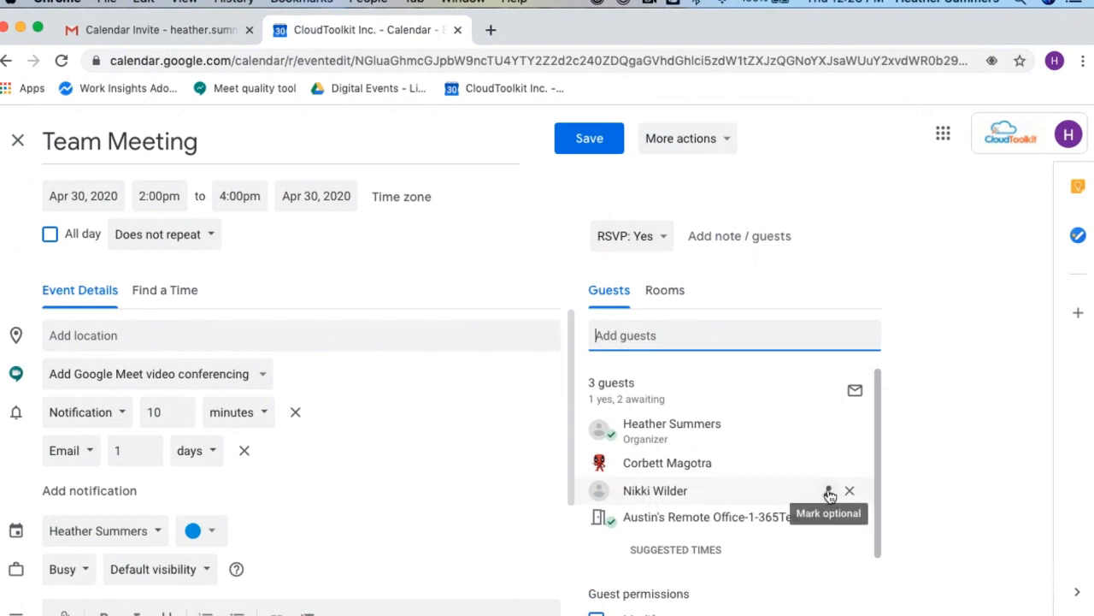
{"action": "left_click", "coordinate": [830, 495]}
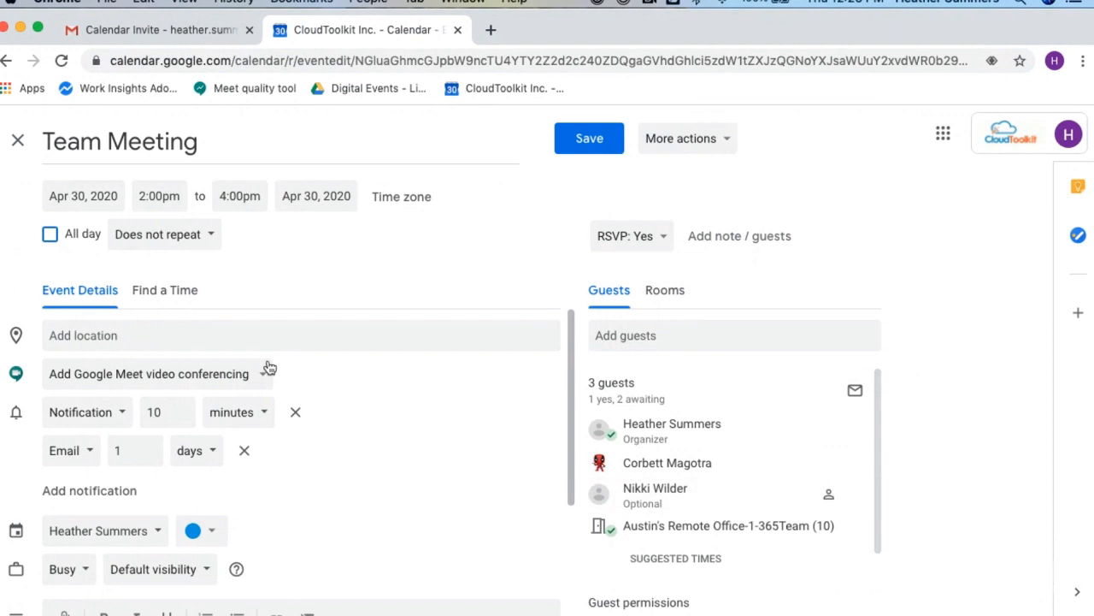
- Compare the guests' and room's availability with Find a Time, toggling the optional guest's schedule
{"action": "left_click", "coordinate": [186, 296]}
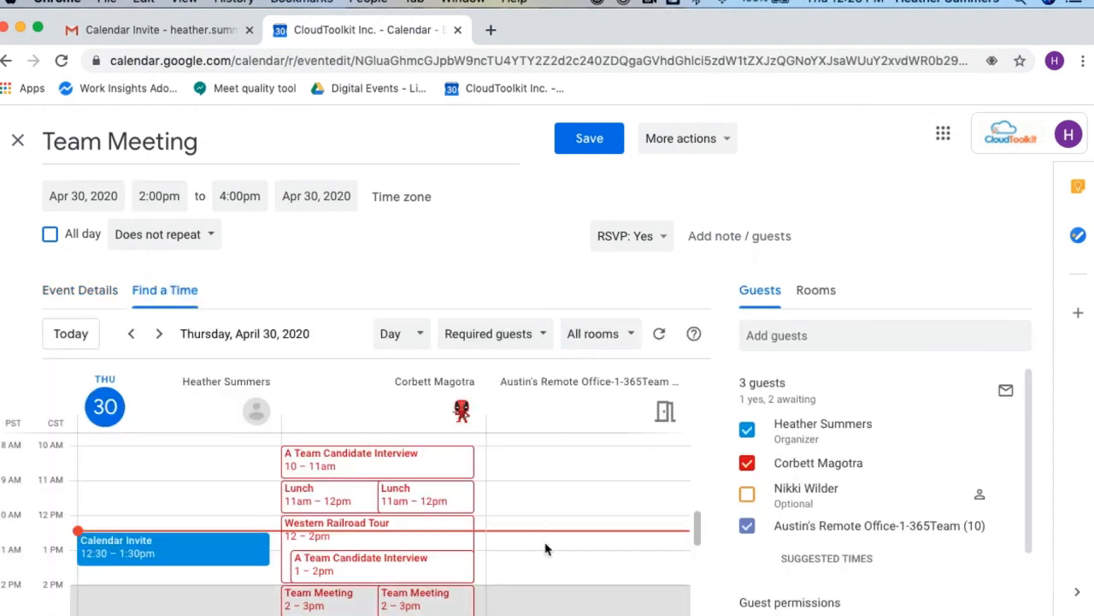
{"action": "left_click", "coordinate": [745, 496]}
{"action": "mouse_move", "coordinate": [747, 500]}
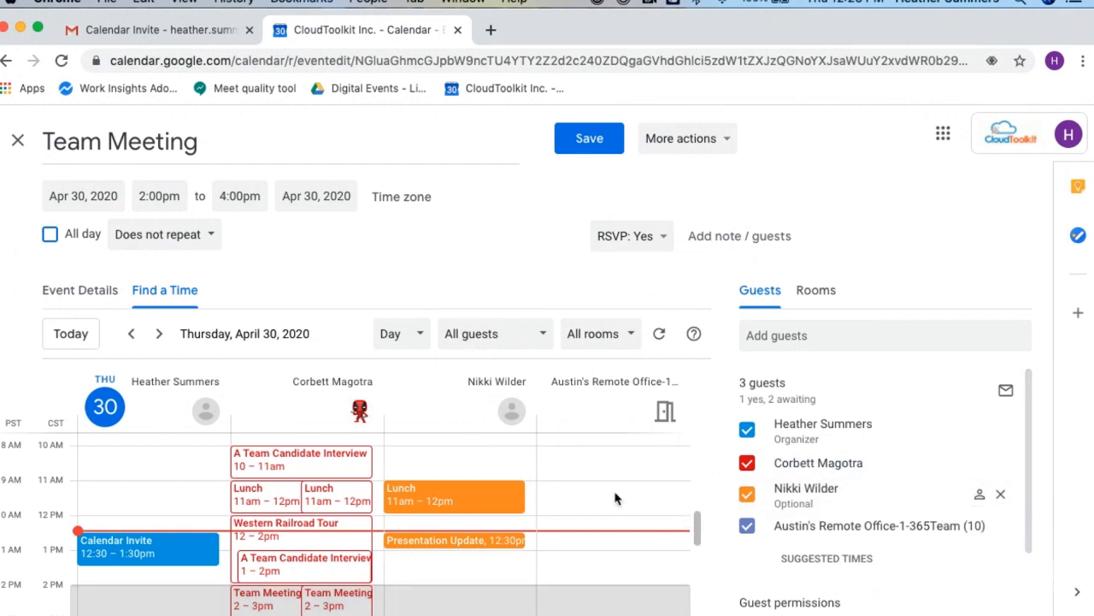
{"action": "left_click", "coordinate": [746, 495]}
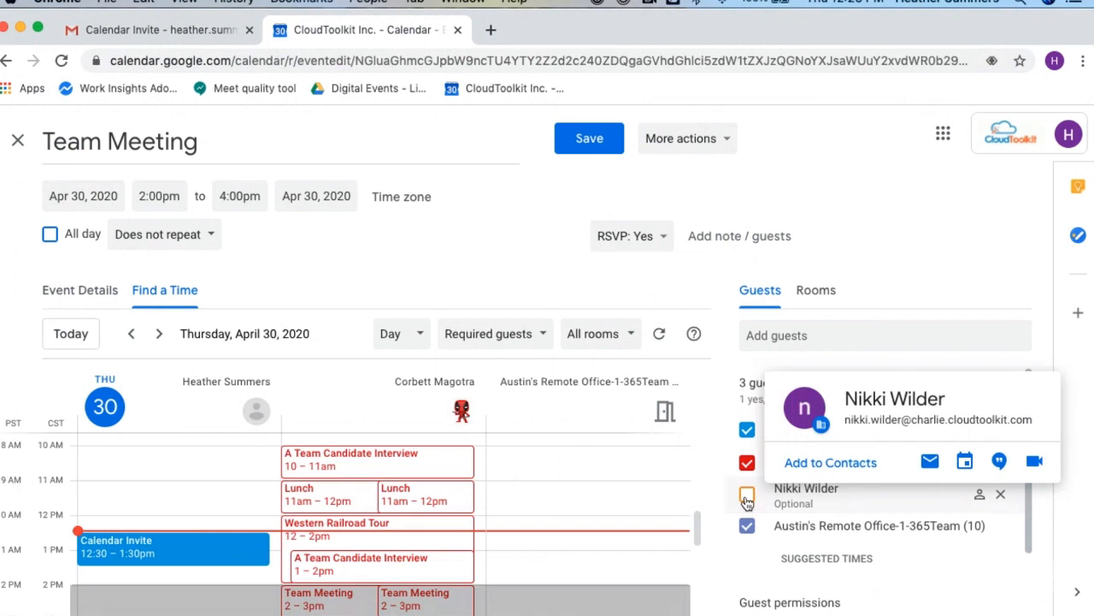
{"action": "left_click", "coordinate": [746, 498]}
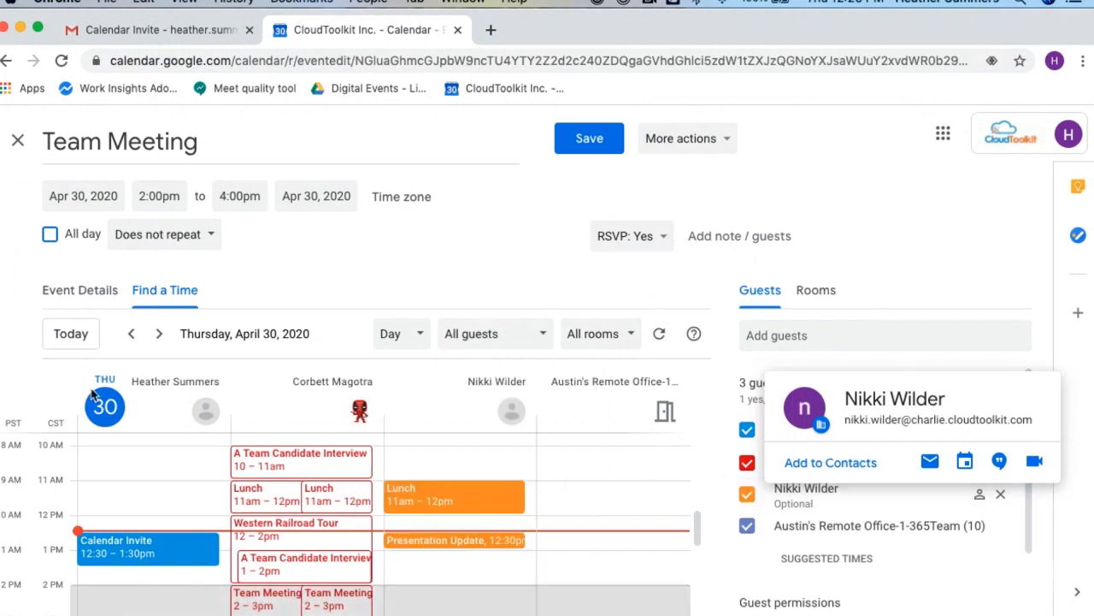
- Save the Team Meeting changes and send invitation emails to the guests
{"action": "left_click", "coordinate": [80, 289]}
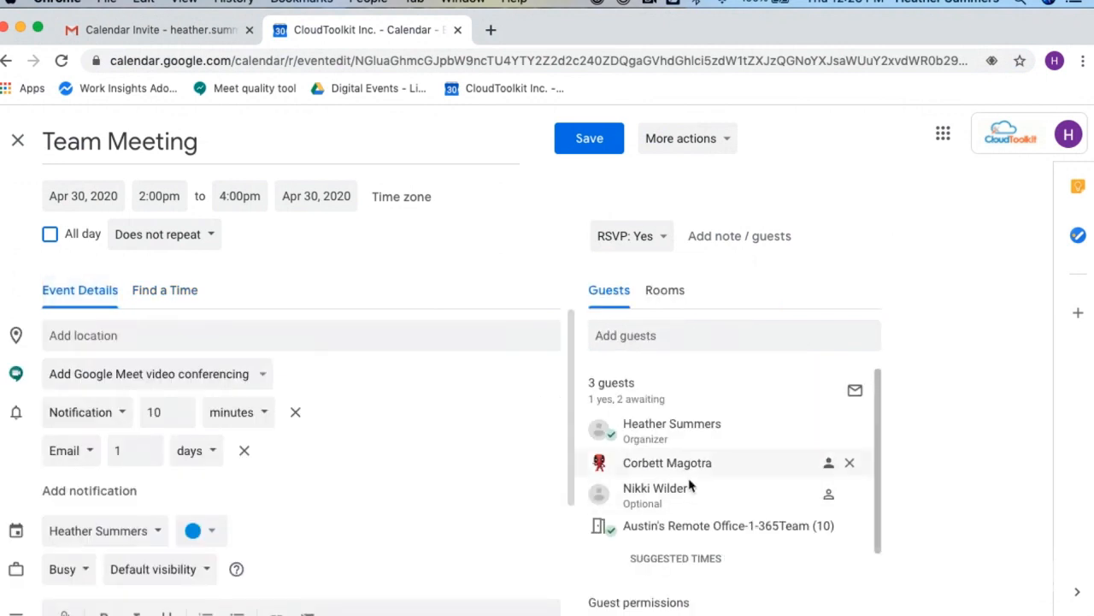
{"action": "left_click", "coordinate": [588, 138]}
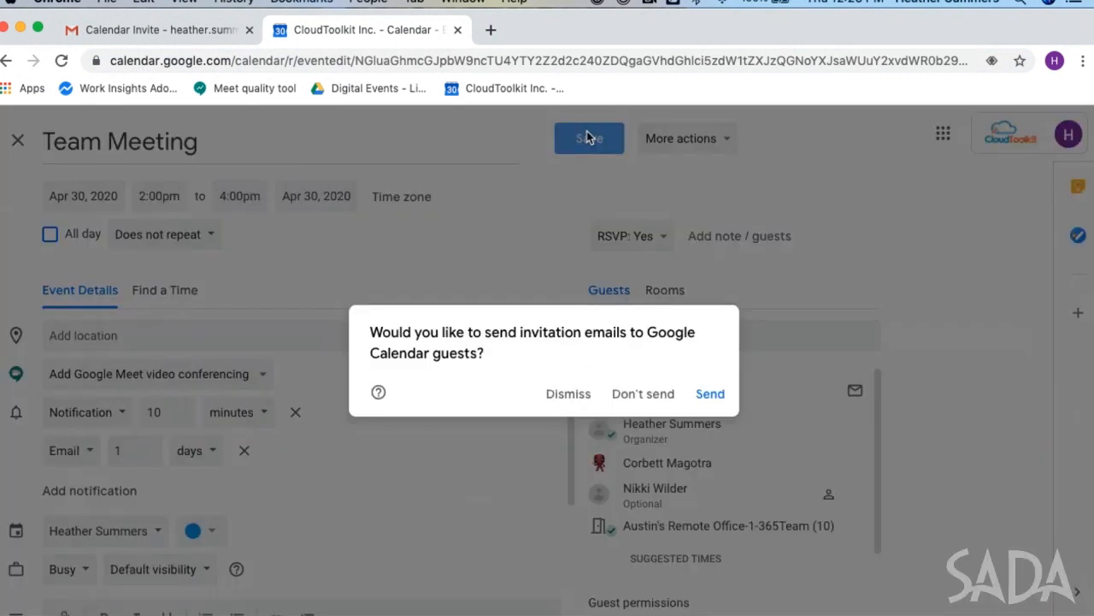
{"action": "left_click", "coordinate": [710, 390]}
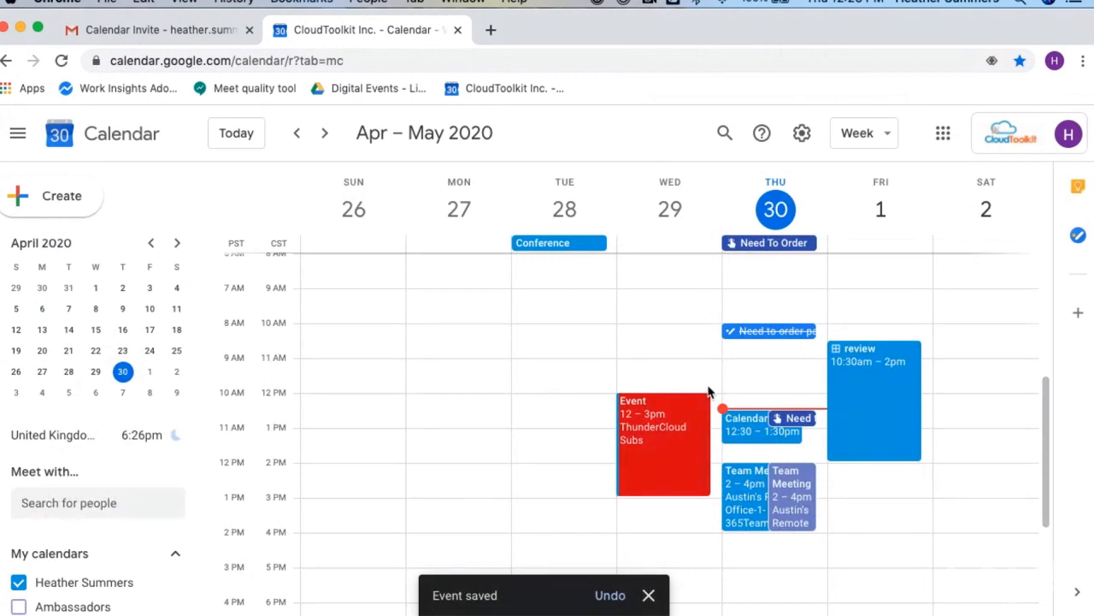
- Examine the completed items in My Tasks, and set the "Need to order paper" task back to uncompleted
{"action": "left_click", "coordinate": [1078, 236]}
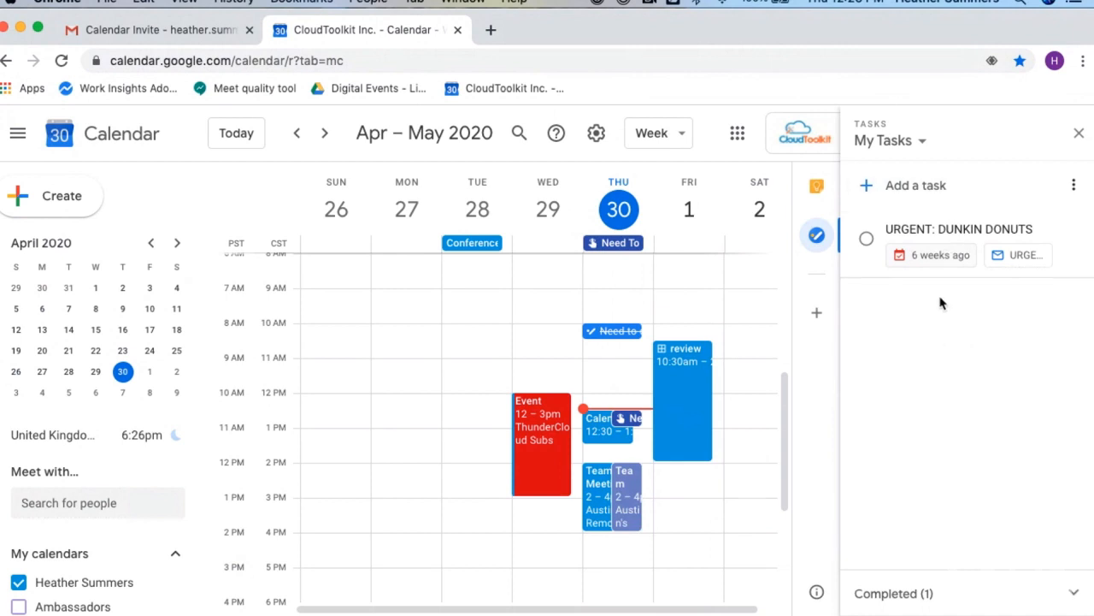
{"action": "left_click", "coordinate": [909, 599]}
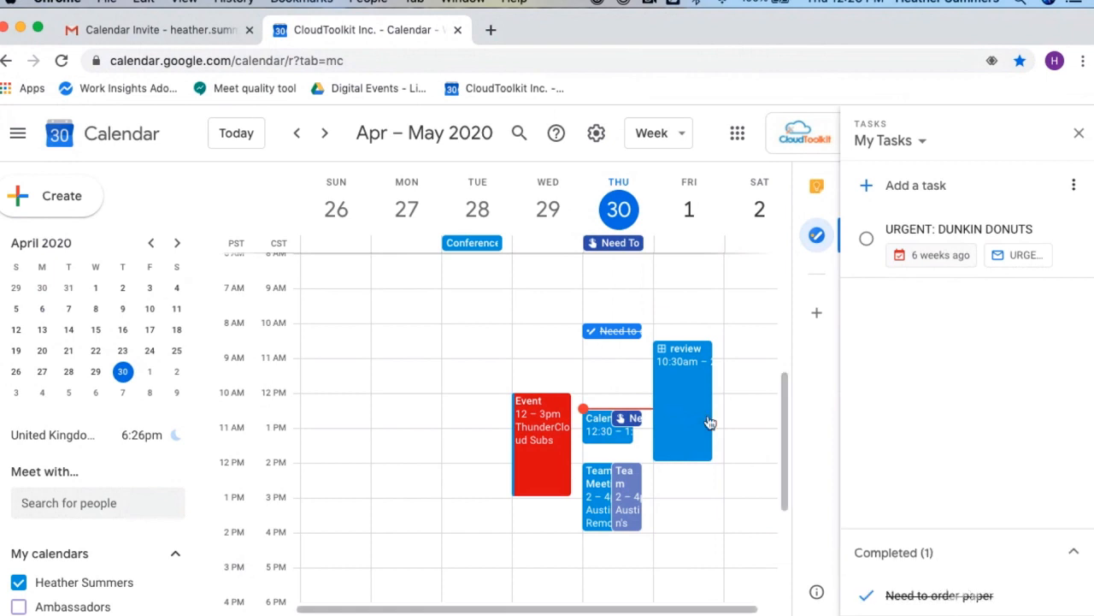
{"action": "left_click", "coordinate": [620, 330]}
{"action": "left_click", "coordinate": [508, 328]}
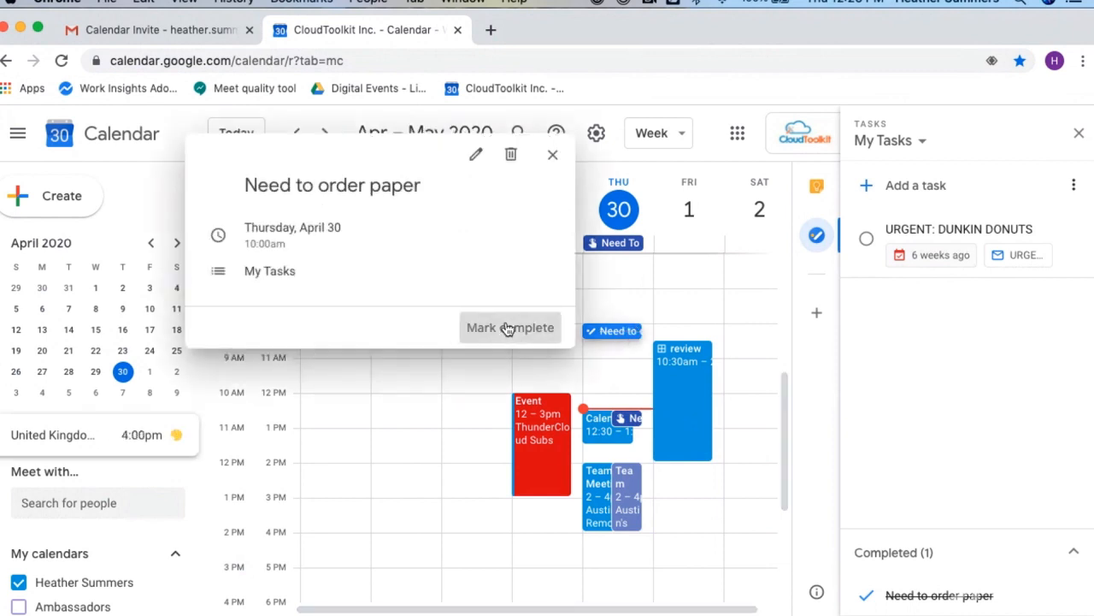
{"action": "left_click", "coordinate": [553, 154]}
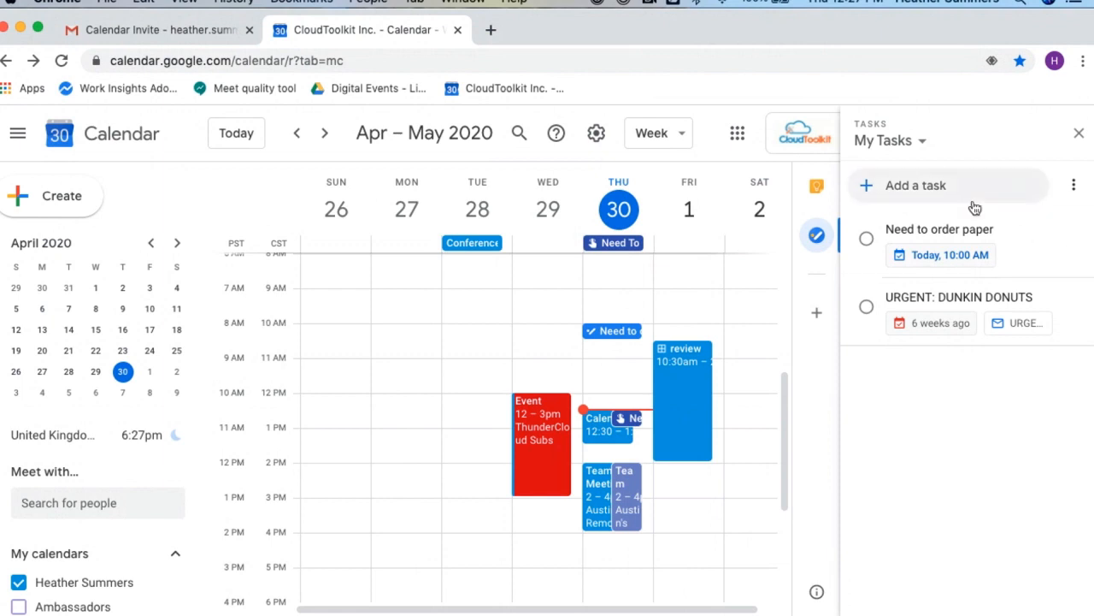
{"action": "left_click", "coordinate": [1077, 139]}
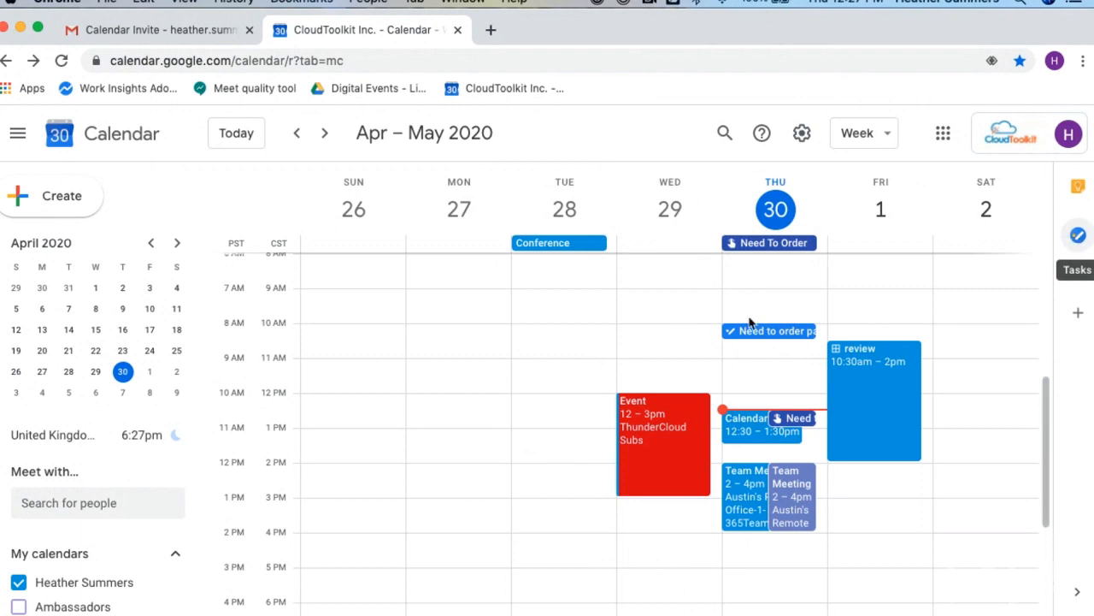
- Switch to the Google Slides presentation and advance from the Questions slide to slide 6
{"action": "left_click", "coordinate": [504, 602]}
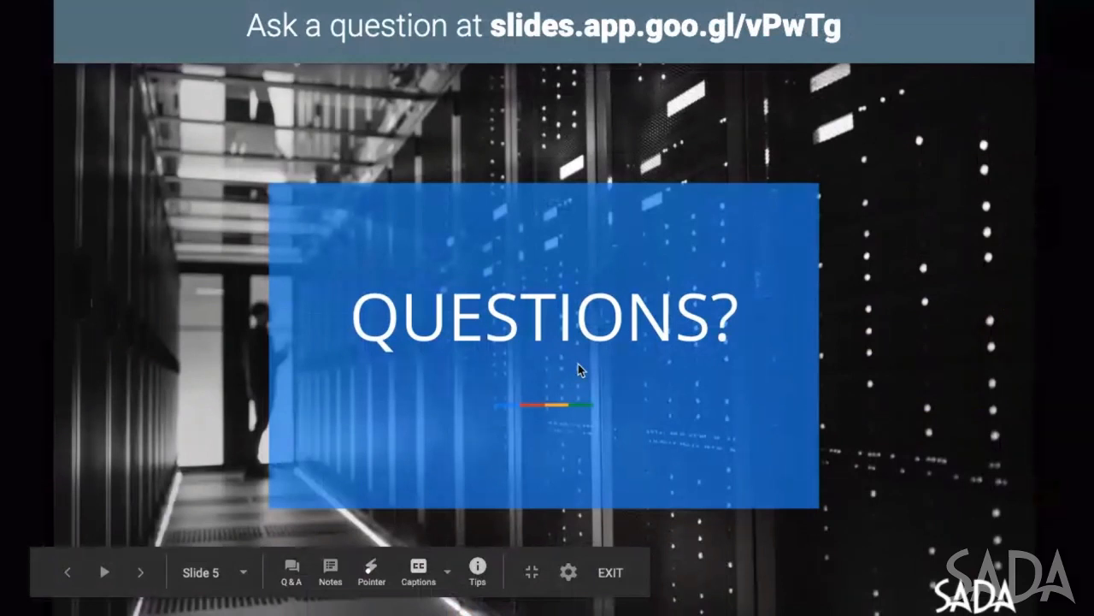
{"action": "key", "text": "Right"}
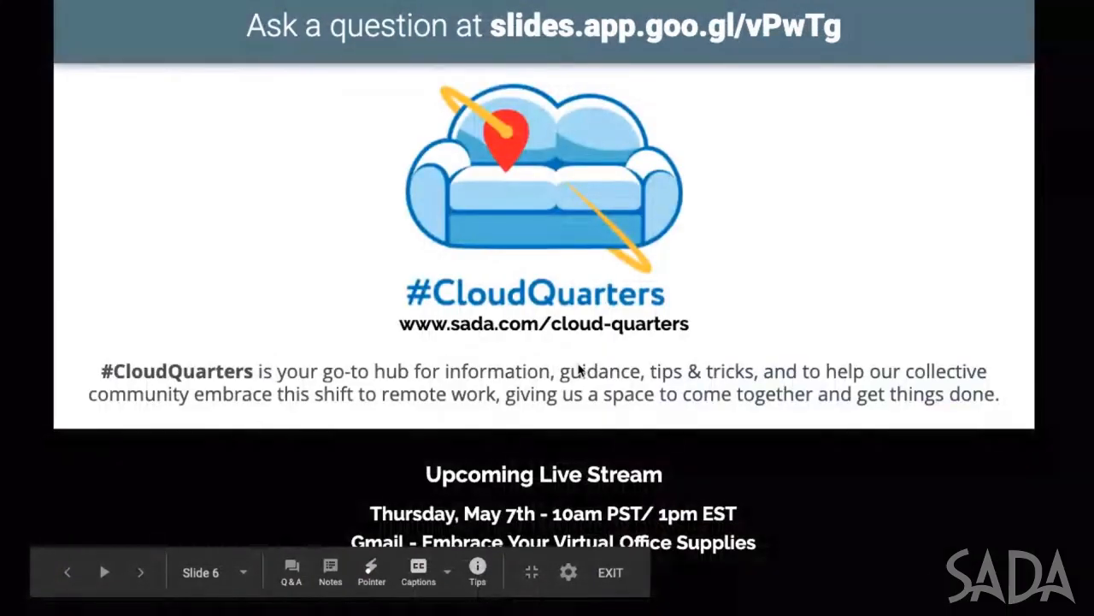